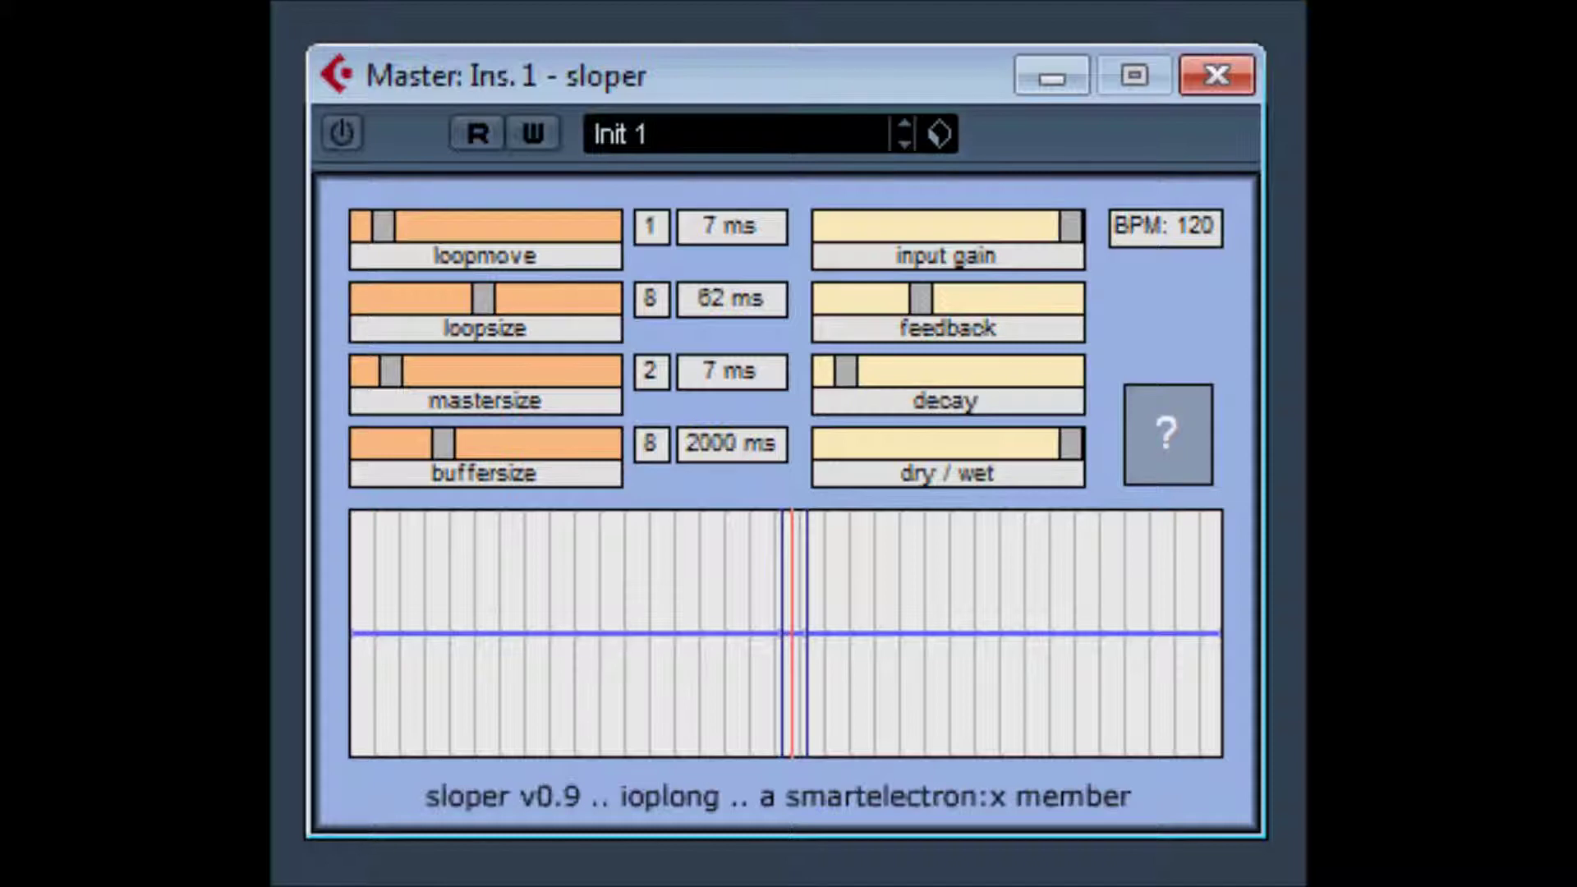
Switch on the sloper effect and take the dry/wet mix fully dry before settling it near the midpoint.
left_click(332, 137)
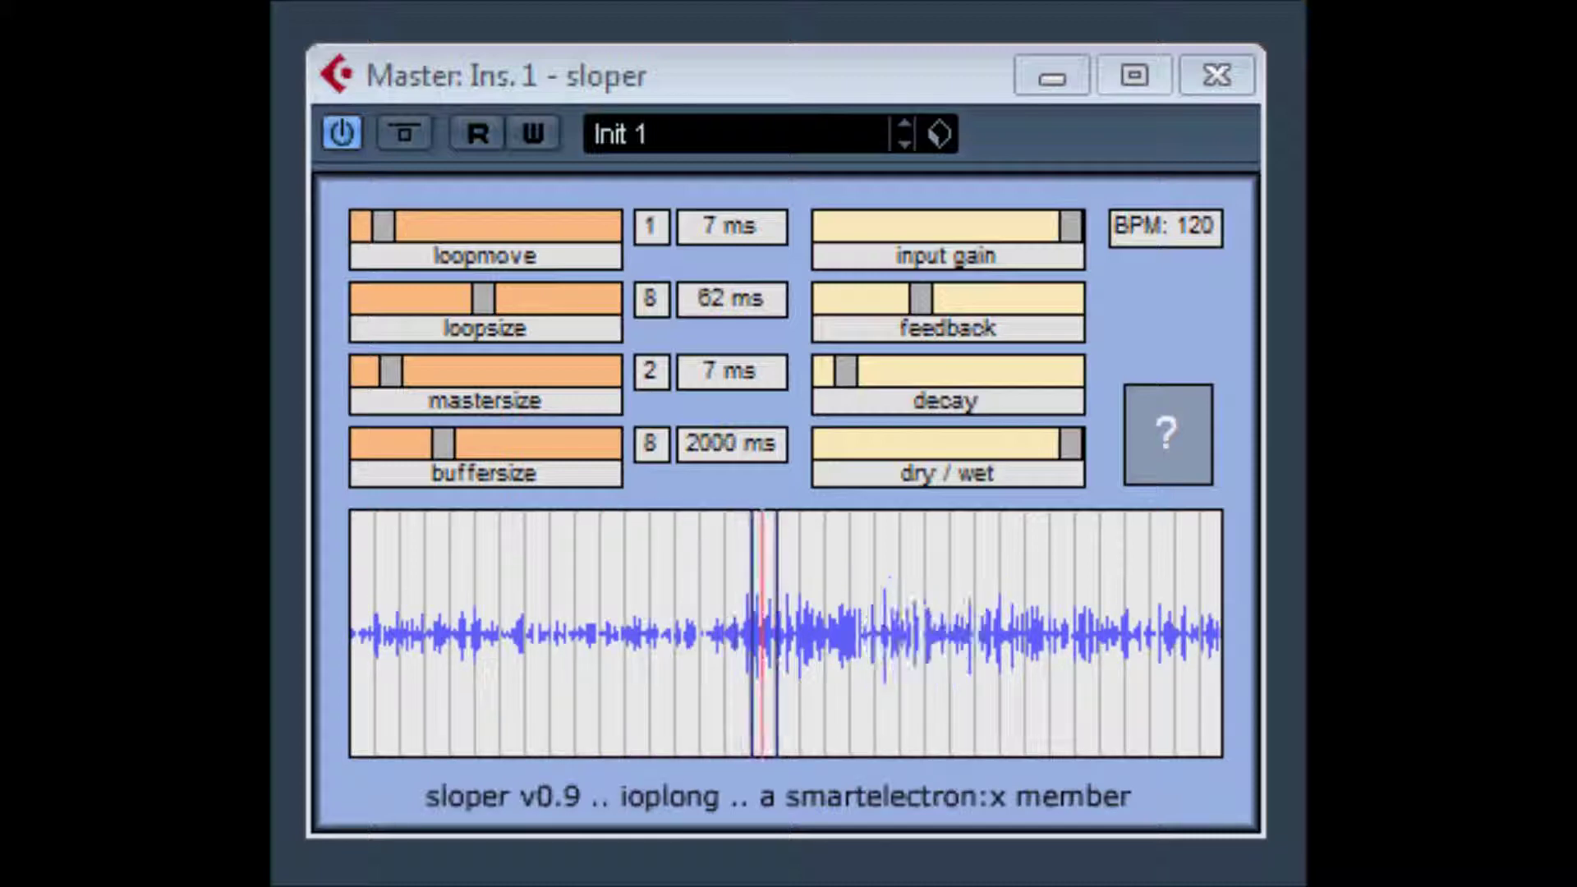
left_click_drag(1068, 450, 811, 465)
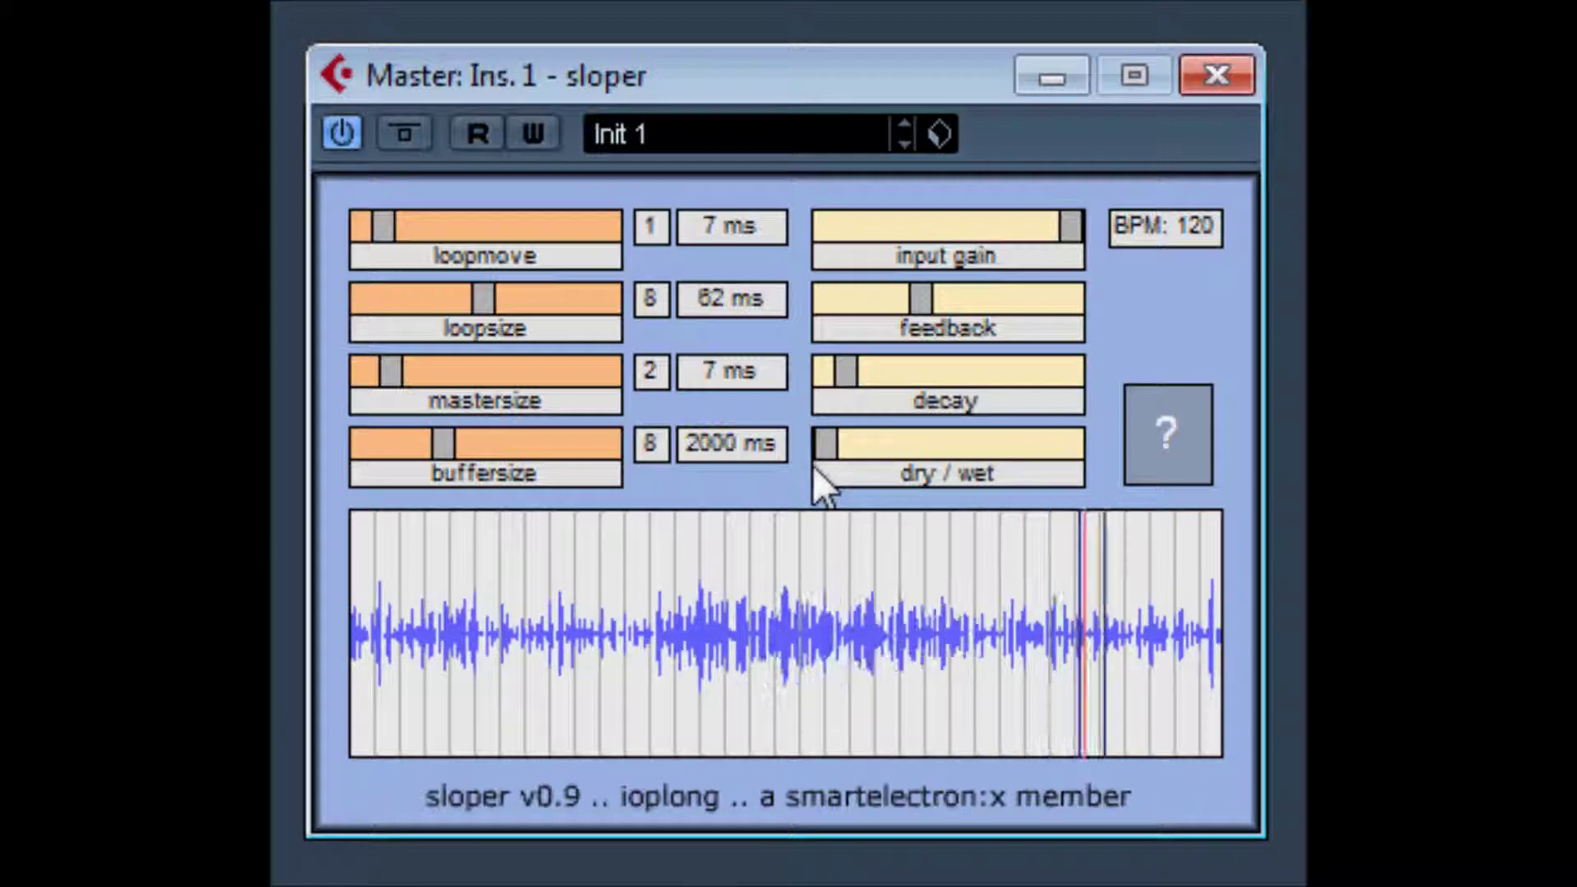
left_click_drag(812, 464, 947, 458)
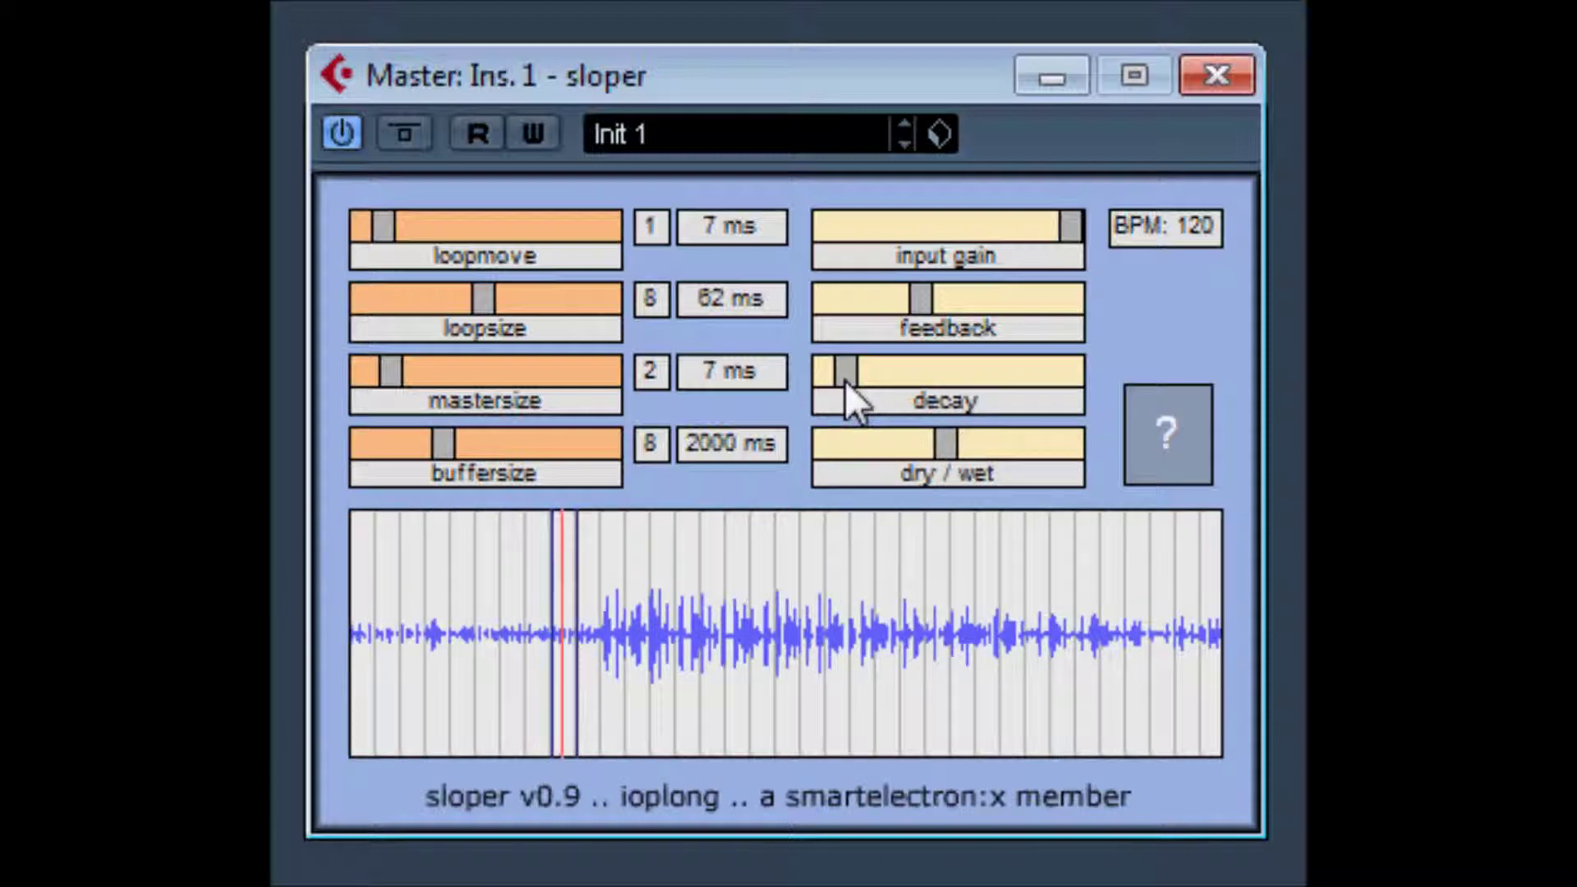
Raise decay to about 18% and feedback to about 60% of their ranges, and lower input gain to about 80%.
left_click_drag(844, 380, 868, 380)
left_click_drag(921, 300, 977, 303)
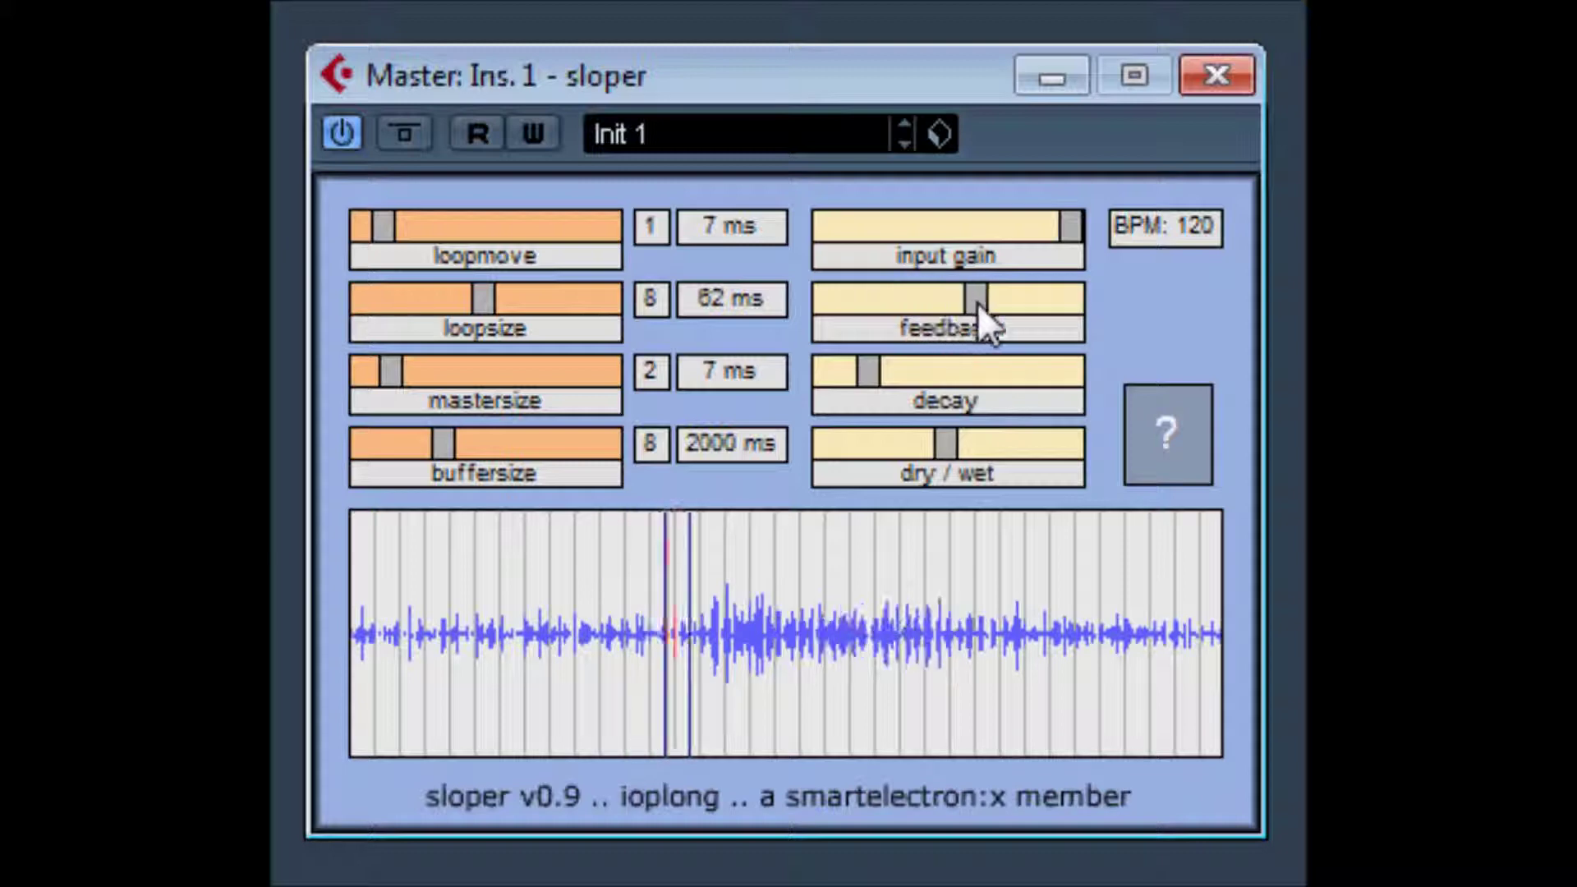
left_click_drag(1069, 236, 1025, 235)
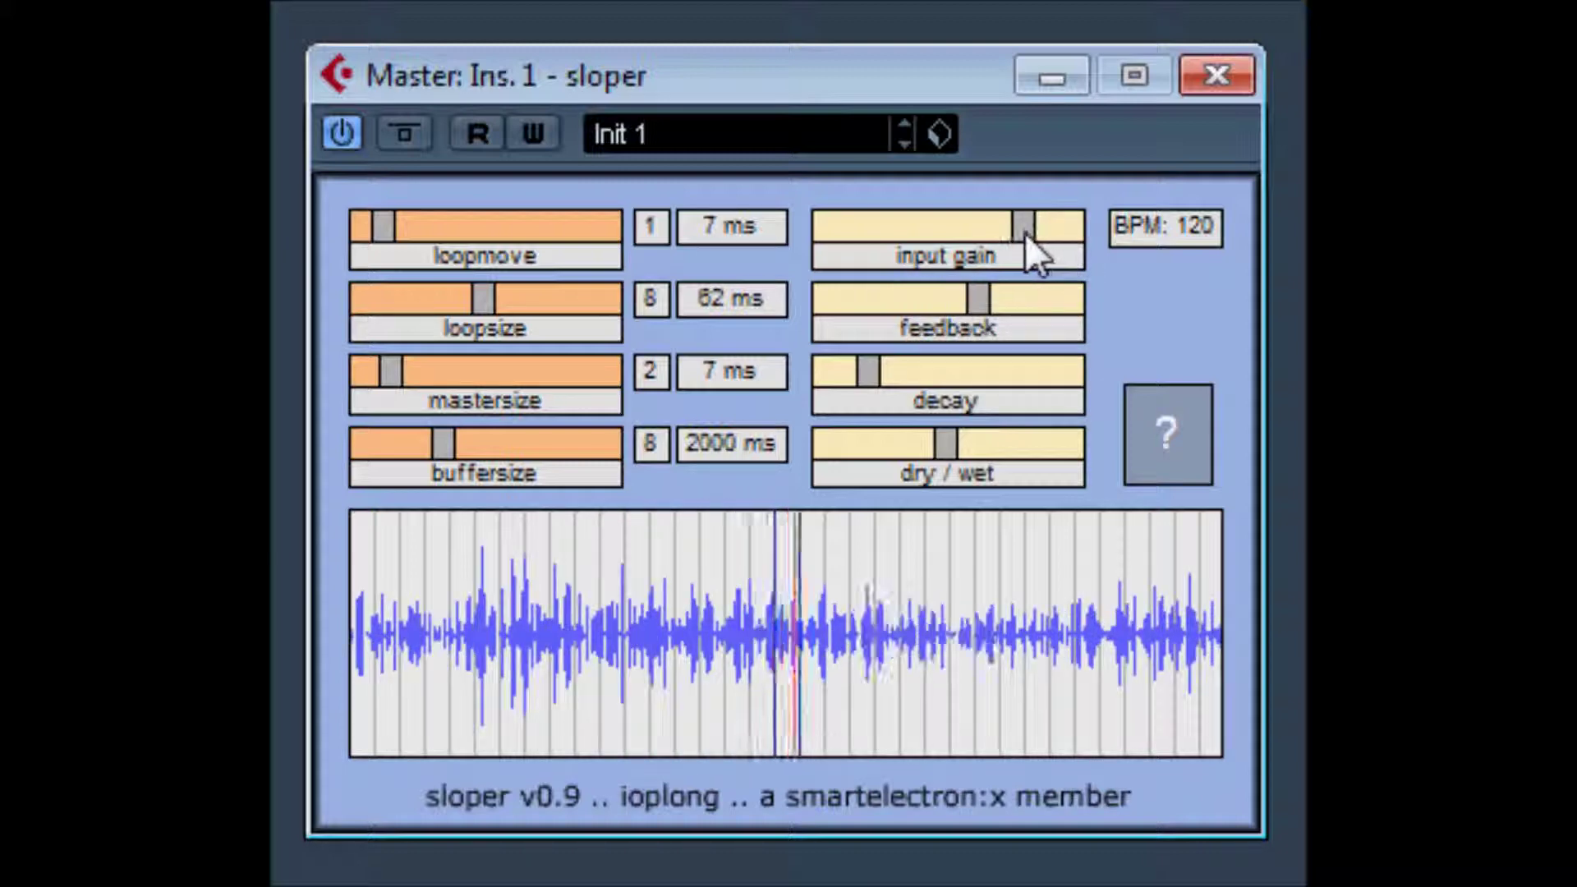
Set loopmove and mastersize to 8, and raise buffersize to its maximum of 24.
left_click_drag(389, 231, 485, 230)
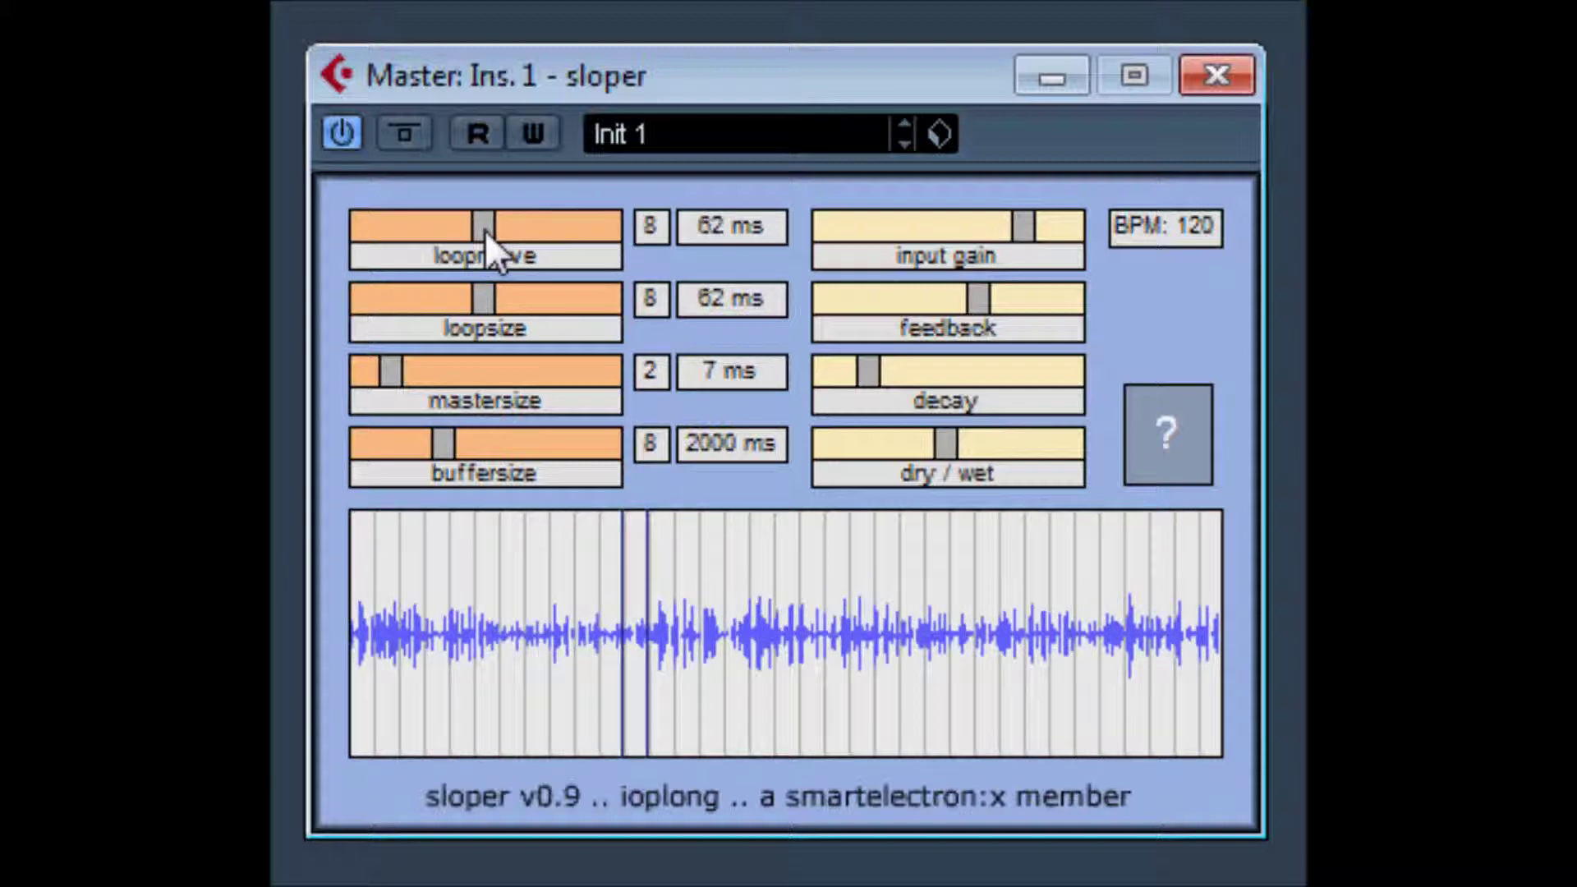
left_click_drag(391, 371, 480, 366)
left_click_drag(442, 443, 482, 442)
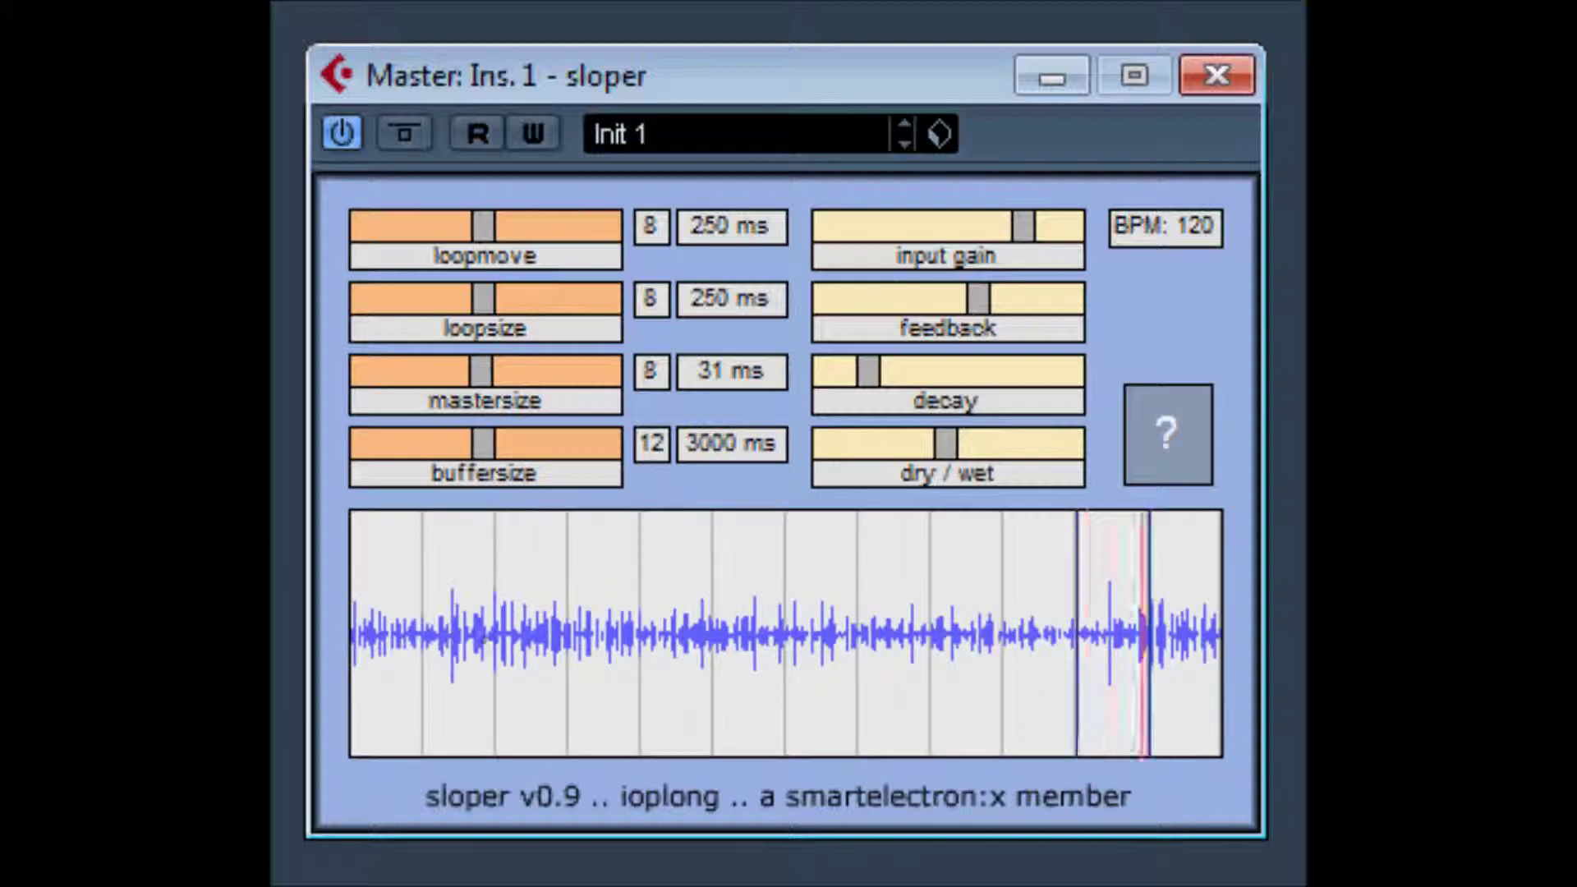
left_click_drag(479, 463, 598, 474)
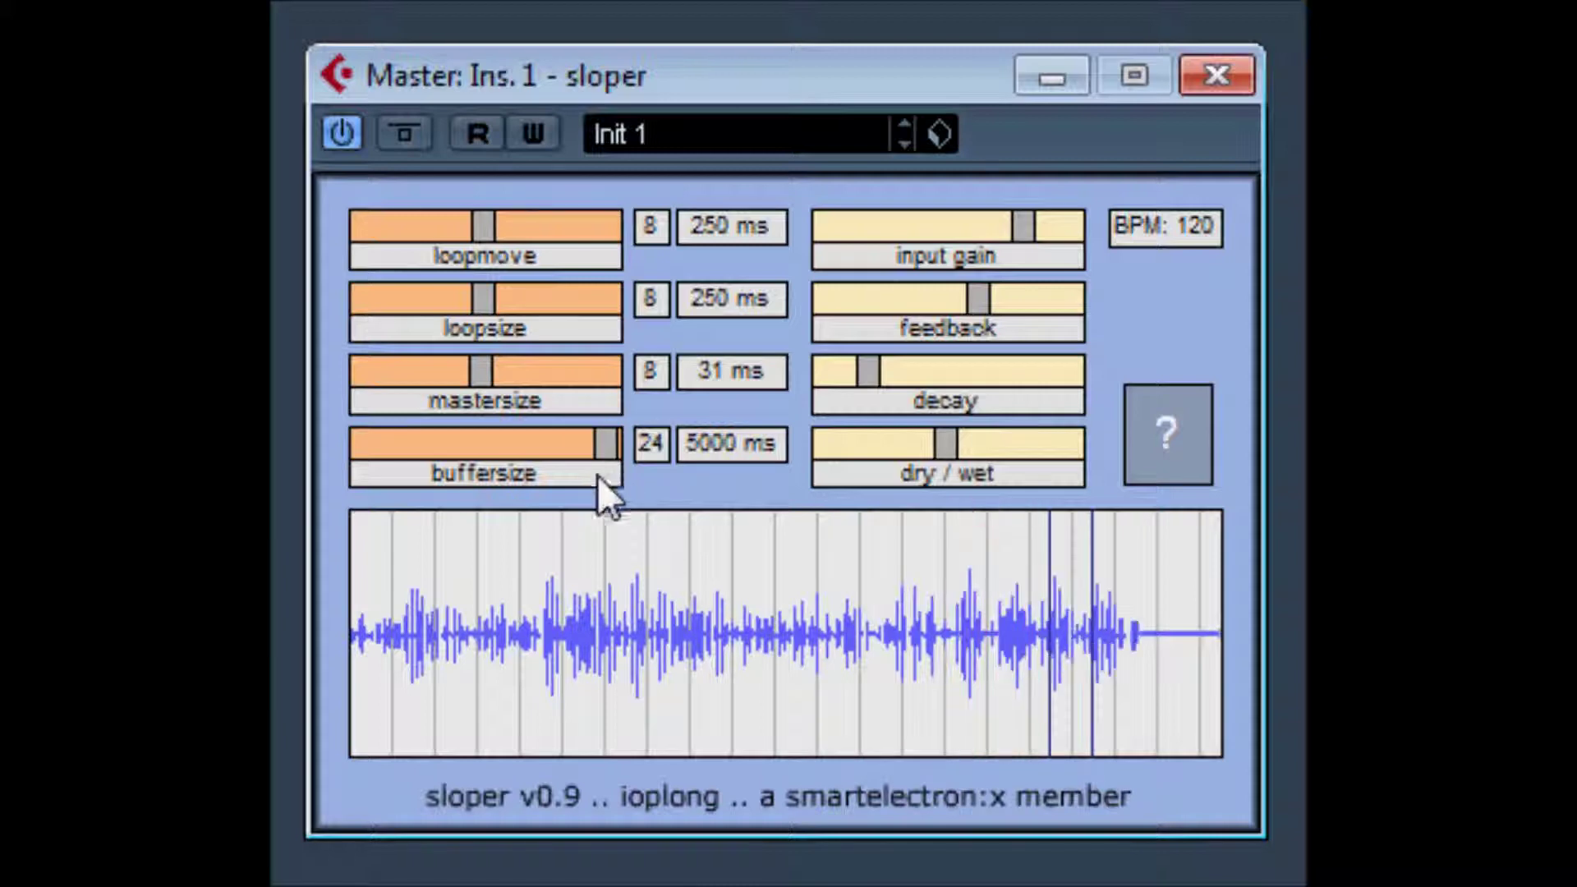
Lower mastersize to 2 before raising it to 15, and set loopsize to 13 and loopmove to 3.
left_click_drag(484, 372, 384, 375)
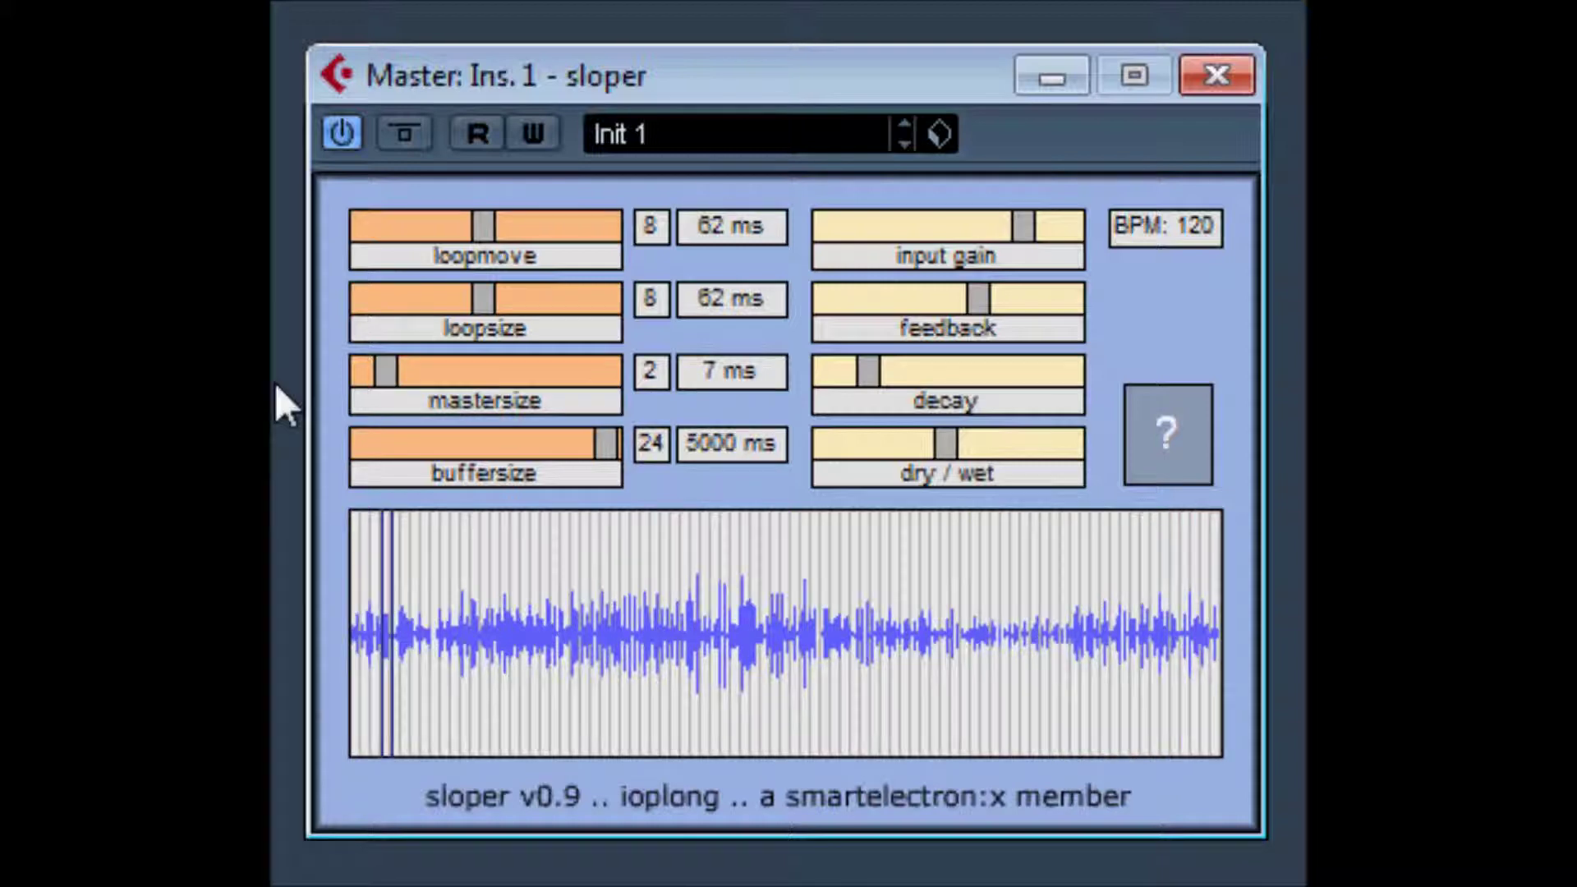
left_click_drag(390, 375, 603, 386)
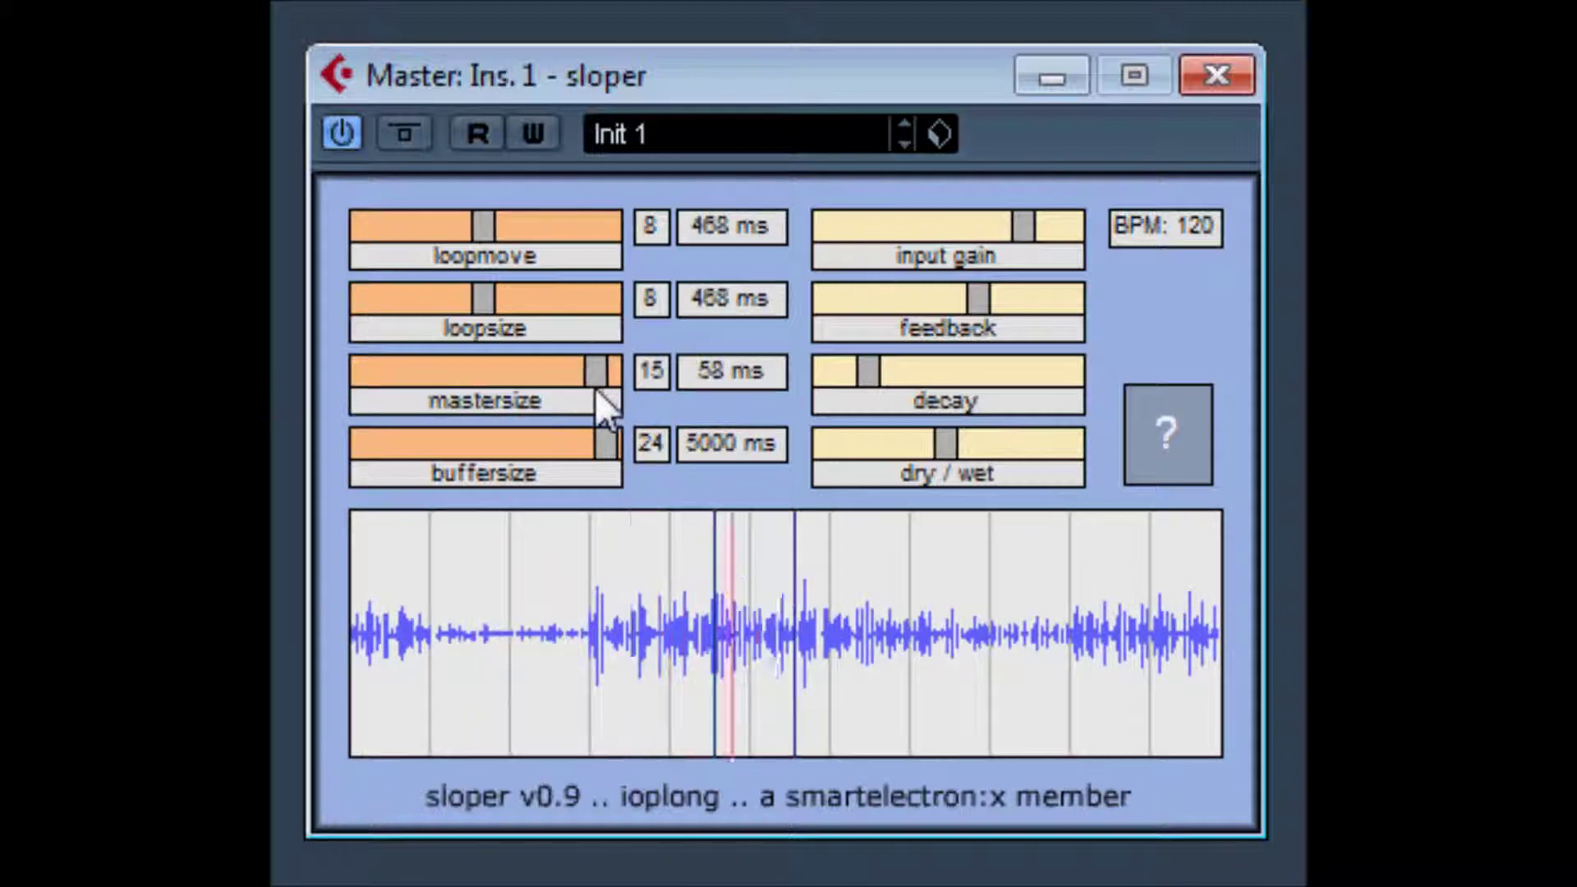
left_click_drag(481, 294, 570, 309)
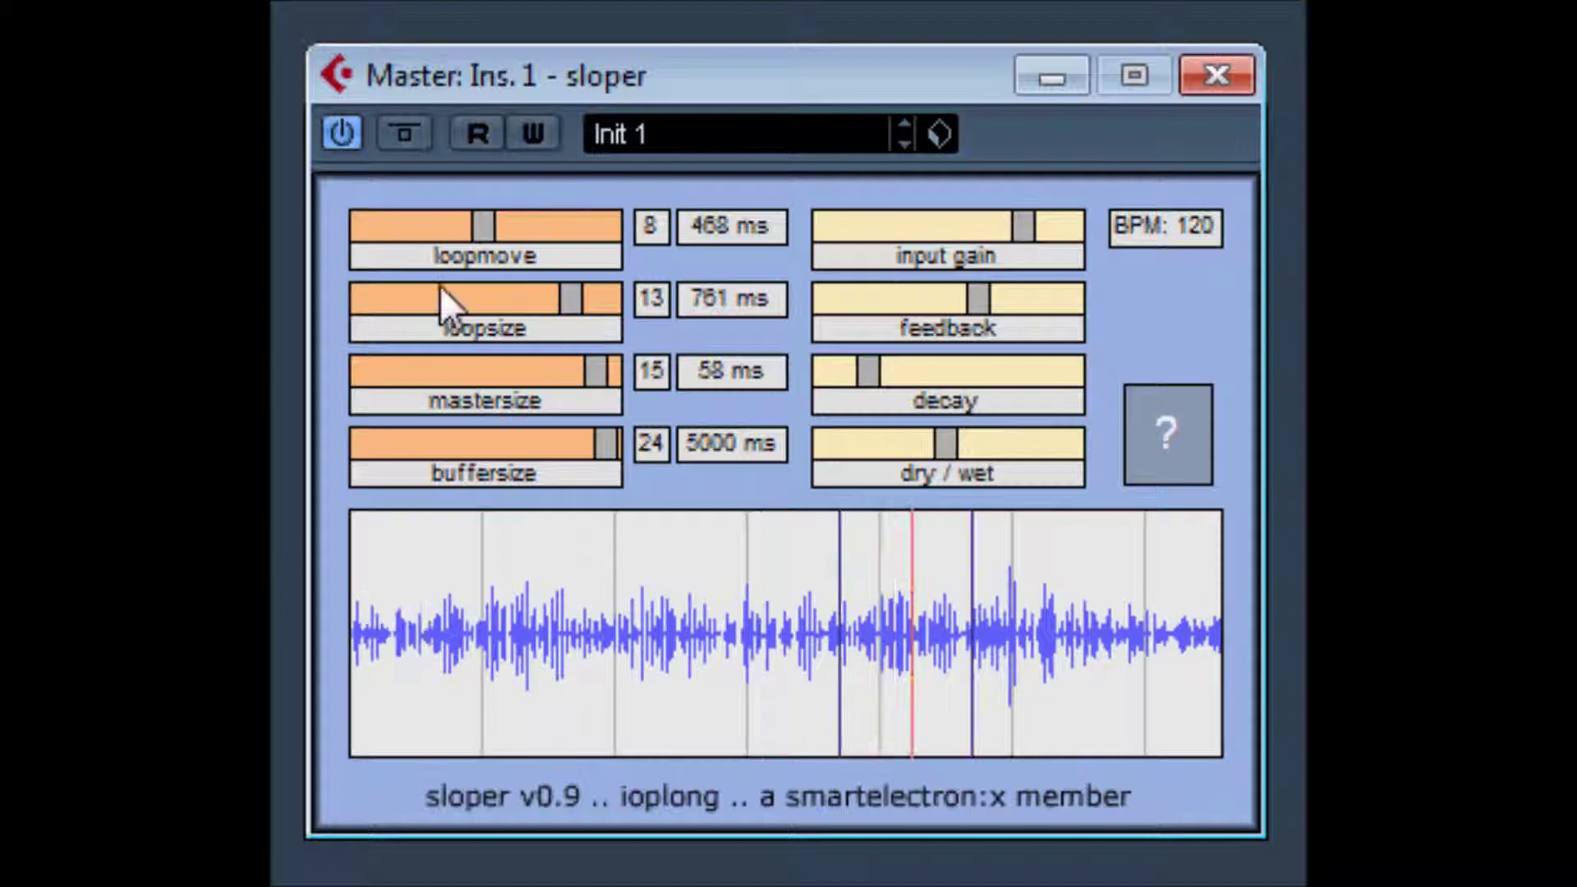
left_click_drag(485, 245, 410, 243)
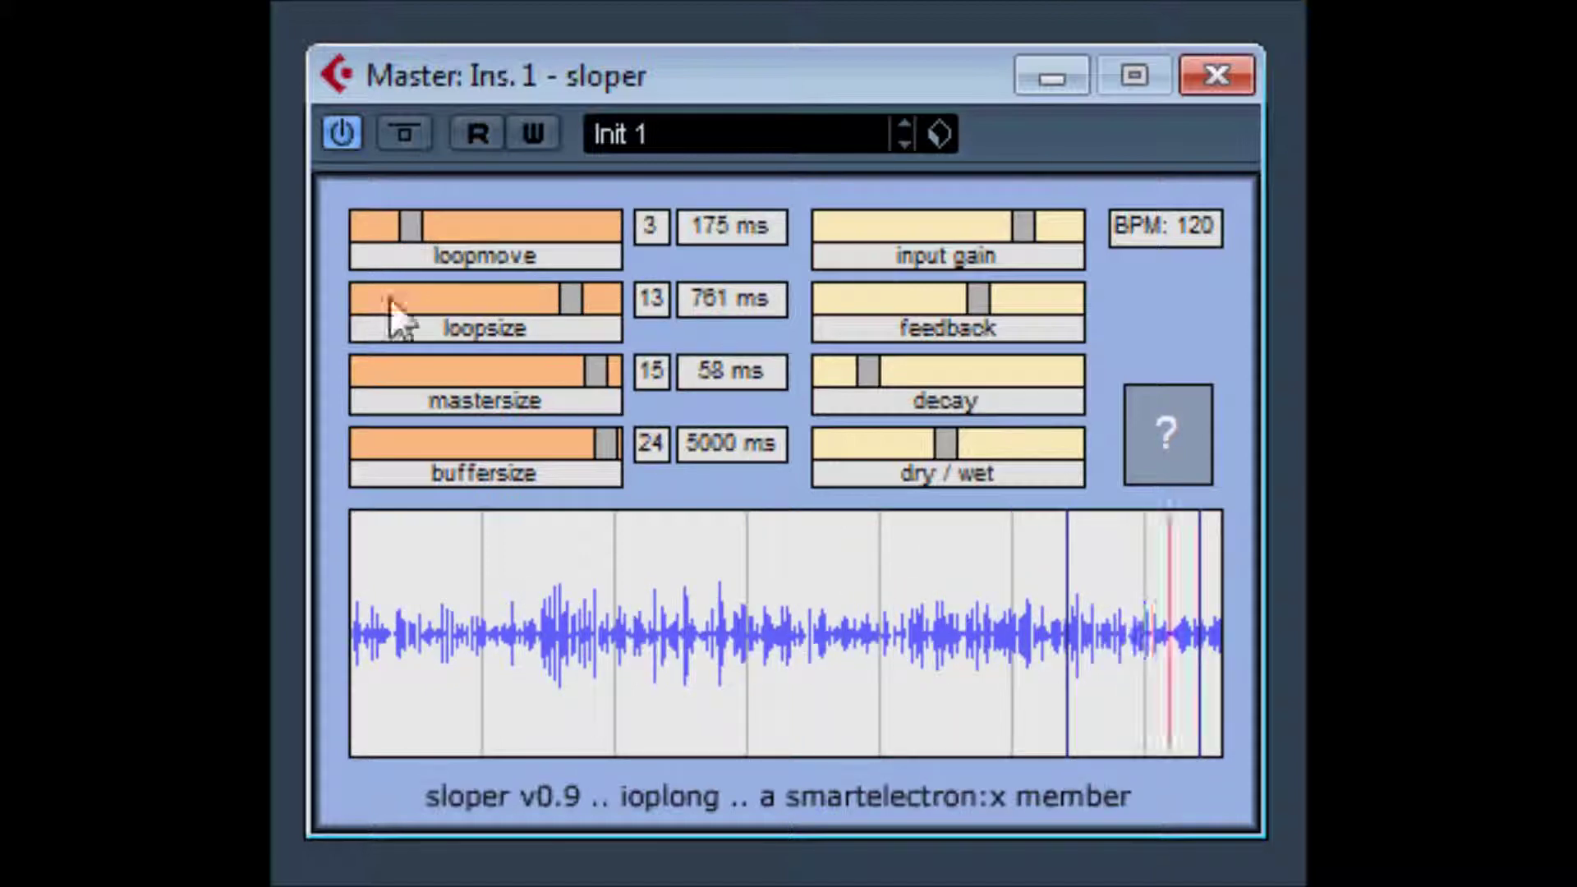
Raise decay to about 70% and dry/wet to fully wet, and lower feedback to about a third and input gain to about 70%.
left_click_drag(872, 378, 1002, 376)
left_click_drag(945, 433, 1150, 462)
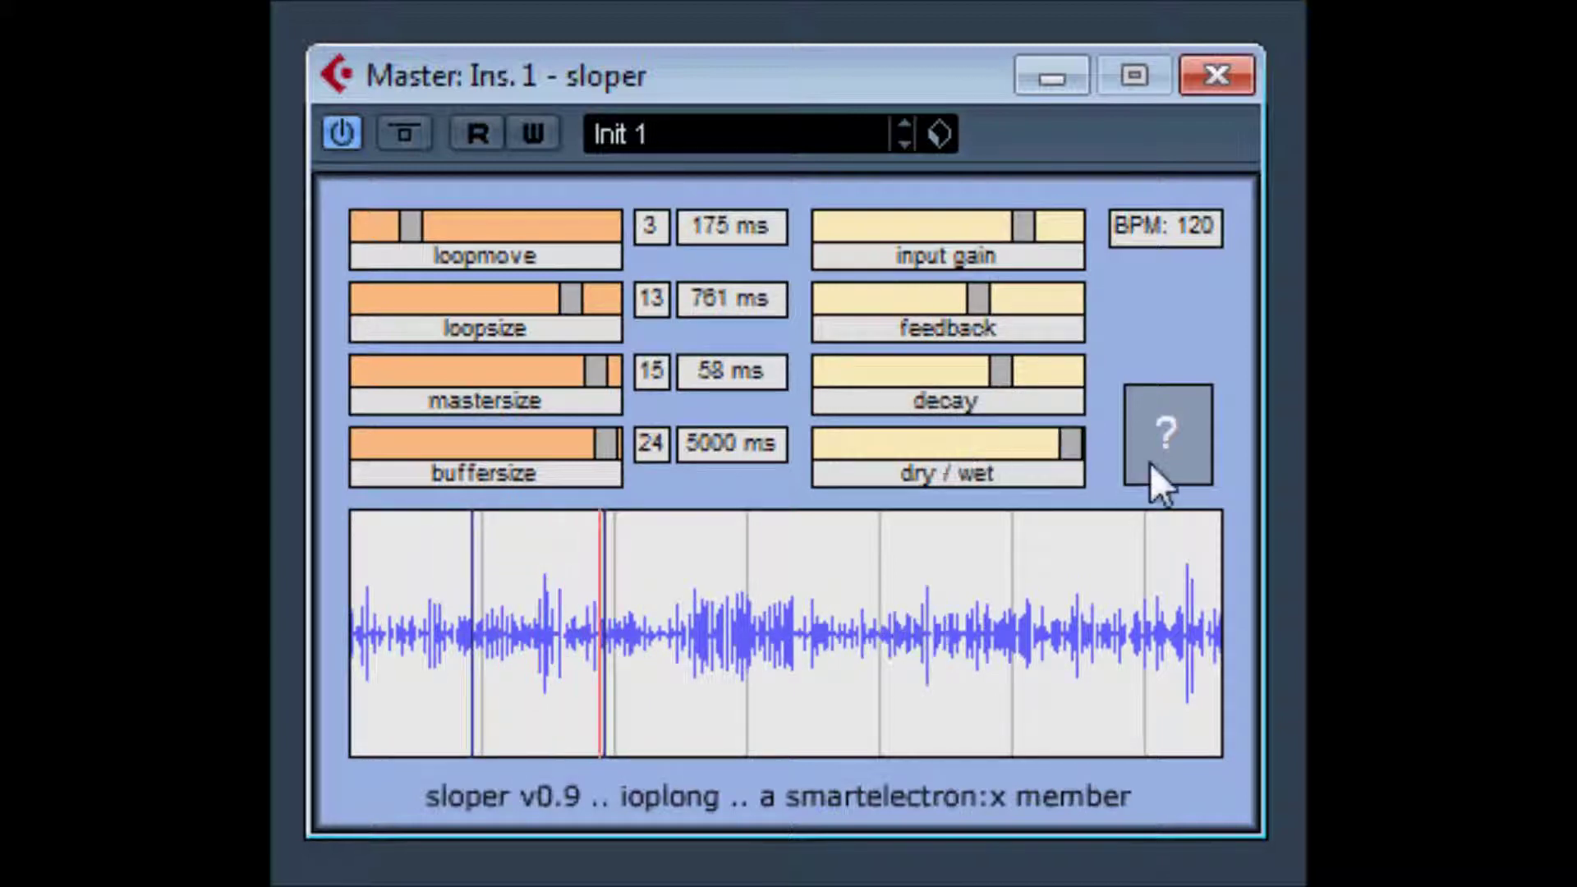
left_click_drag(978, 299, 935, 307)
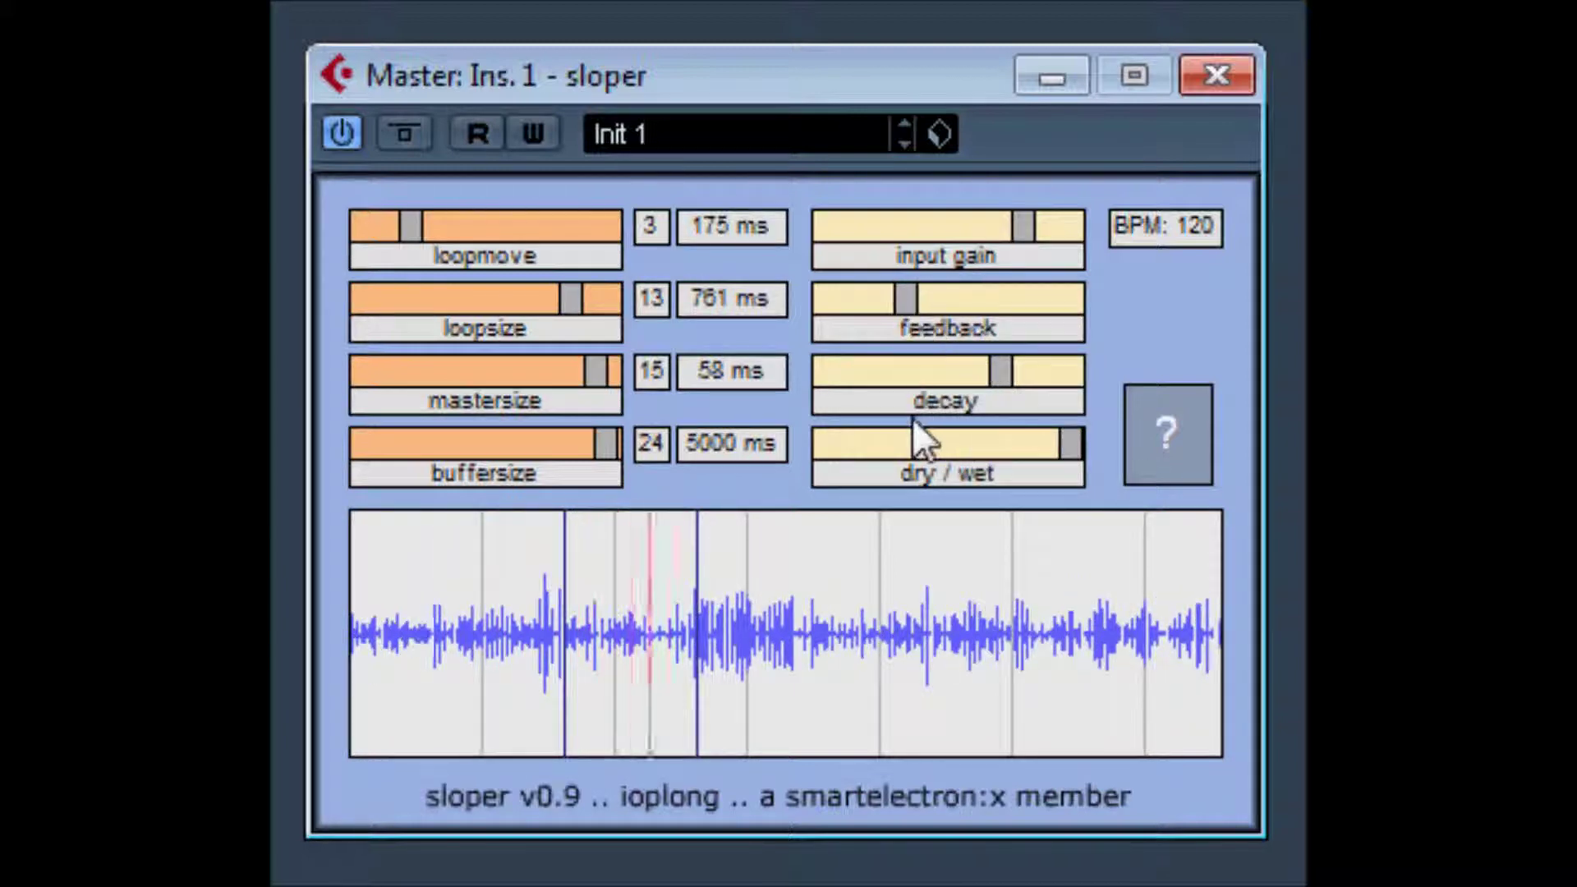
left_click_drag(1021, 231, 1003, 231)
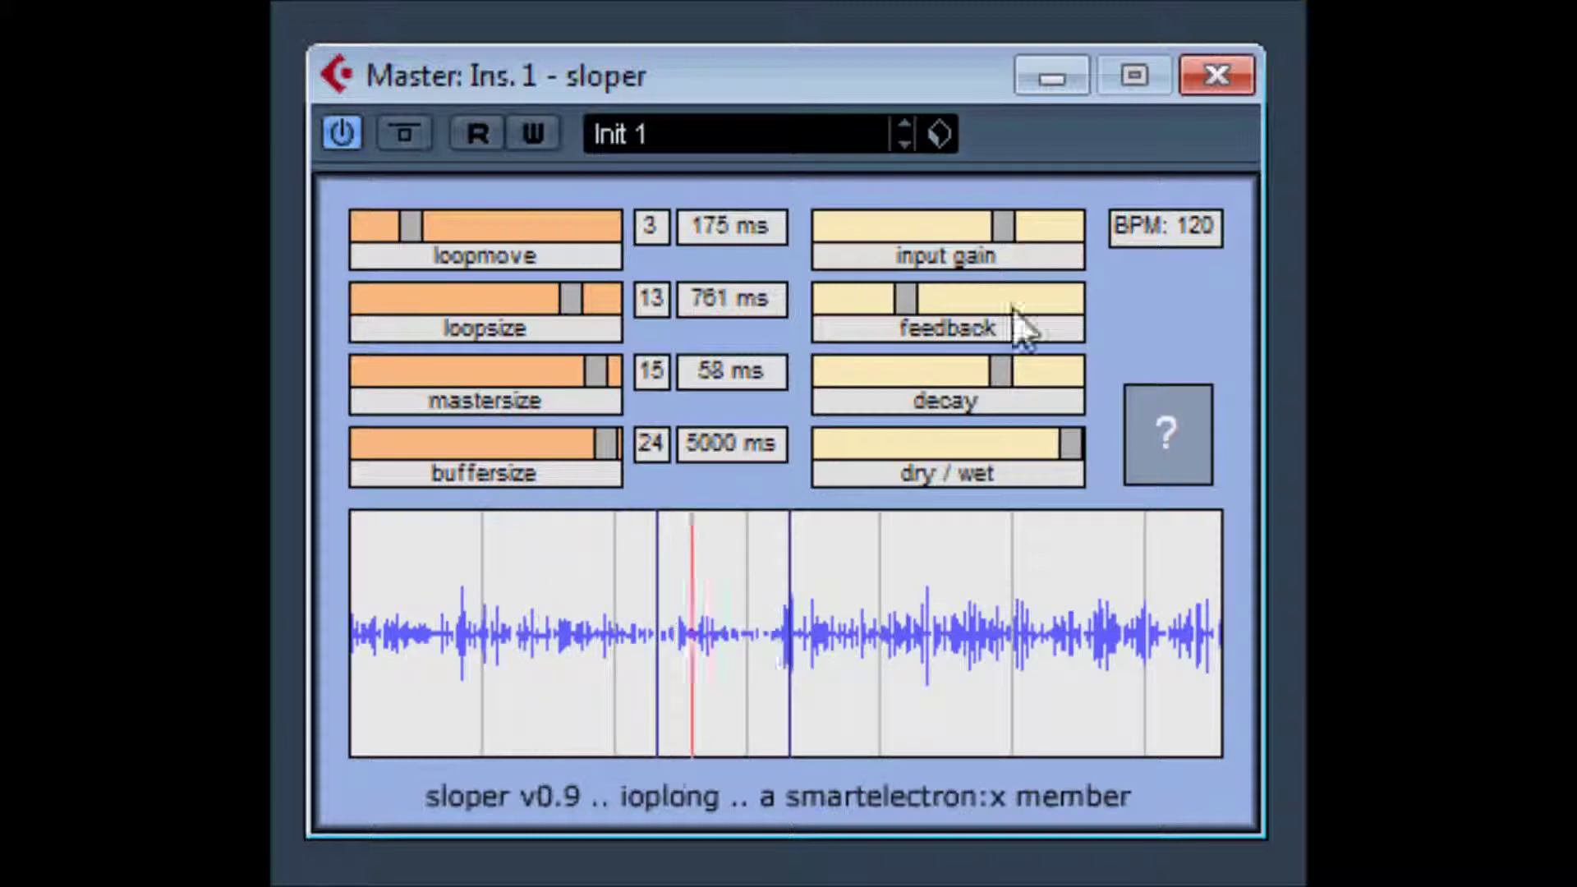
Switch the effect off and on again, and set loopmove to 12, loopsize to 5 and mastersize to 11.
left_click(342, 133)
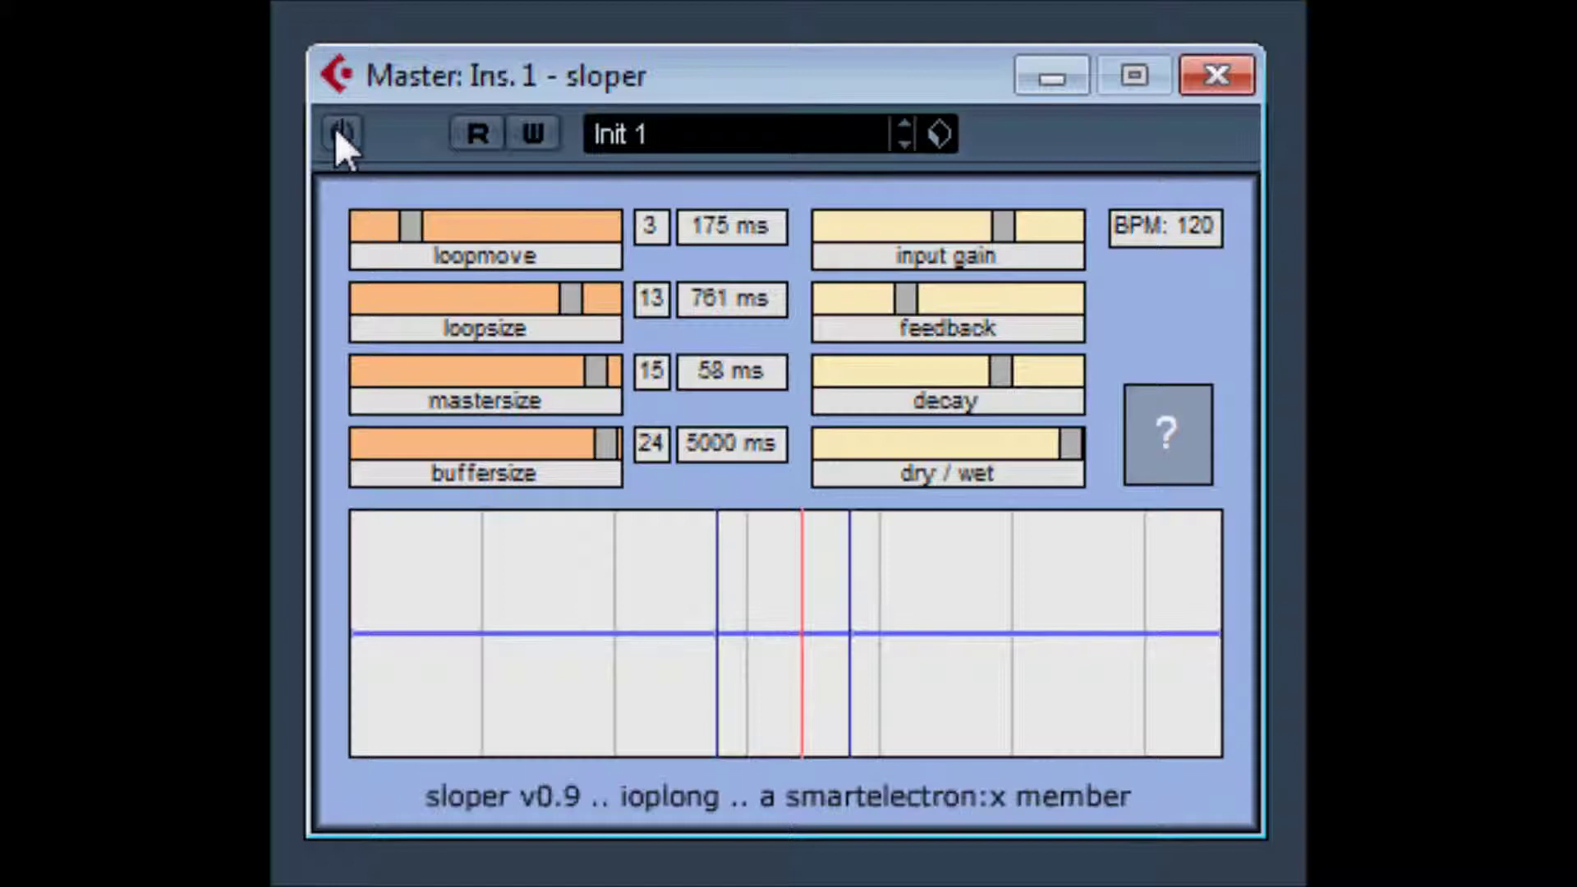
left_click(337, 131)
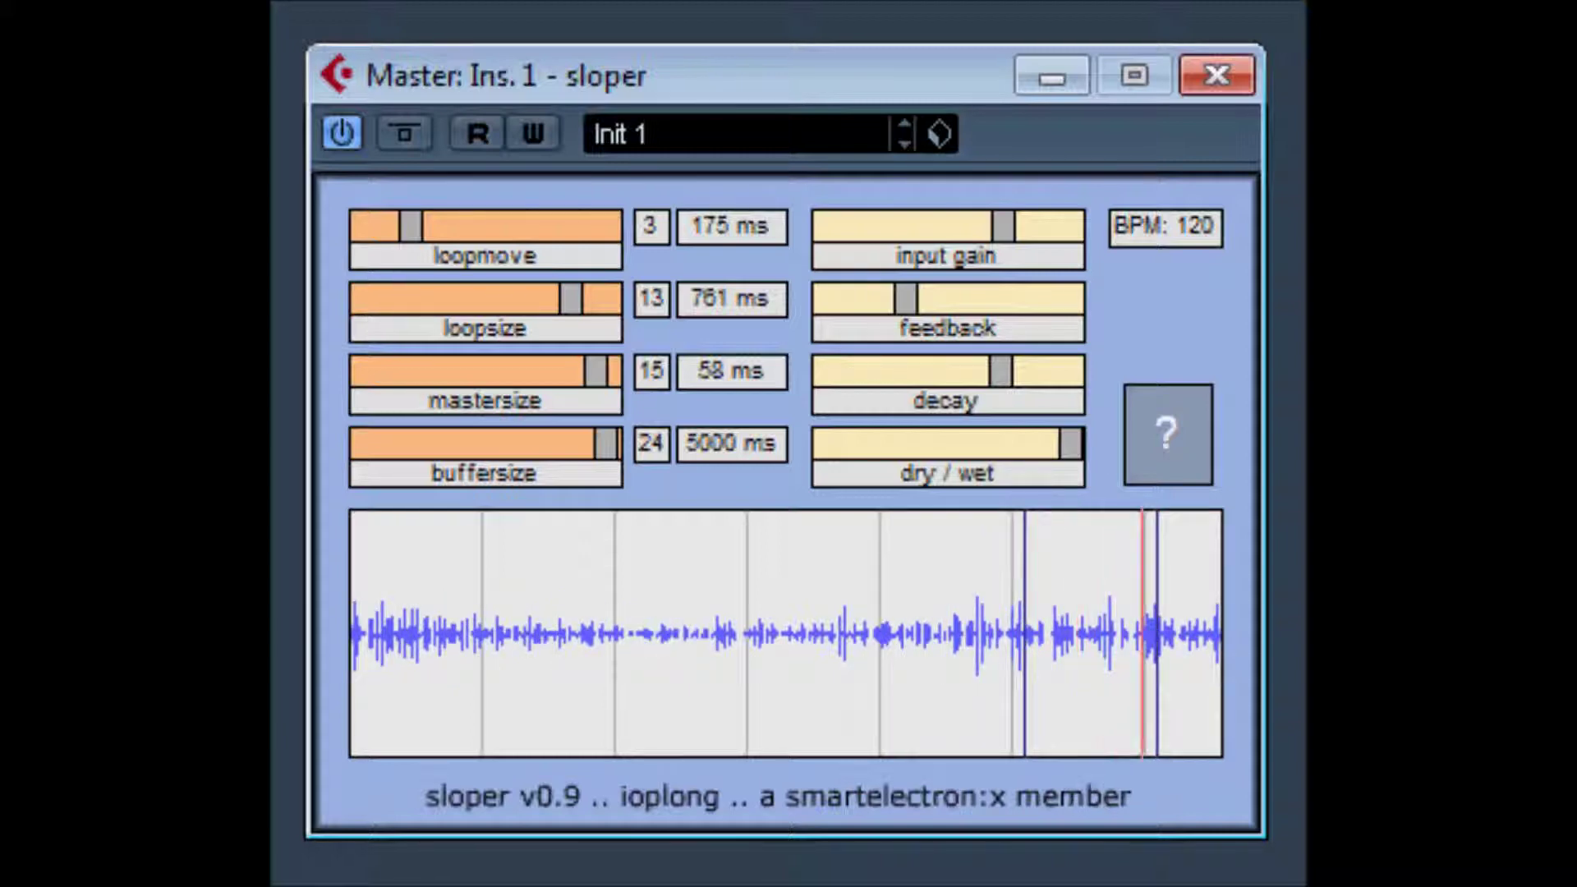
left_click_drag(417, 239, 496, 246)
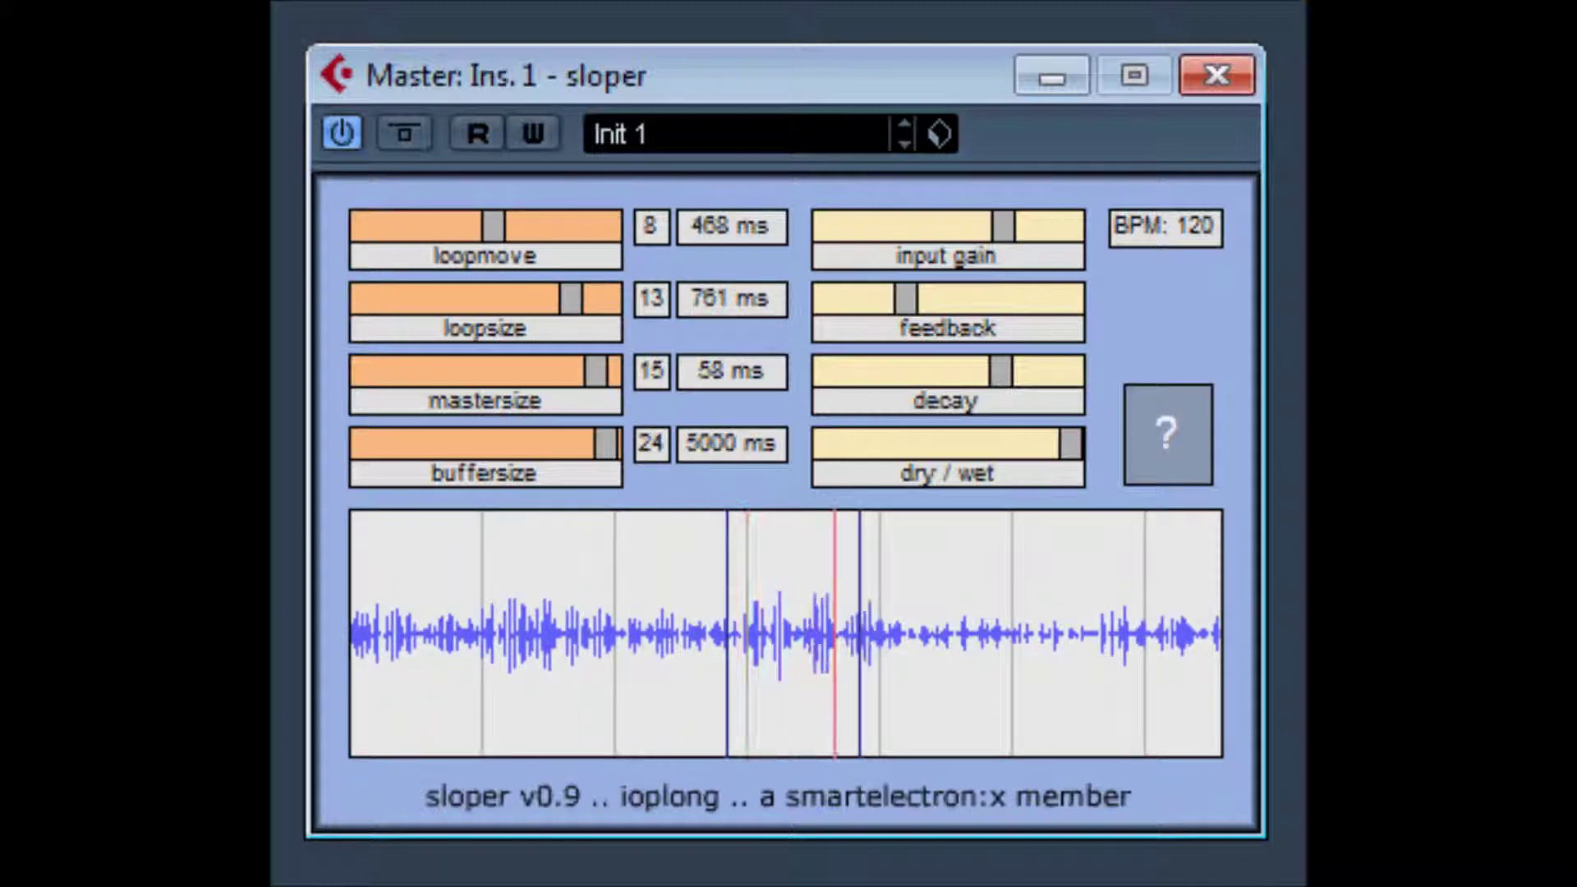
left_click_drag(495, 253, 554, 243)
left_click_drag(542, 321, 446, 309)
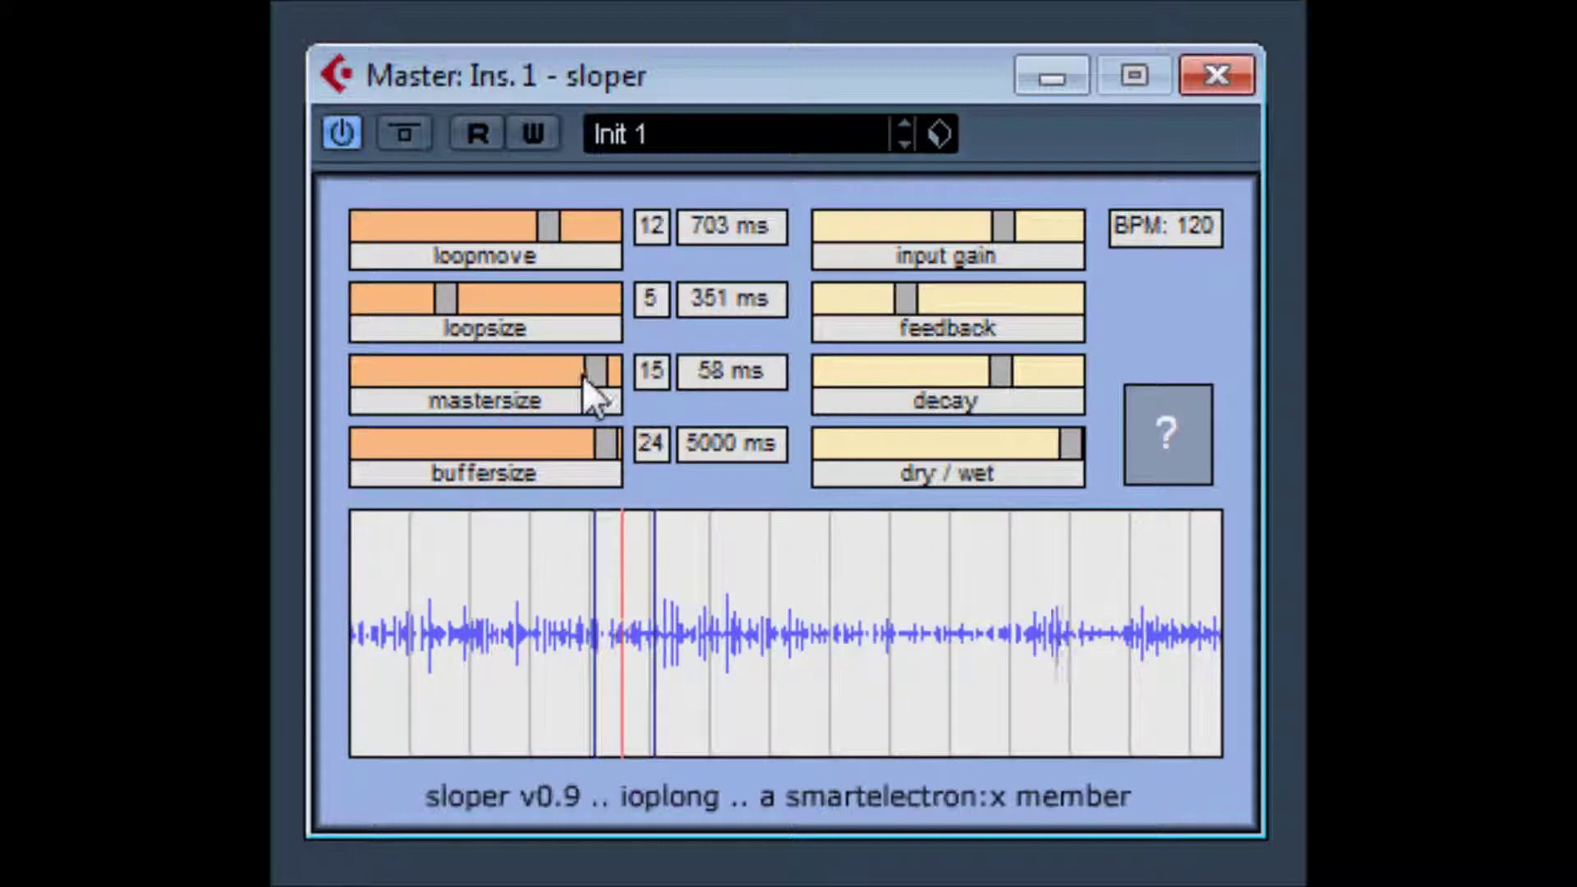
left_click_drag(583, 376, 532, 376)
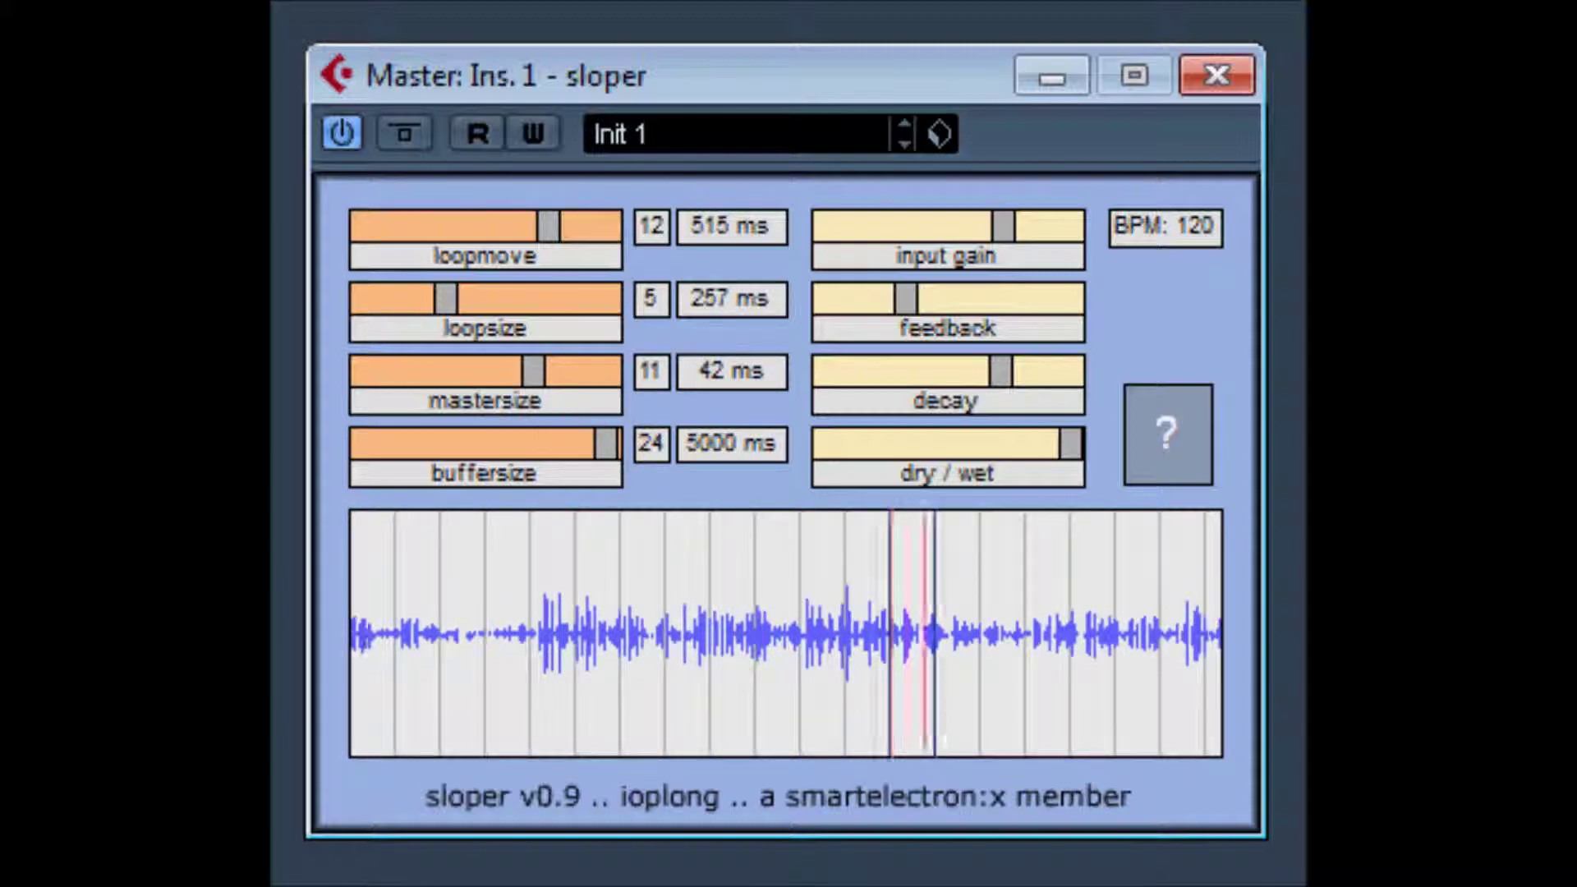
Set buffersize to 4, mastersize to 5, loopsize to 7 and loopmove to 9.
left_click_drag(603, 450, 399, 450)
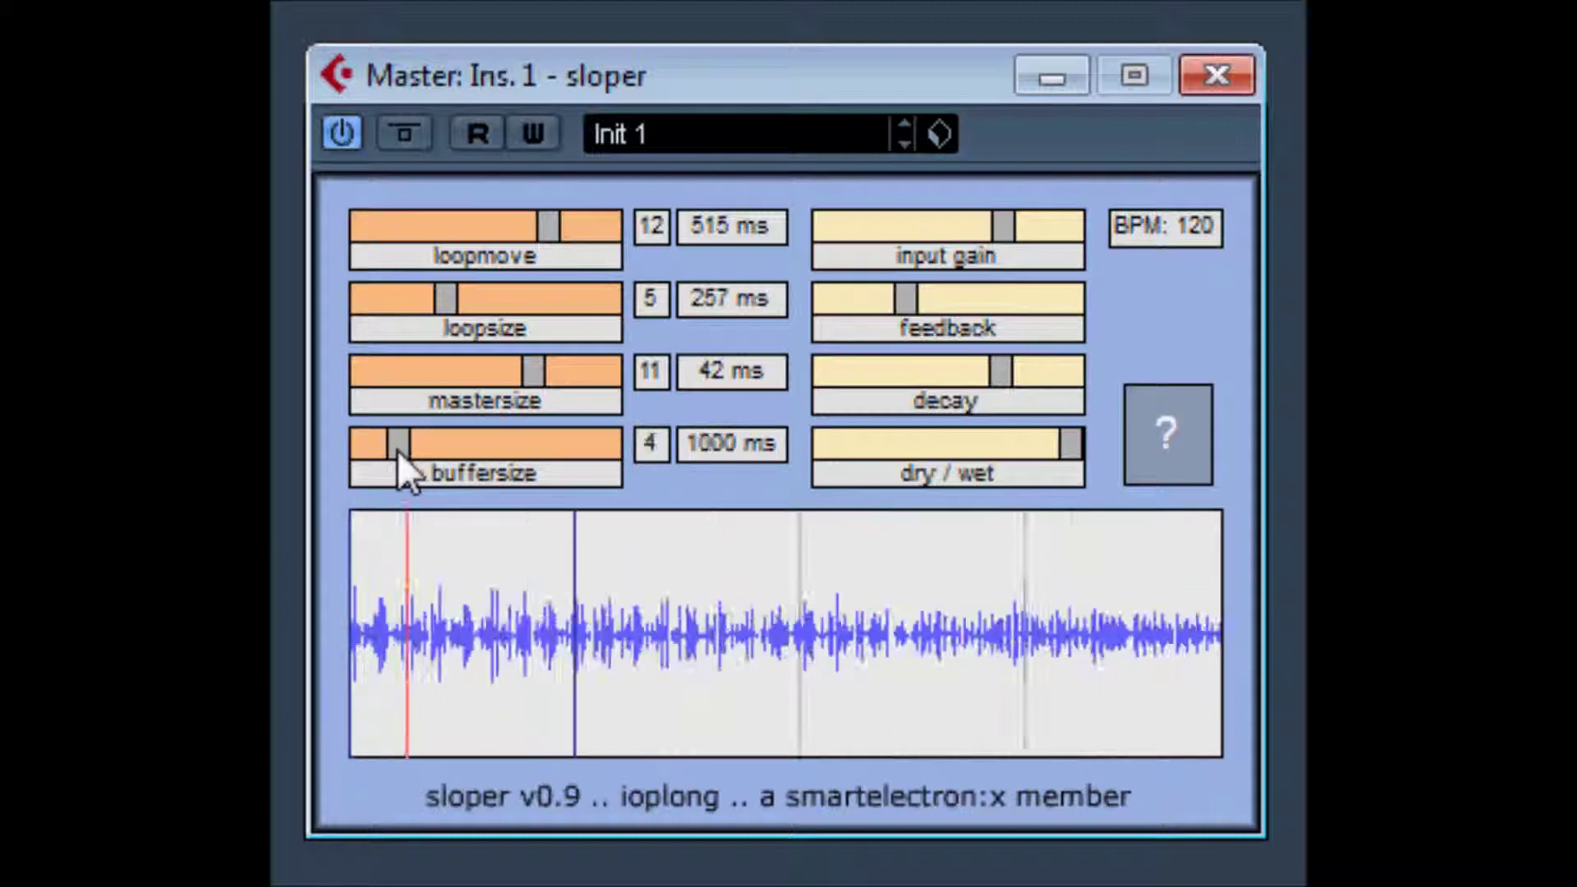
left_click_drag(530, 372, 433, 380)
left_click_drag(448, 310, 466, 305)
left_click_drag(544, 228, 504, 230)
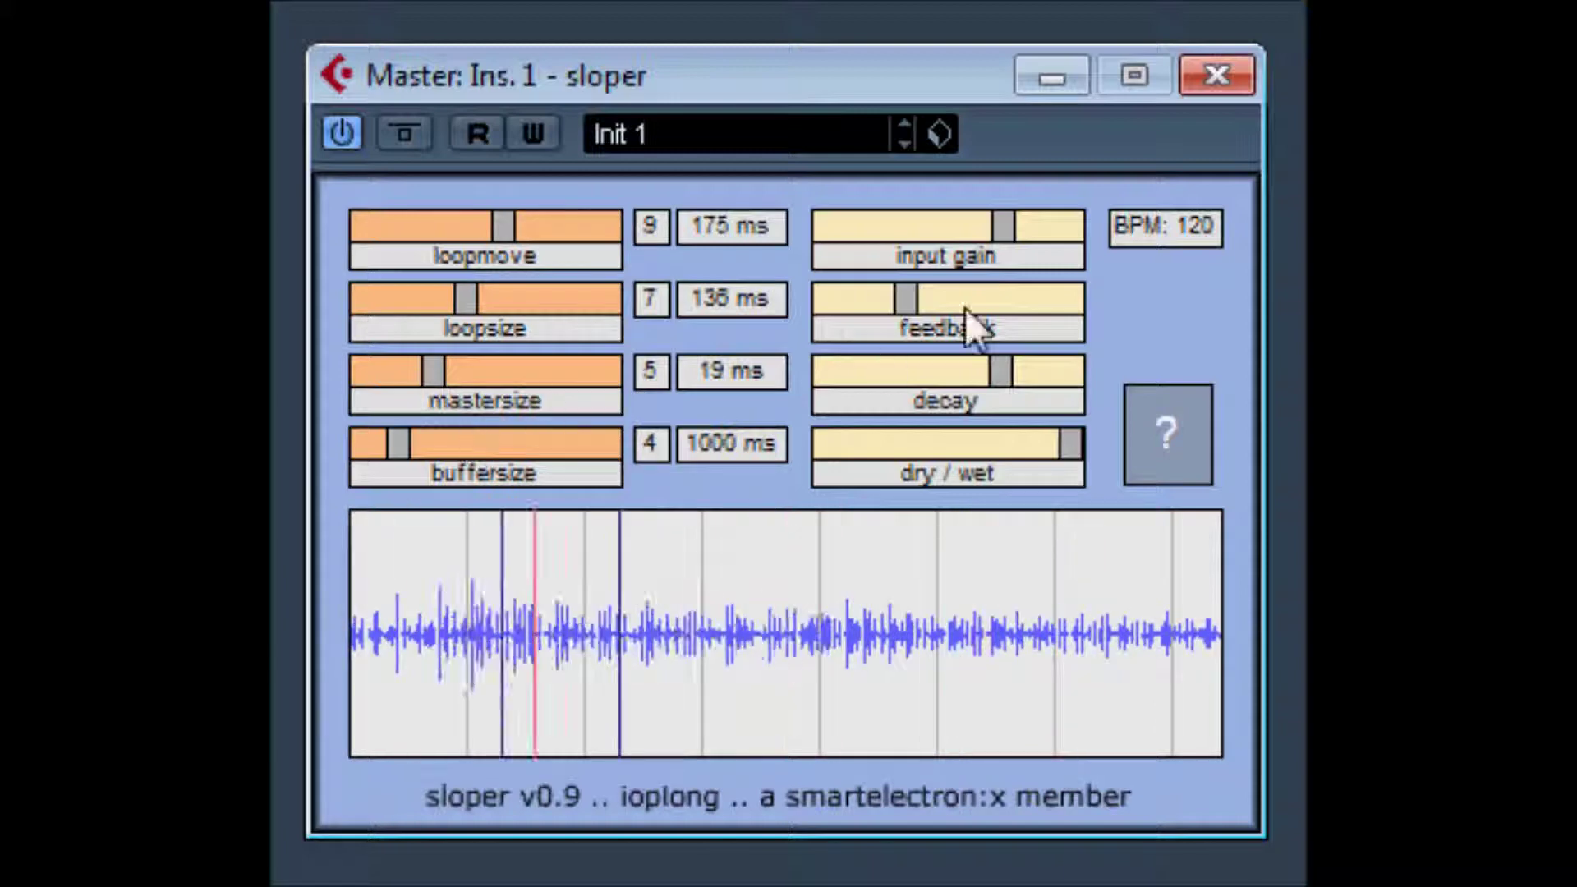
Set input gain to about half, feedback to about 70%, decay to about 20% and dry/wet to about 90% wet.
left_click_drag(955, 233, 948, 235)
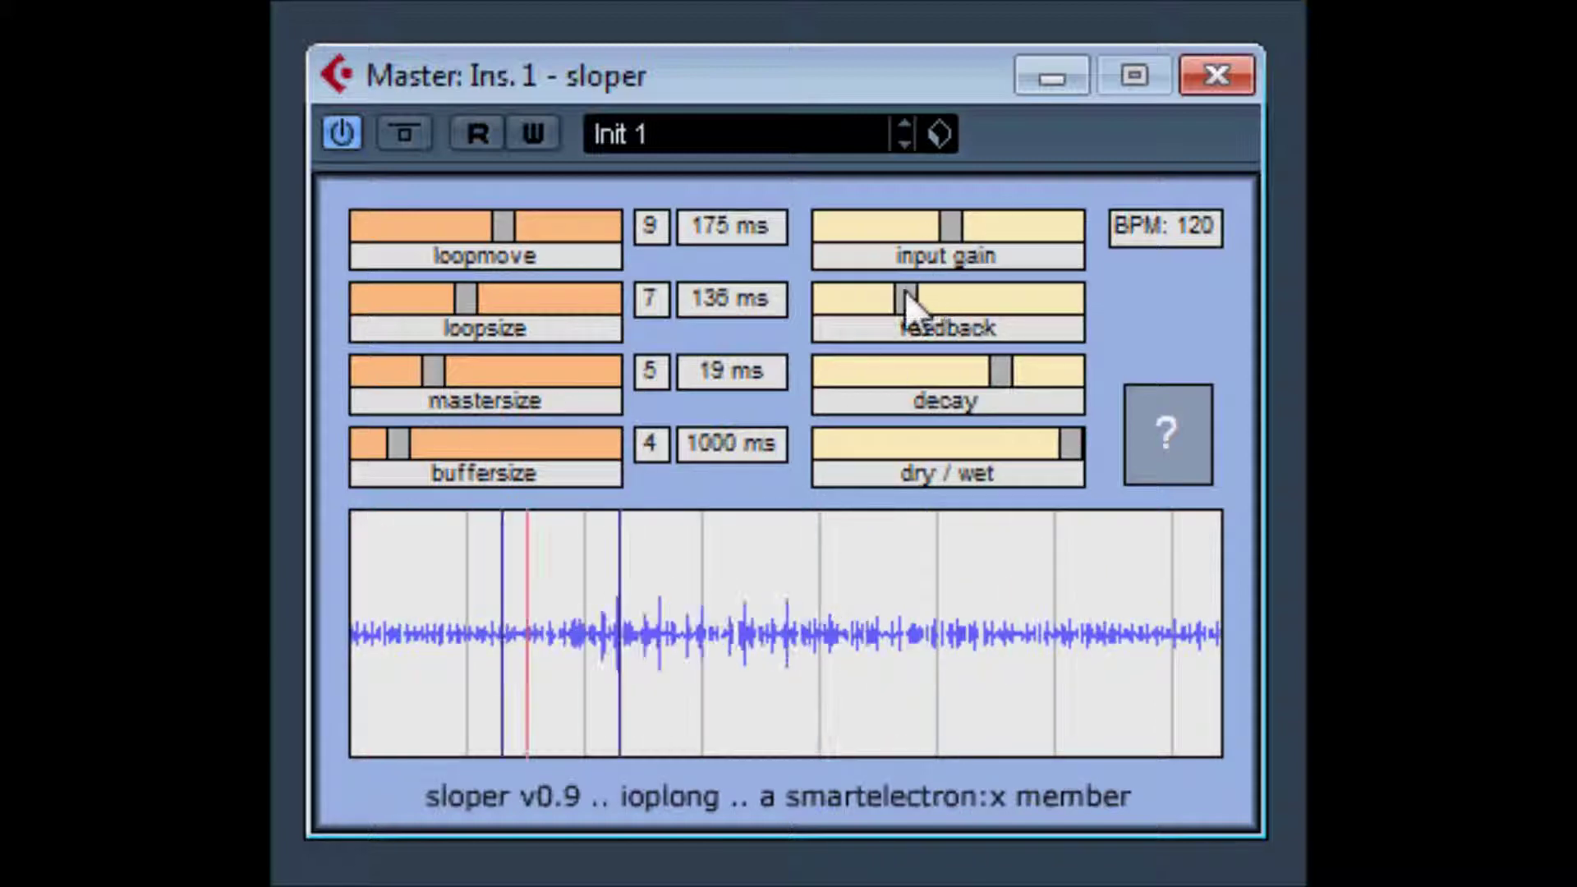
left_click_drag(906, 297, 1001, 301)
left_click_drag(990, 367, 878, 386)
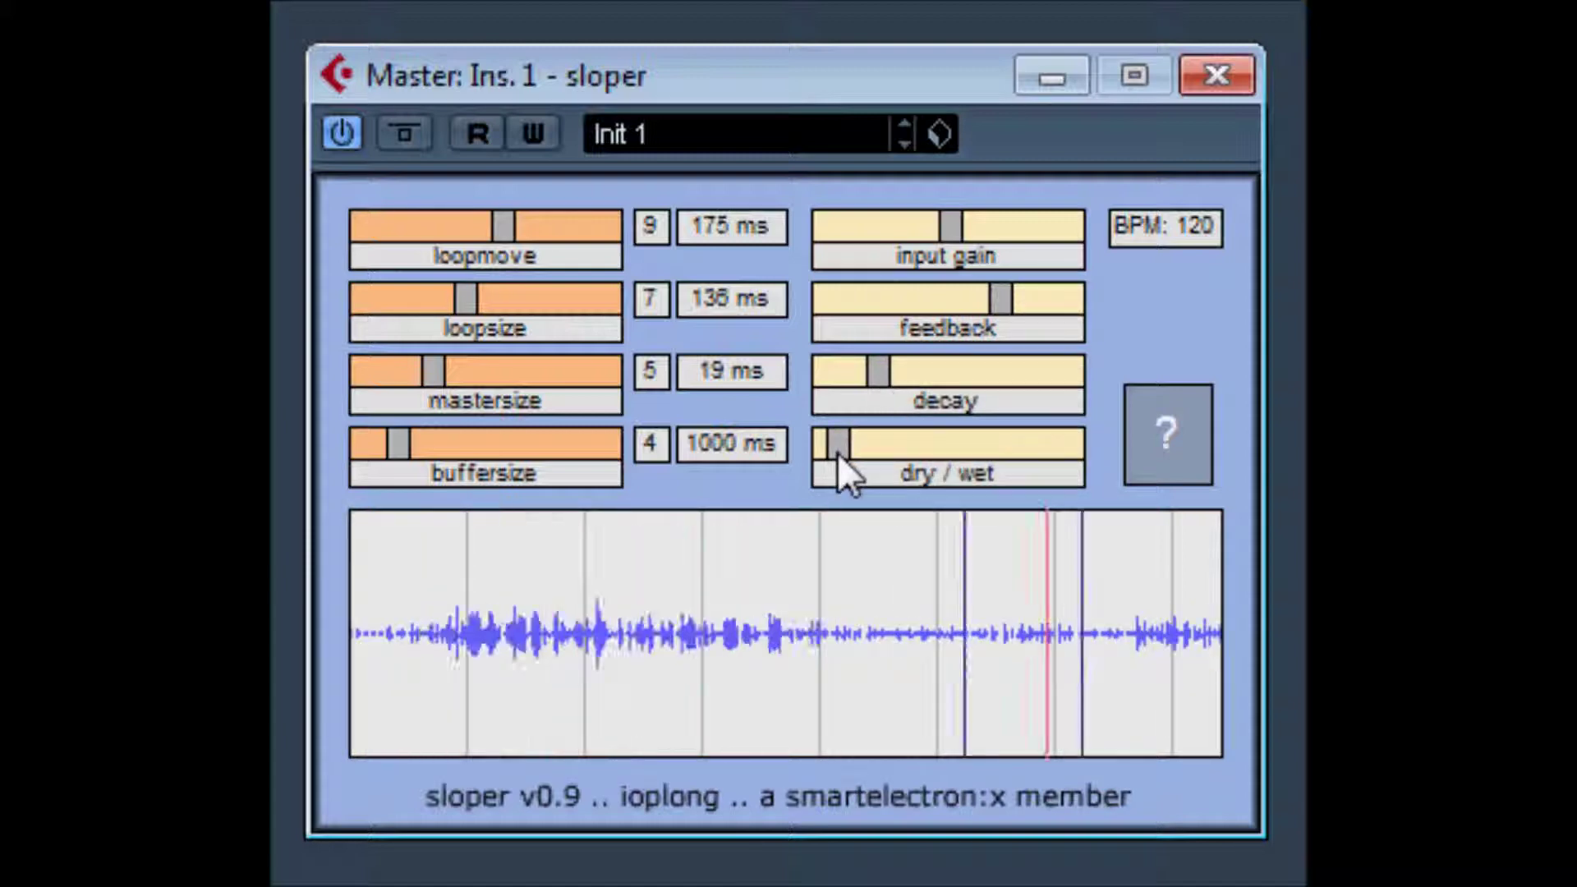
left_click_drag(837, 452, 953, 453)
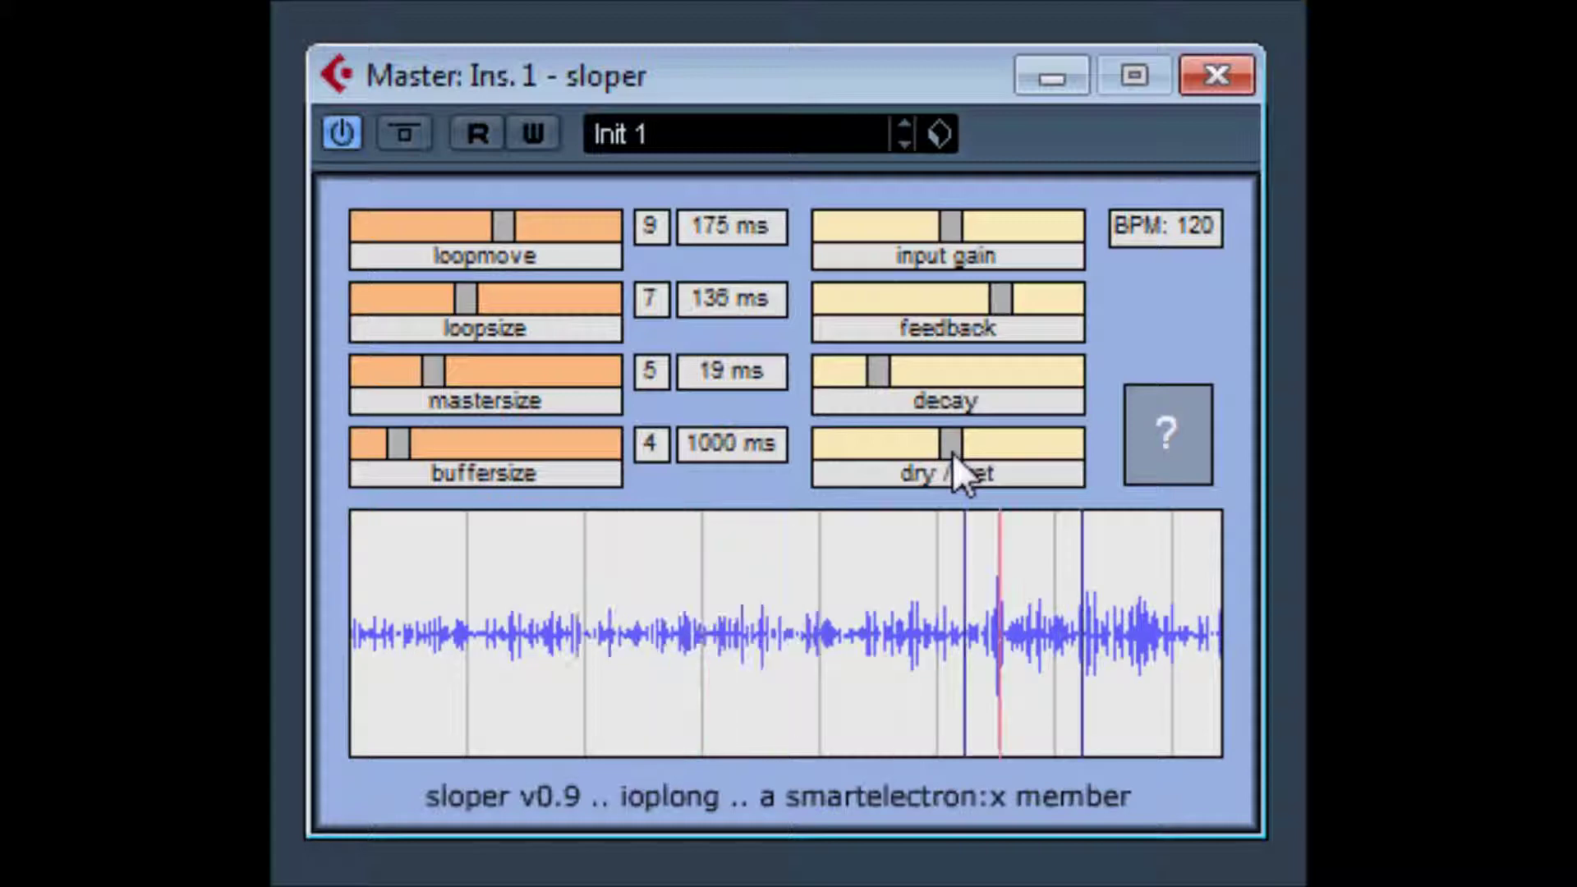
left_click_drag(953, 452, 1049, 455)
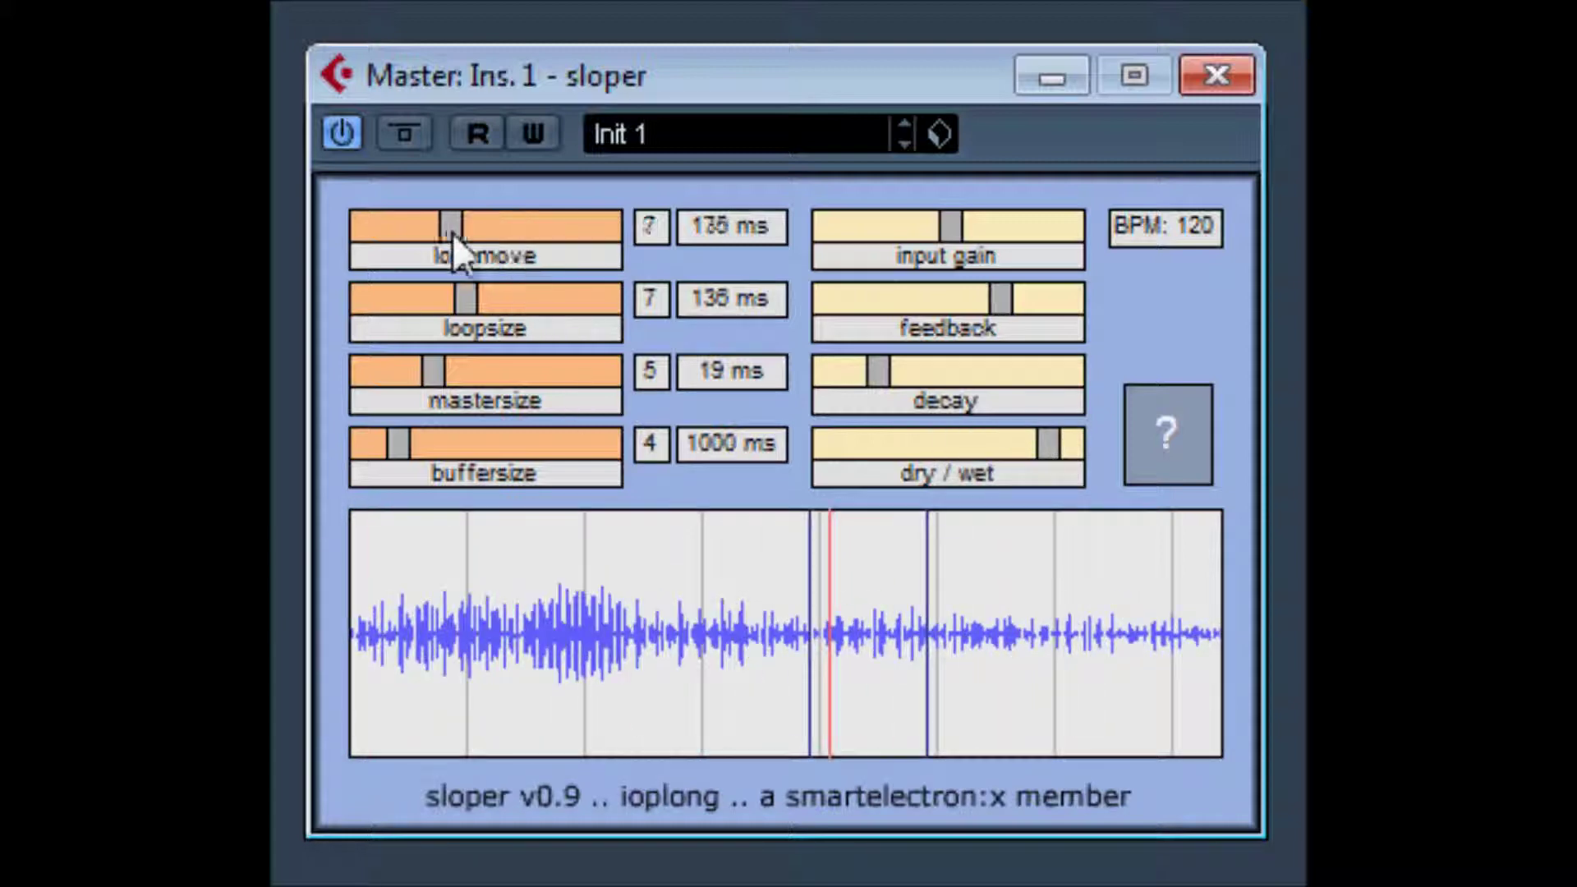
Set loopmove and loopsize to 1, mastersize to 2 and buffersize to 18.
left_click_drag(452, 233, 379, 232)
left_click_drag(472, 311, 380, 309)
left_click_drag(432, 380, 387, 384)
left_click_drag(413, 458, 548, 470)
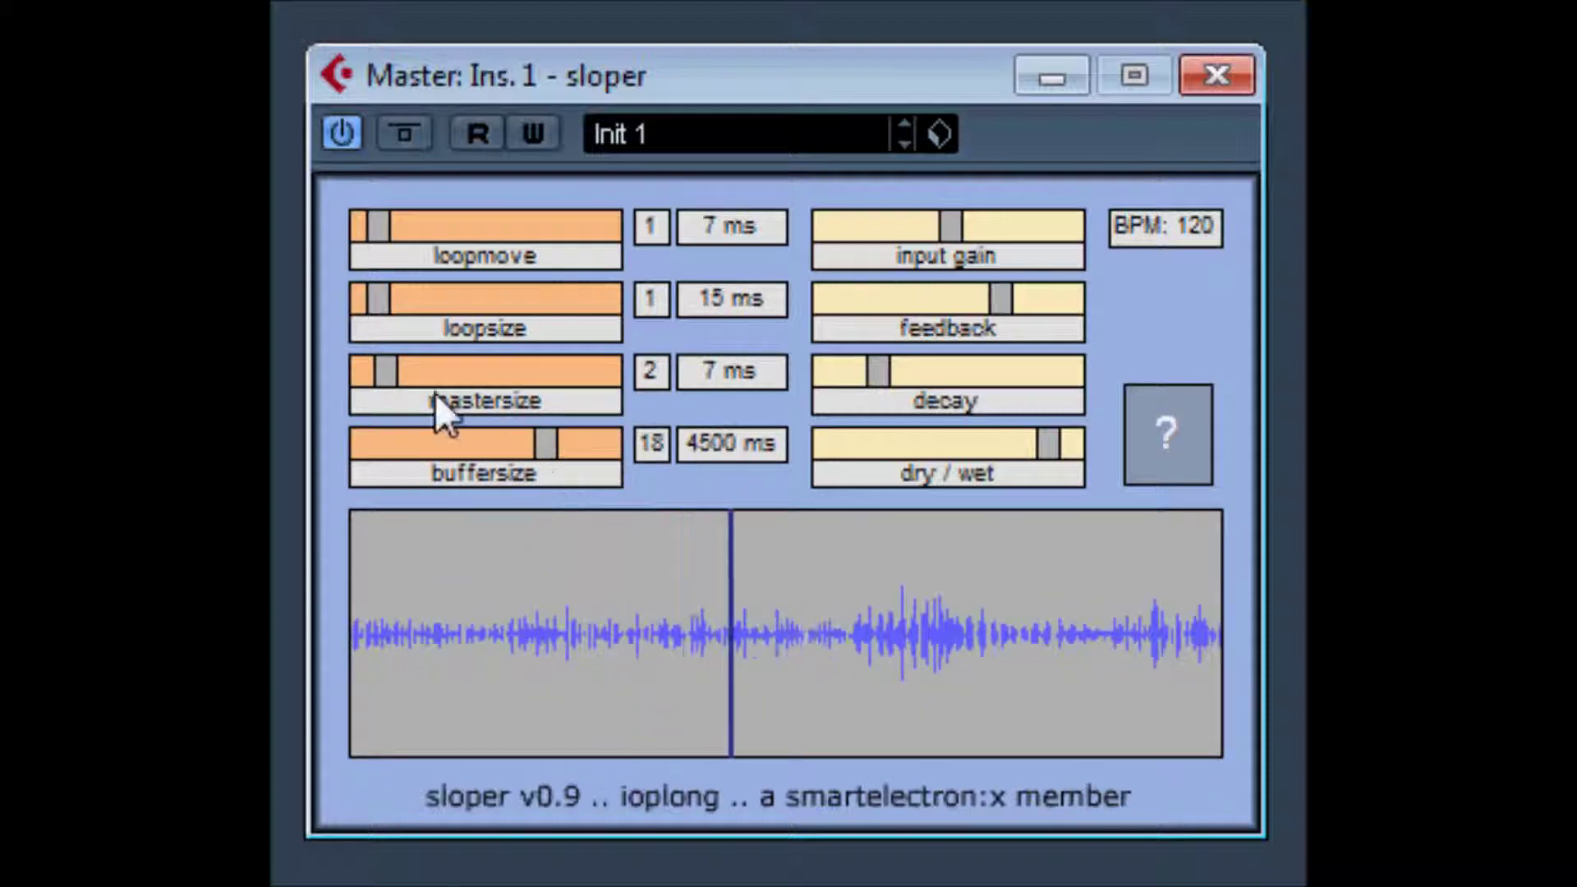
Raise mastersize and loopsize to their maximum of 16, buffersize to 24 and loopmove to 9.
left_click_drag(396, 381, 659, 406)
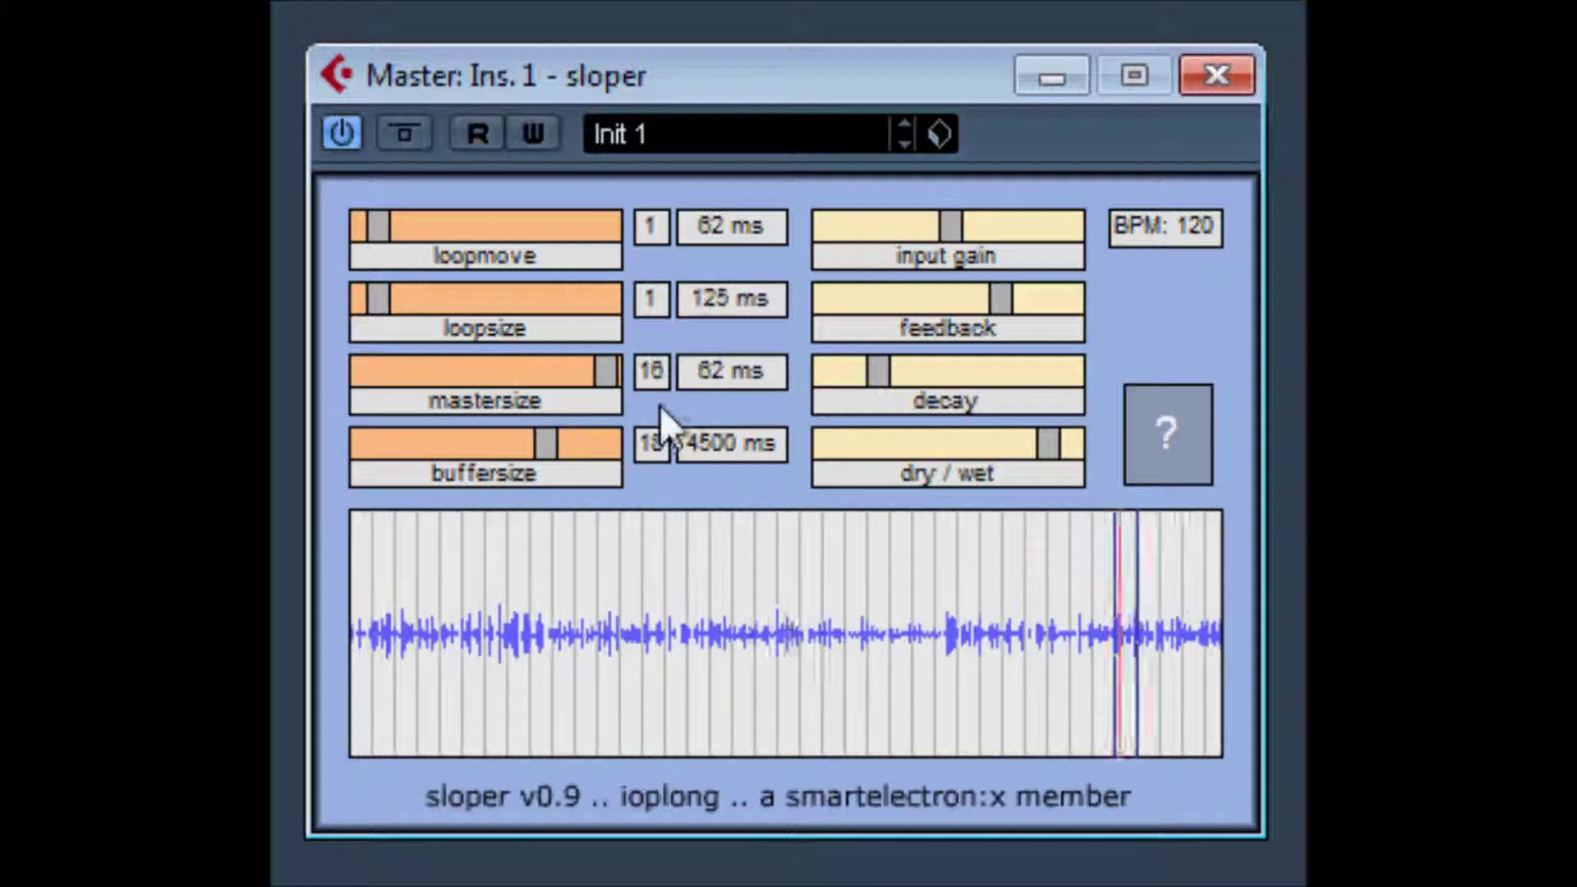
left_click_drag(395, 298, 710, 341)
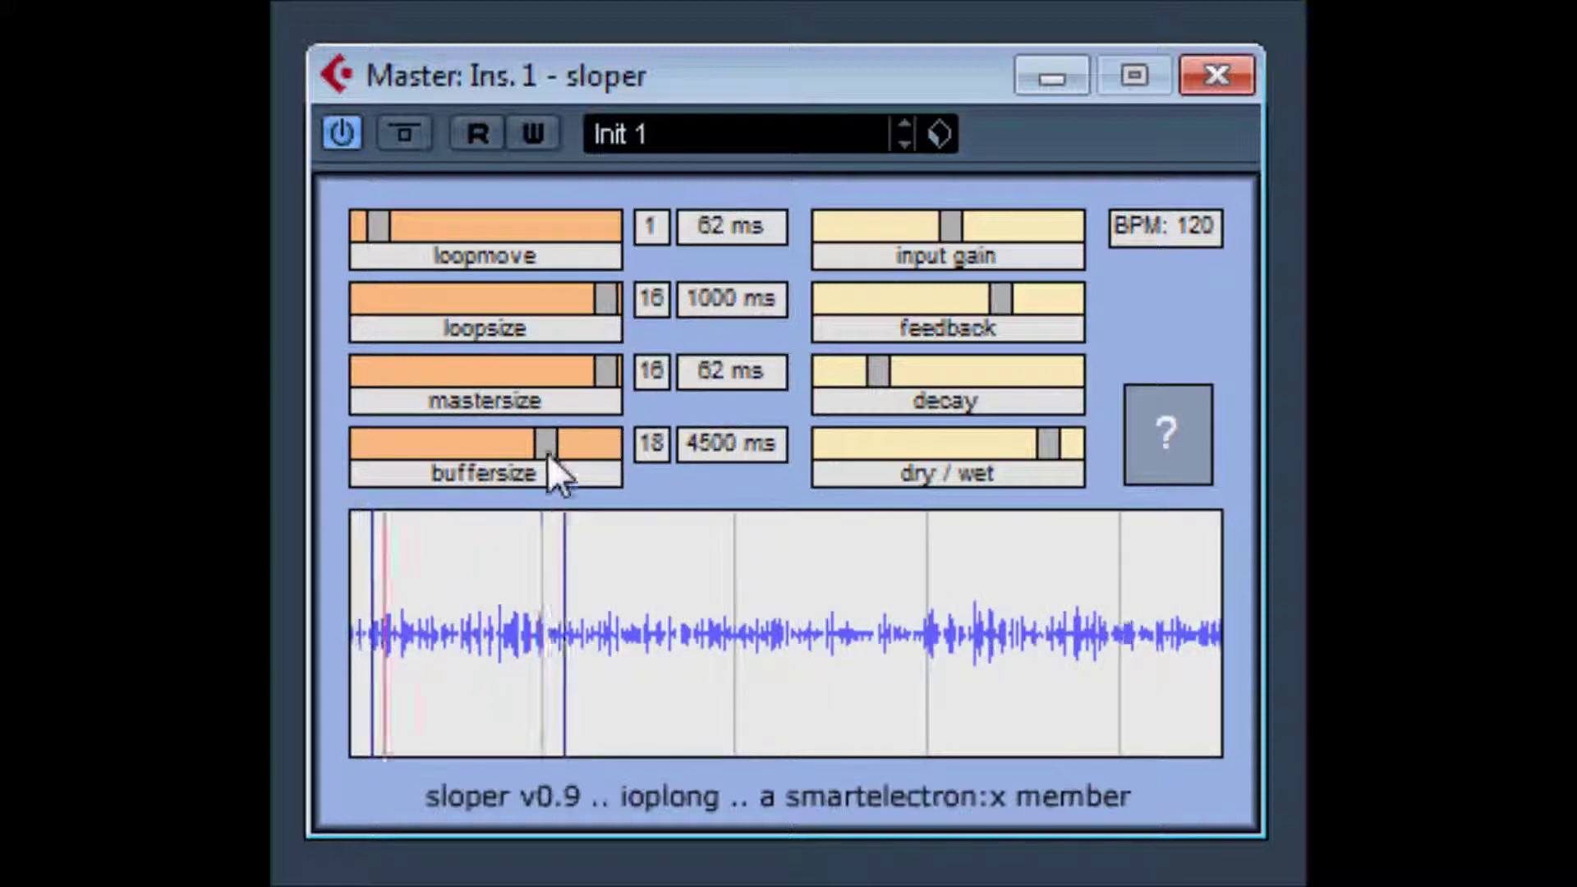
left_click_drag(547, 452, 723, 456)
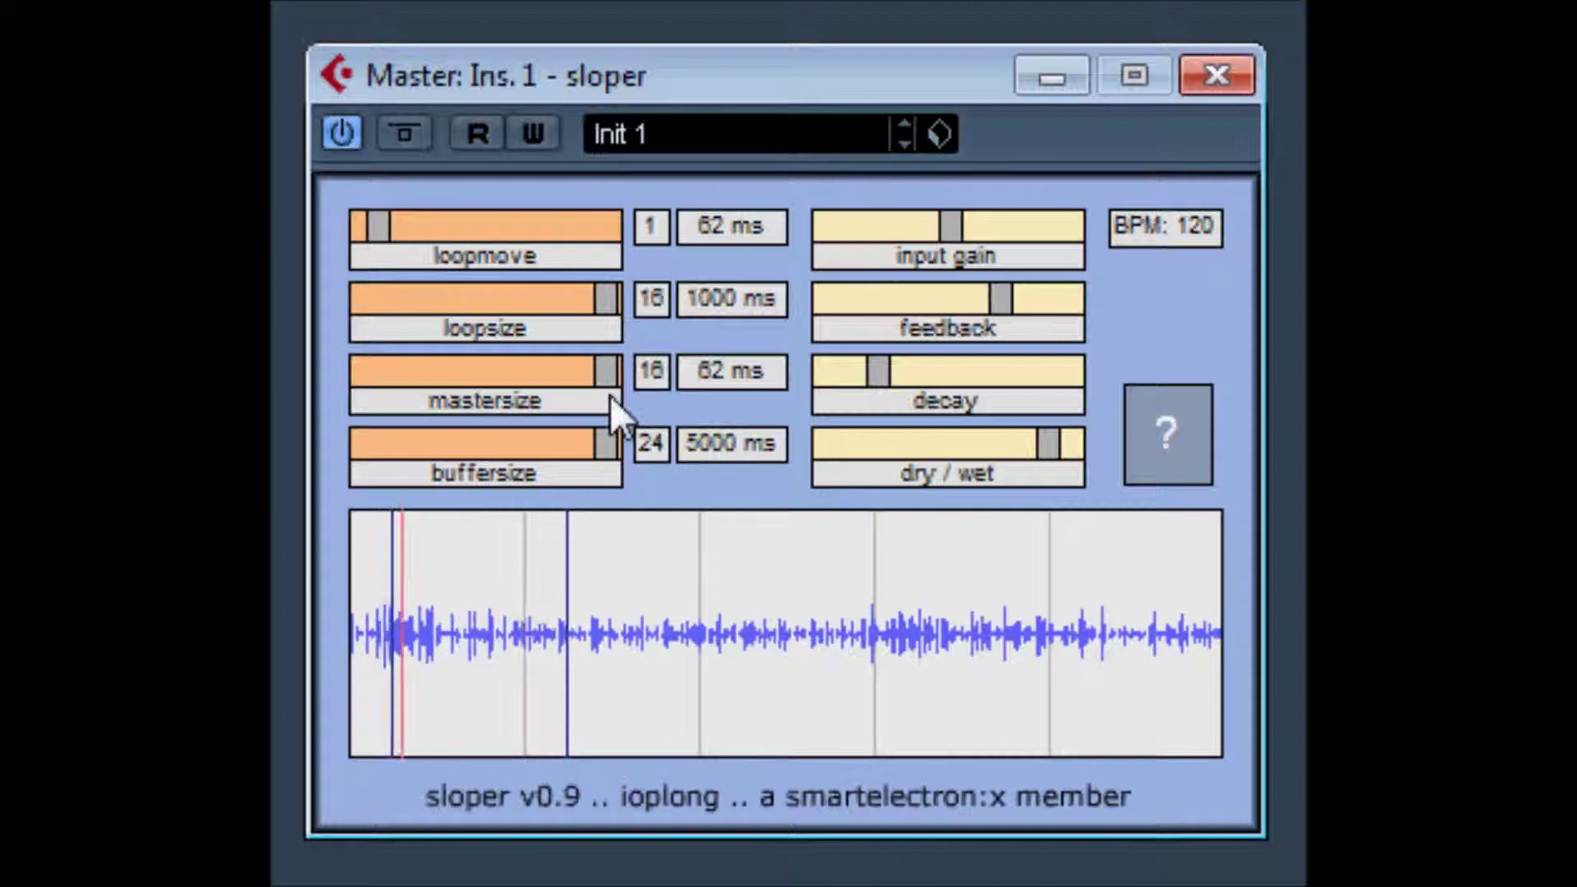
left_click_drag(389, 236, 508, 247)
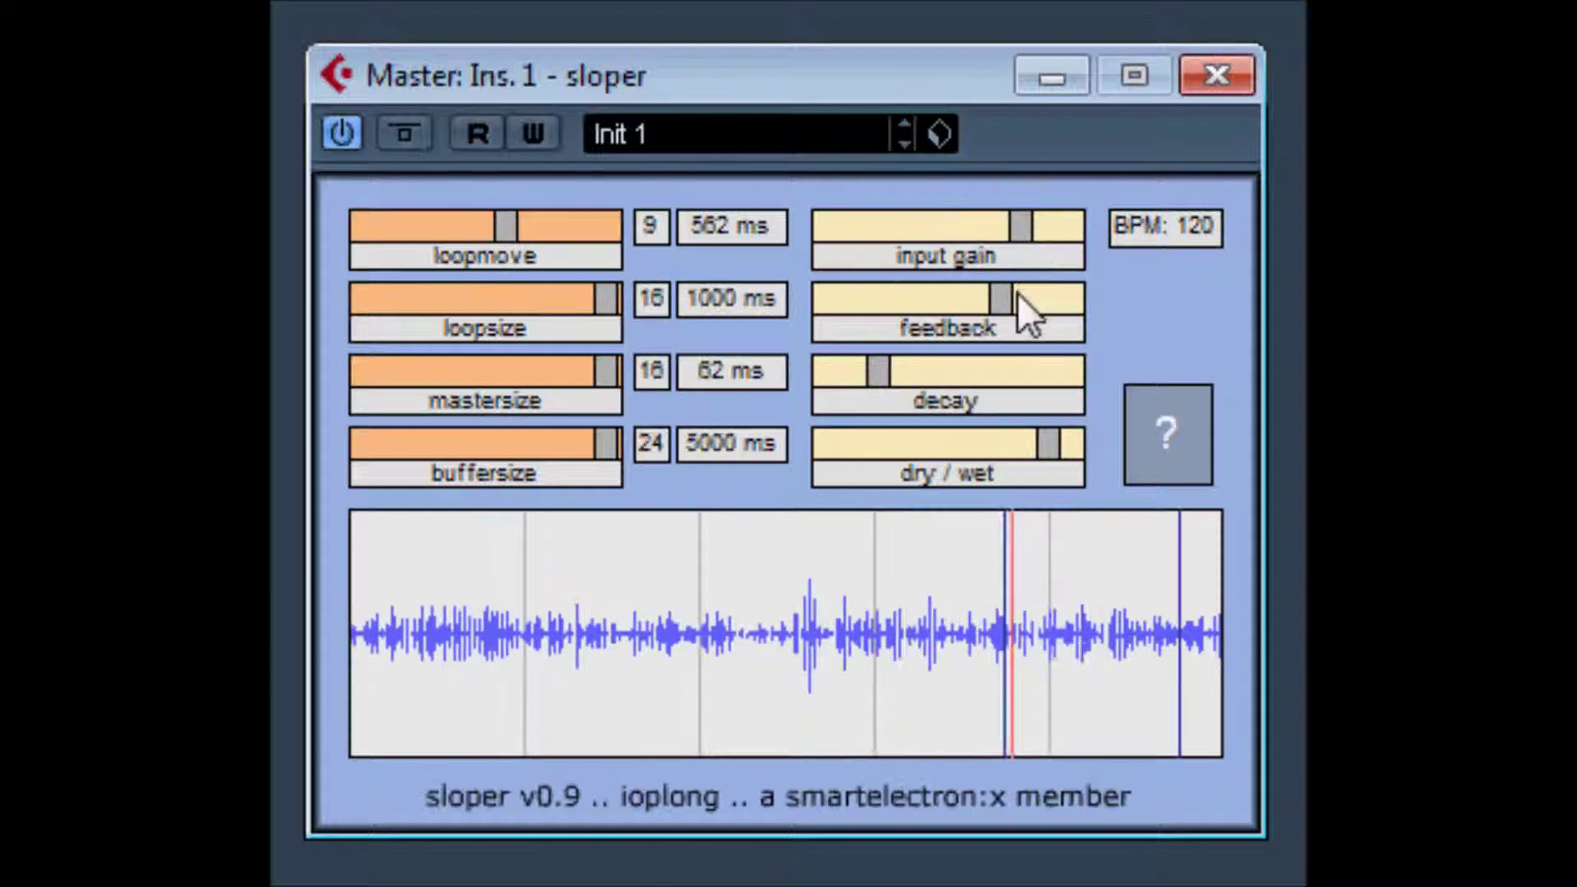
Lower feedback to just over a third, raise decay to almost 80%, and set dry/wet slightly above the midpoint.
left_click_drag(1016, 297, 916, 305)
left_click_drag(1014, 372, 1019, 371)
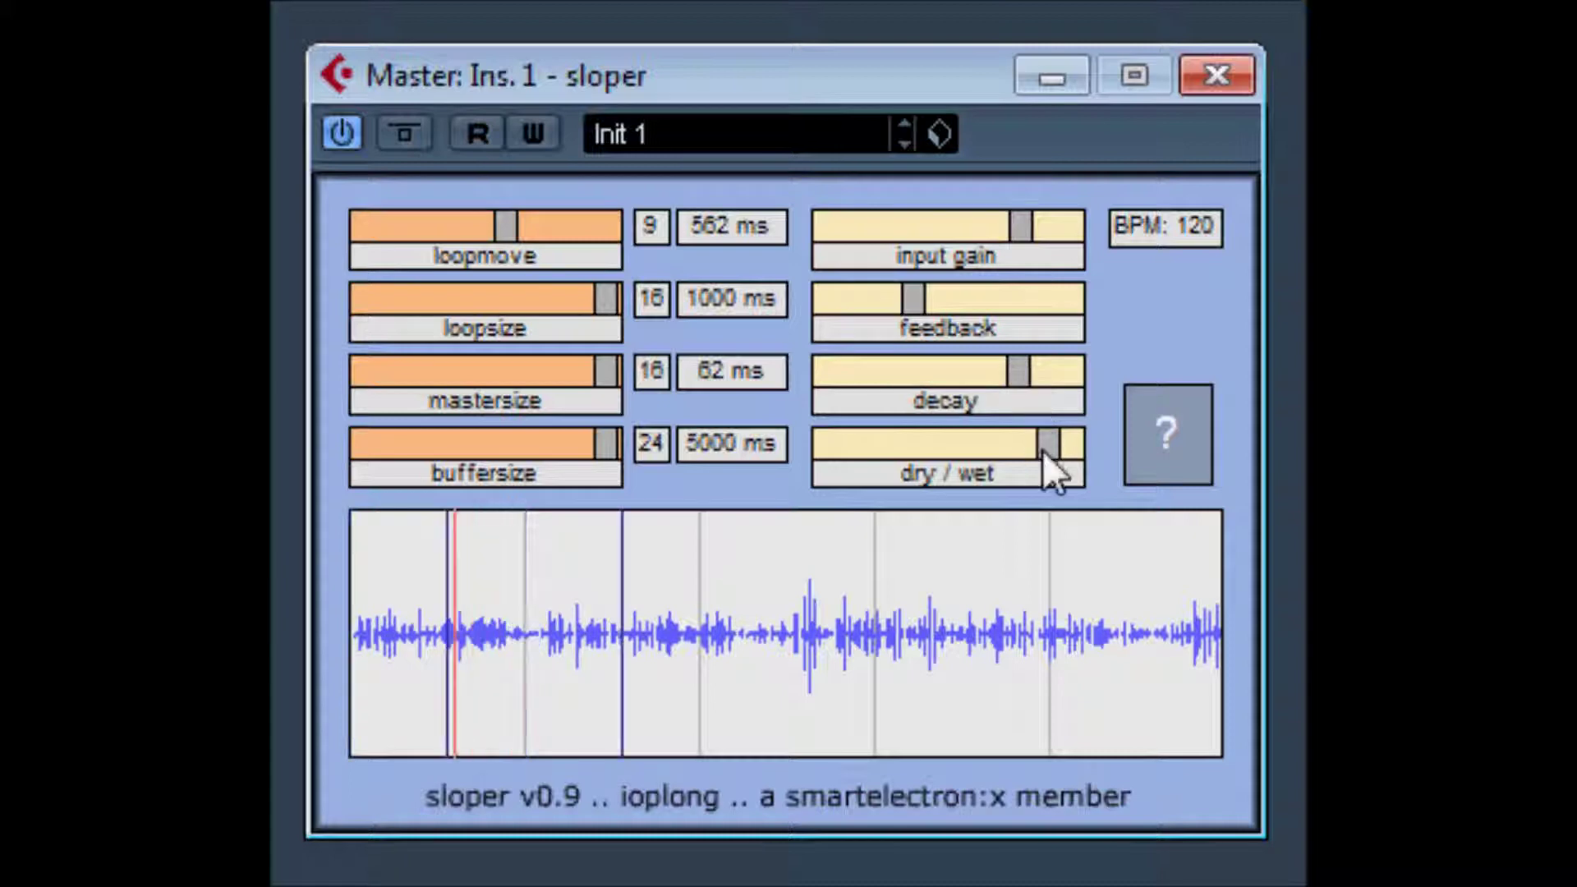
left_click_drag(915, 448, 962, 445)
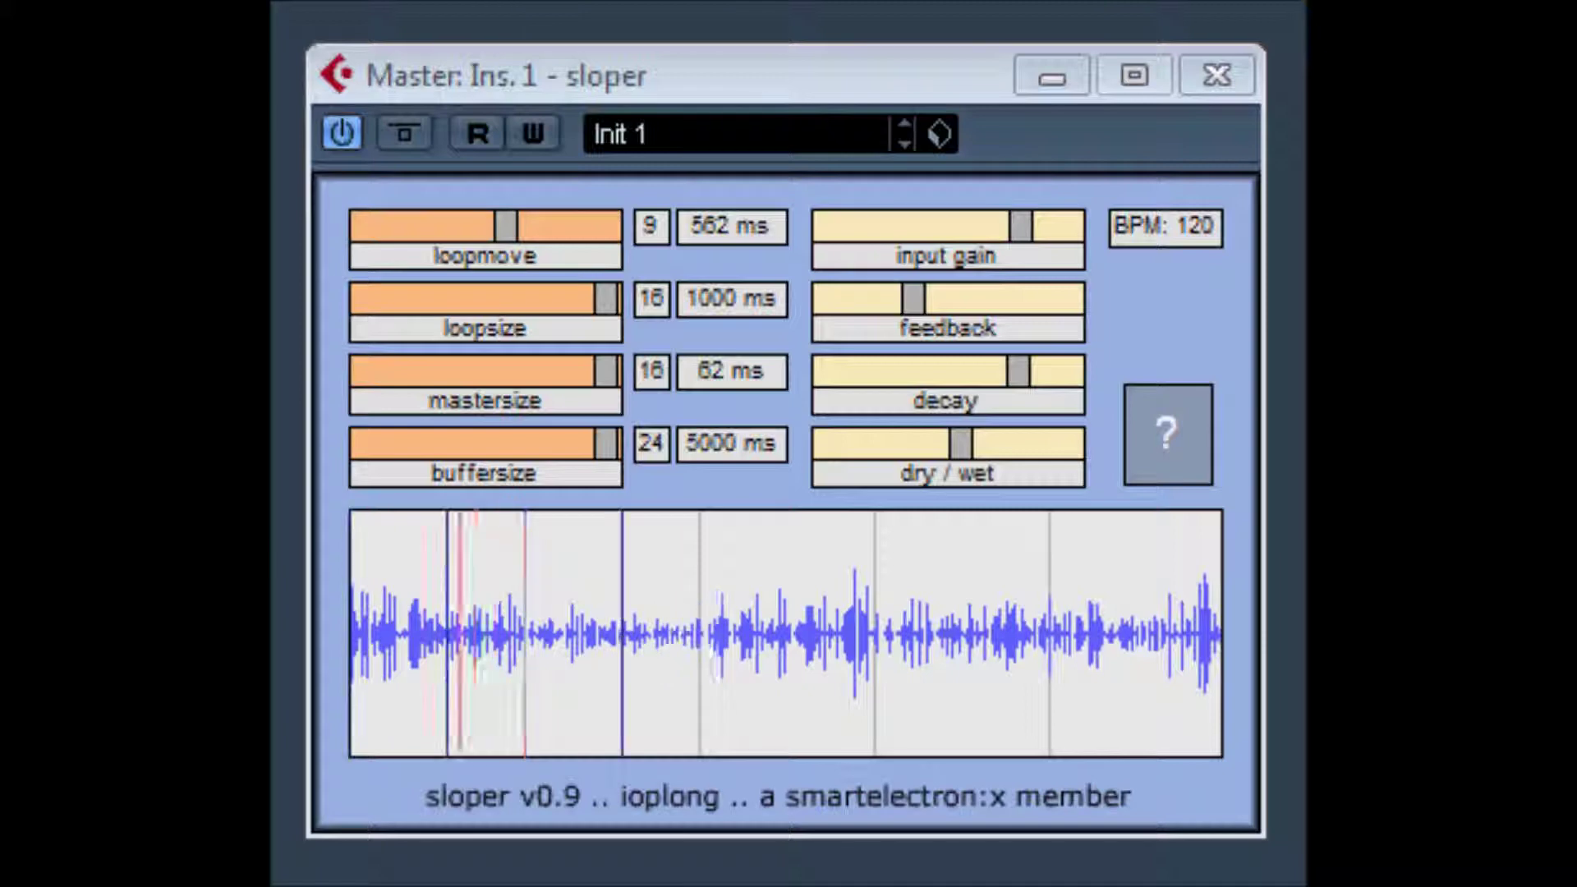
Toggle the sloper effect's power and leave the effect switched off.
left_click(353, 145)
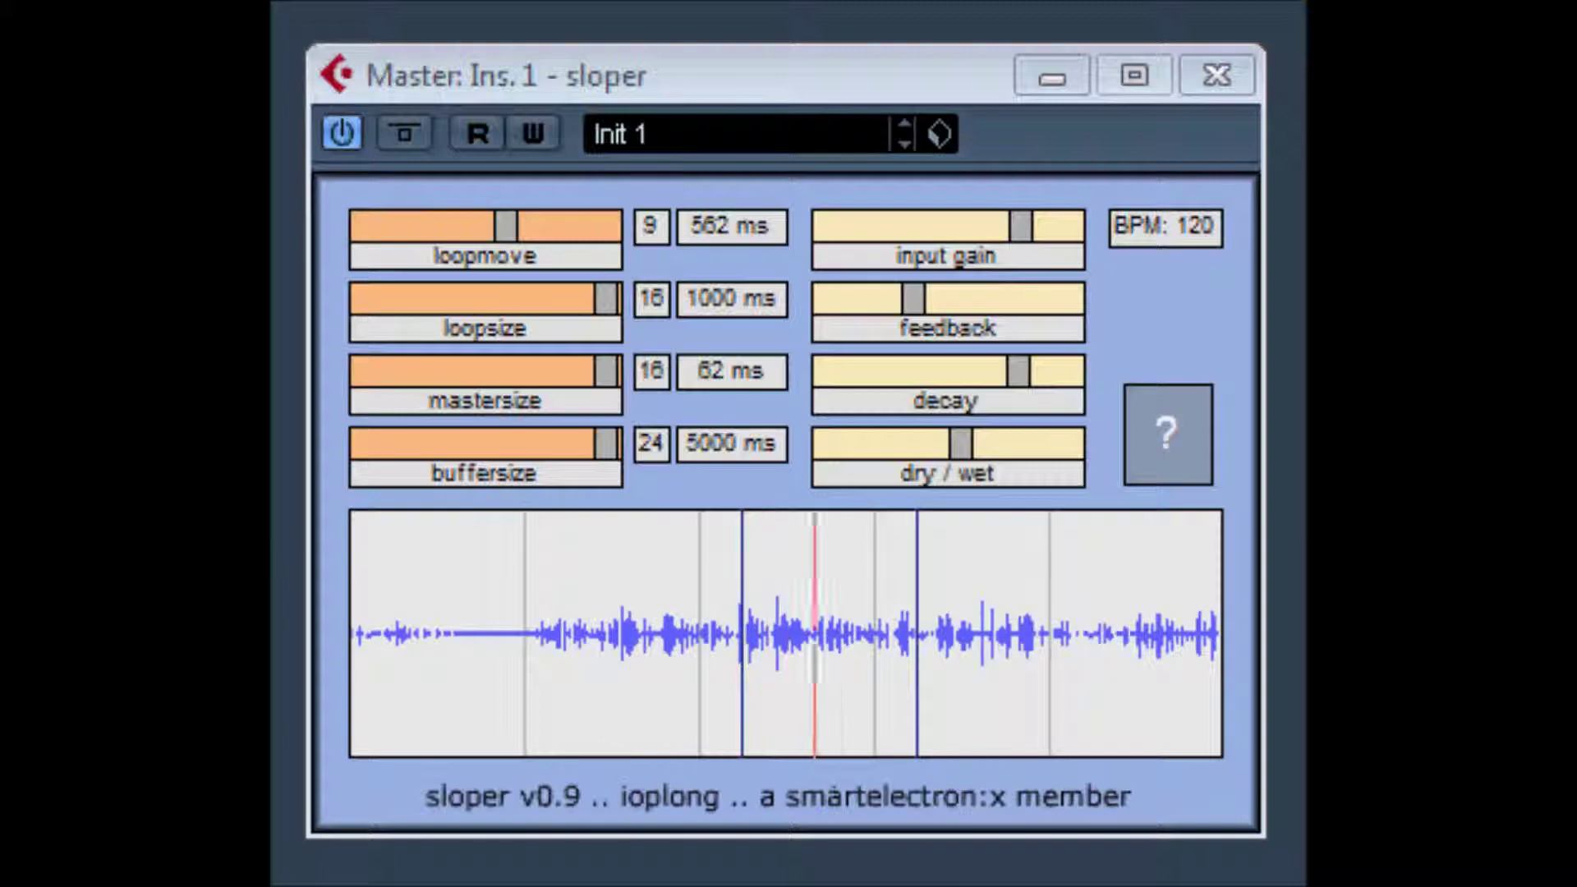
left_click(356, 140)
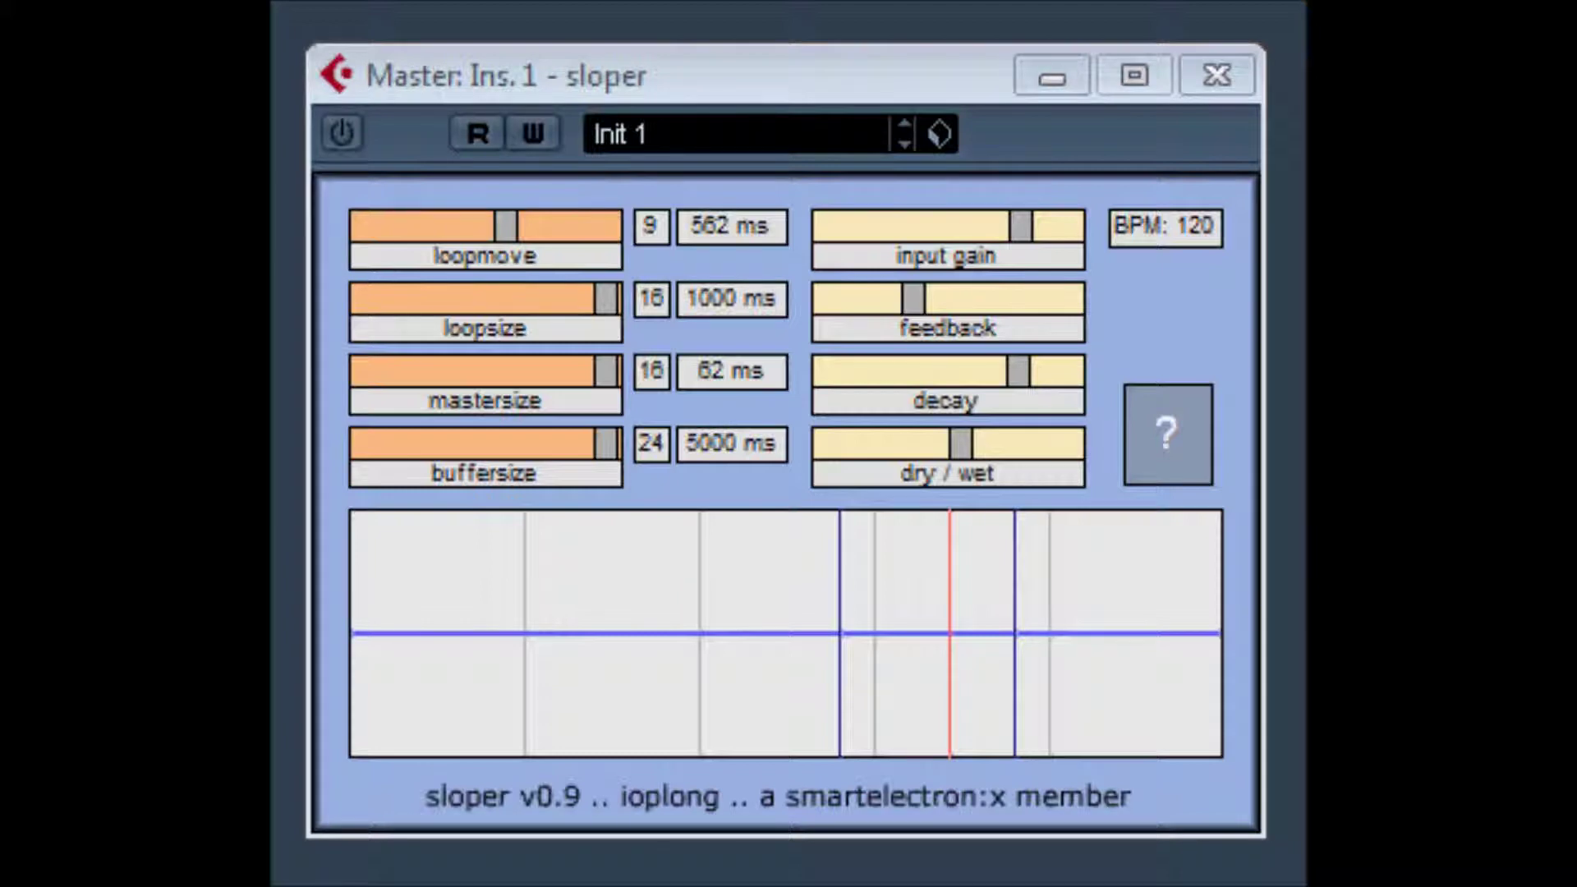
Switch the sloper effect back on and set buffersize to 12, mastersize to 4, loopsize to 7 and loopmove to 1.
left_click(354, 139)
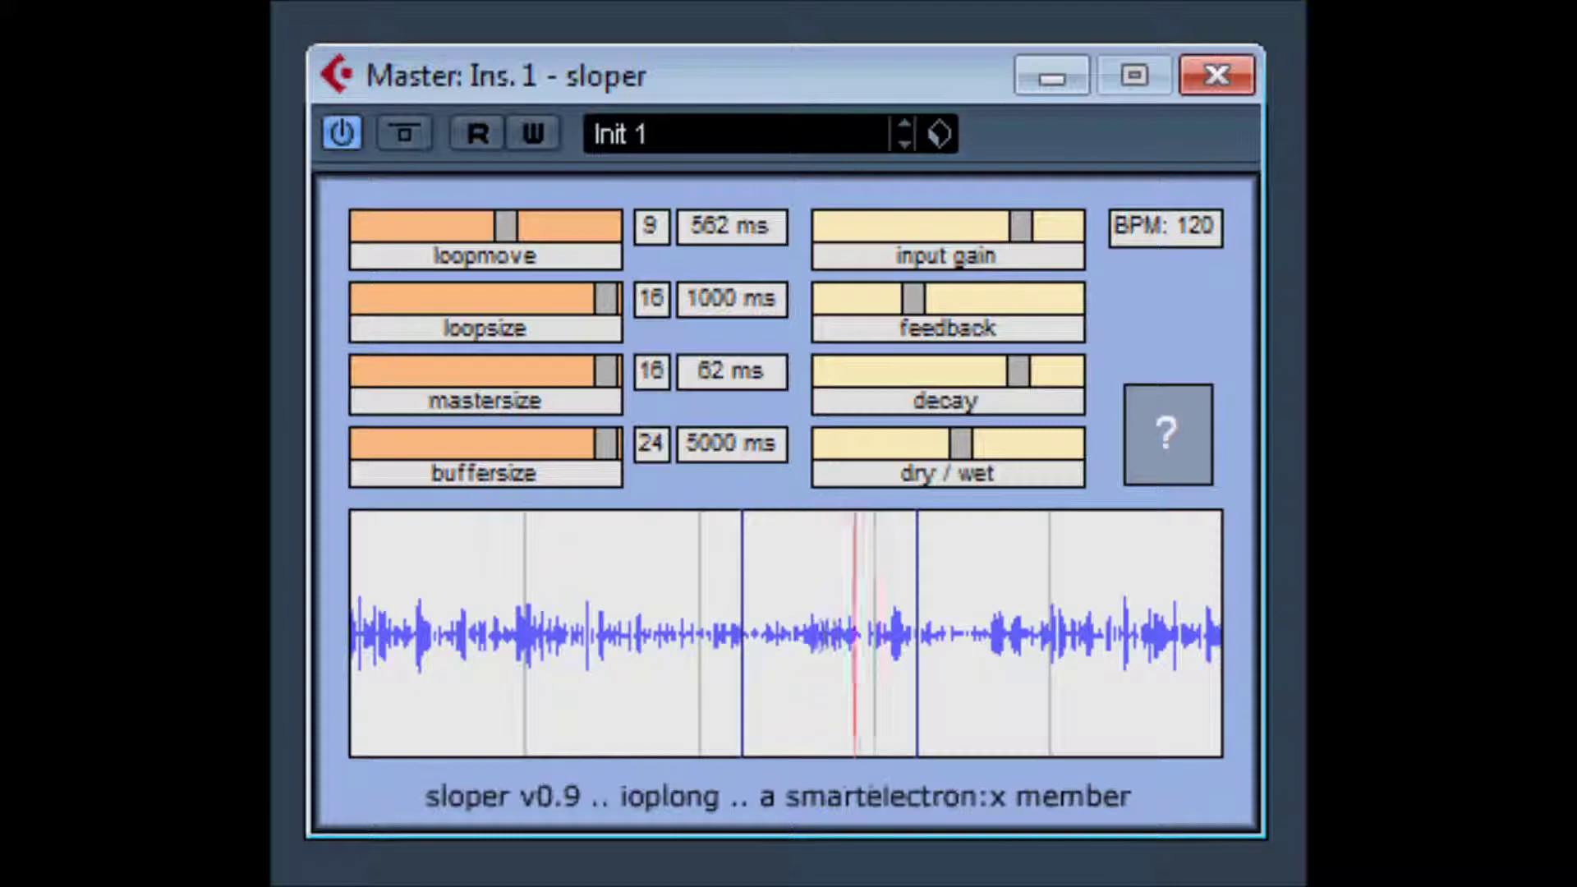
left_click_drag(594, 446, 483, 463)
left_click_drag(598, 374, 420, 391)
left_click_drag(584, 310, 477, 314)
left_click_drag(530, 261, 329, 247)
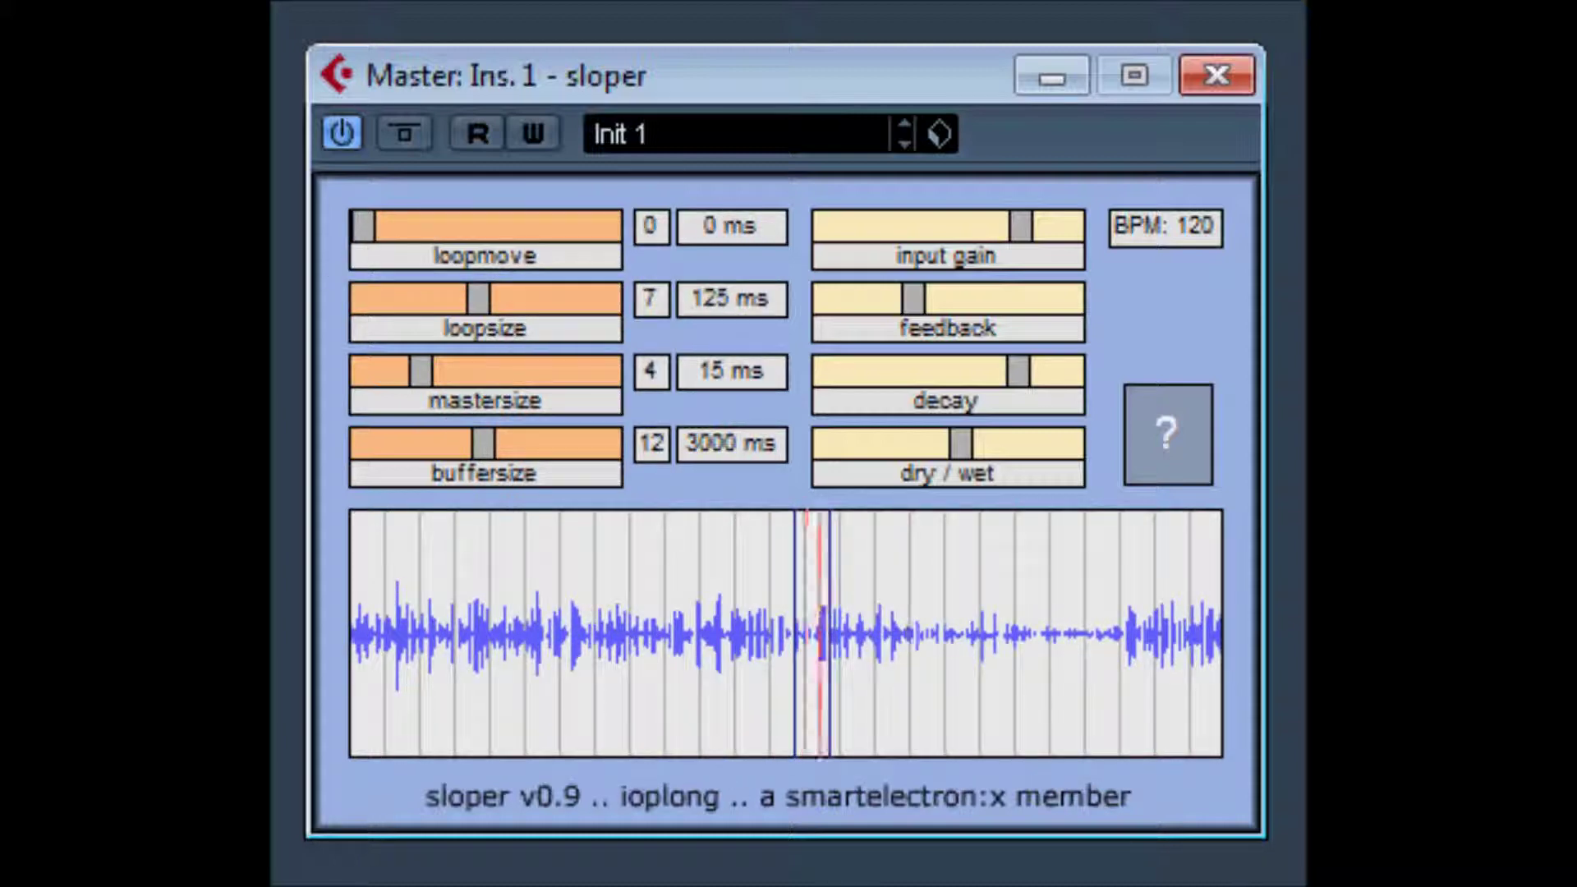
left_click_drag(365, 233, 390, 233)
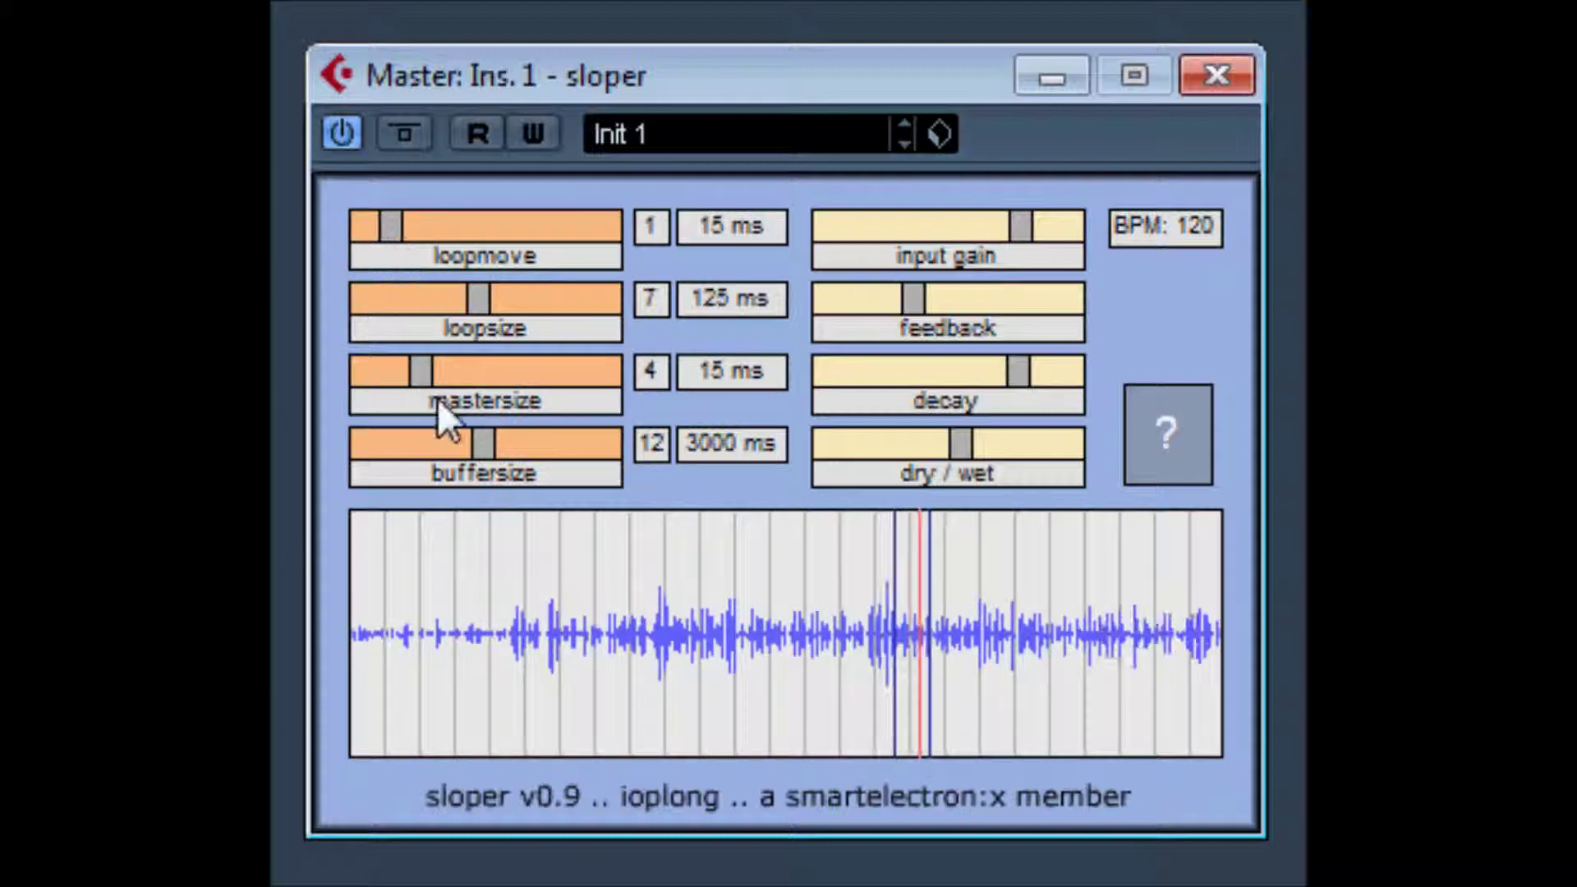
Try loopsize at 16 and mastersize at 9, set buffersize to 6, and reduce loopsize to 1 and mastersize to 4.
left_click_drag(475, 312, 607, 315)
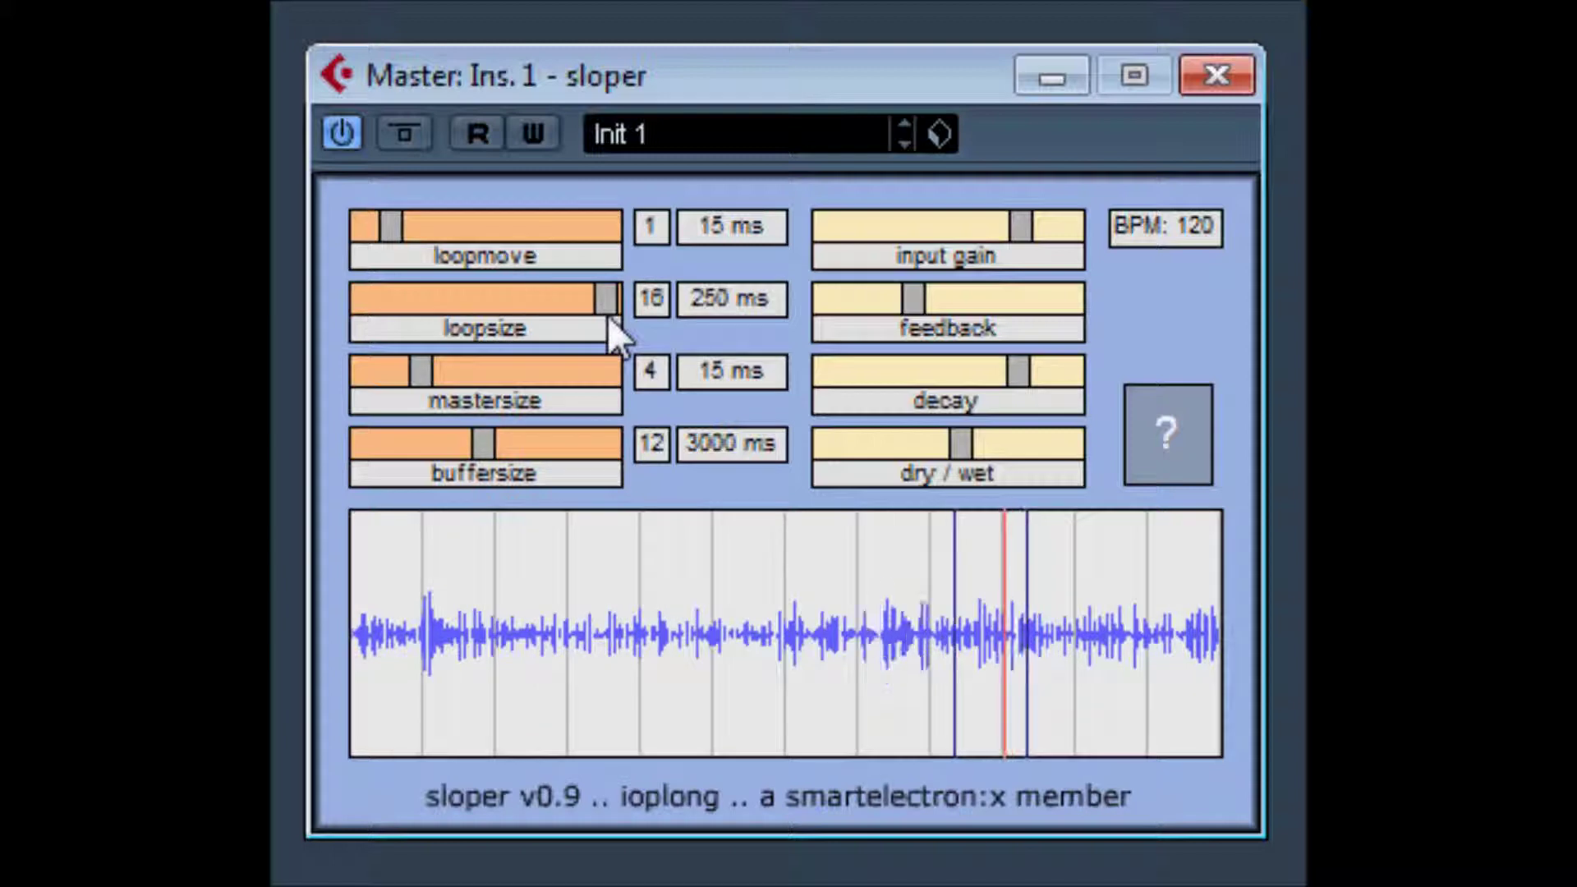
left_click_drag(446, 372, 497, 374)
left_click_drag(489, 443, 423, 450)
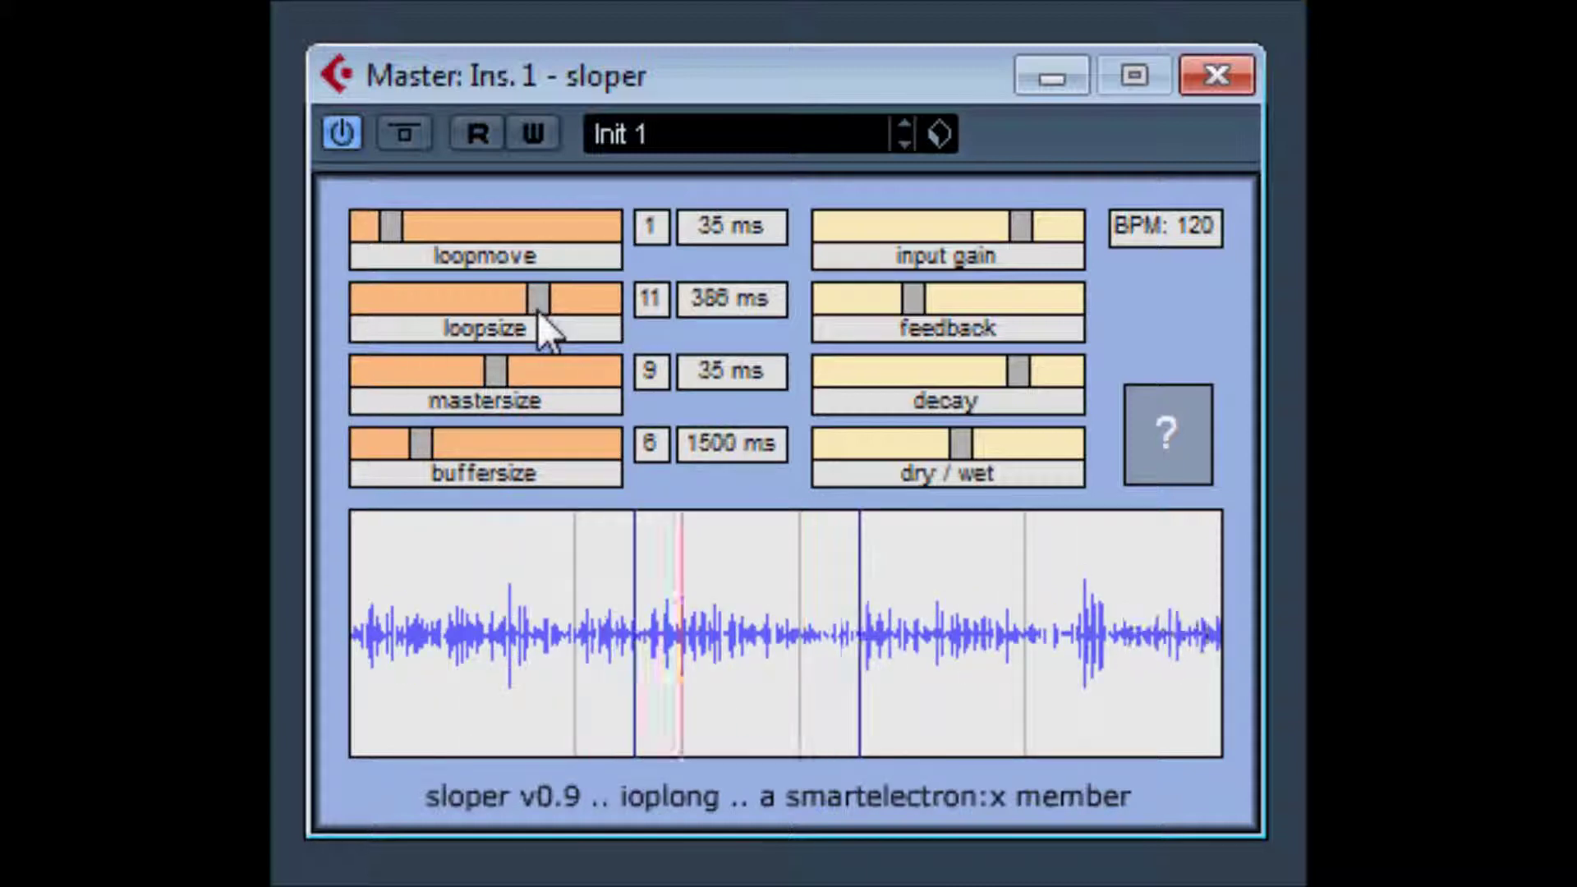
left_click_drag(538, 310, 385, 343)
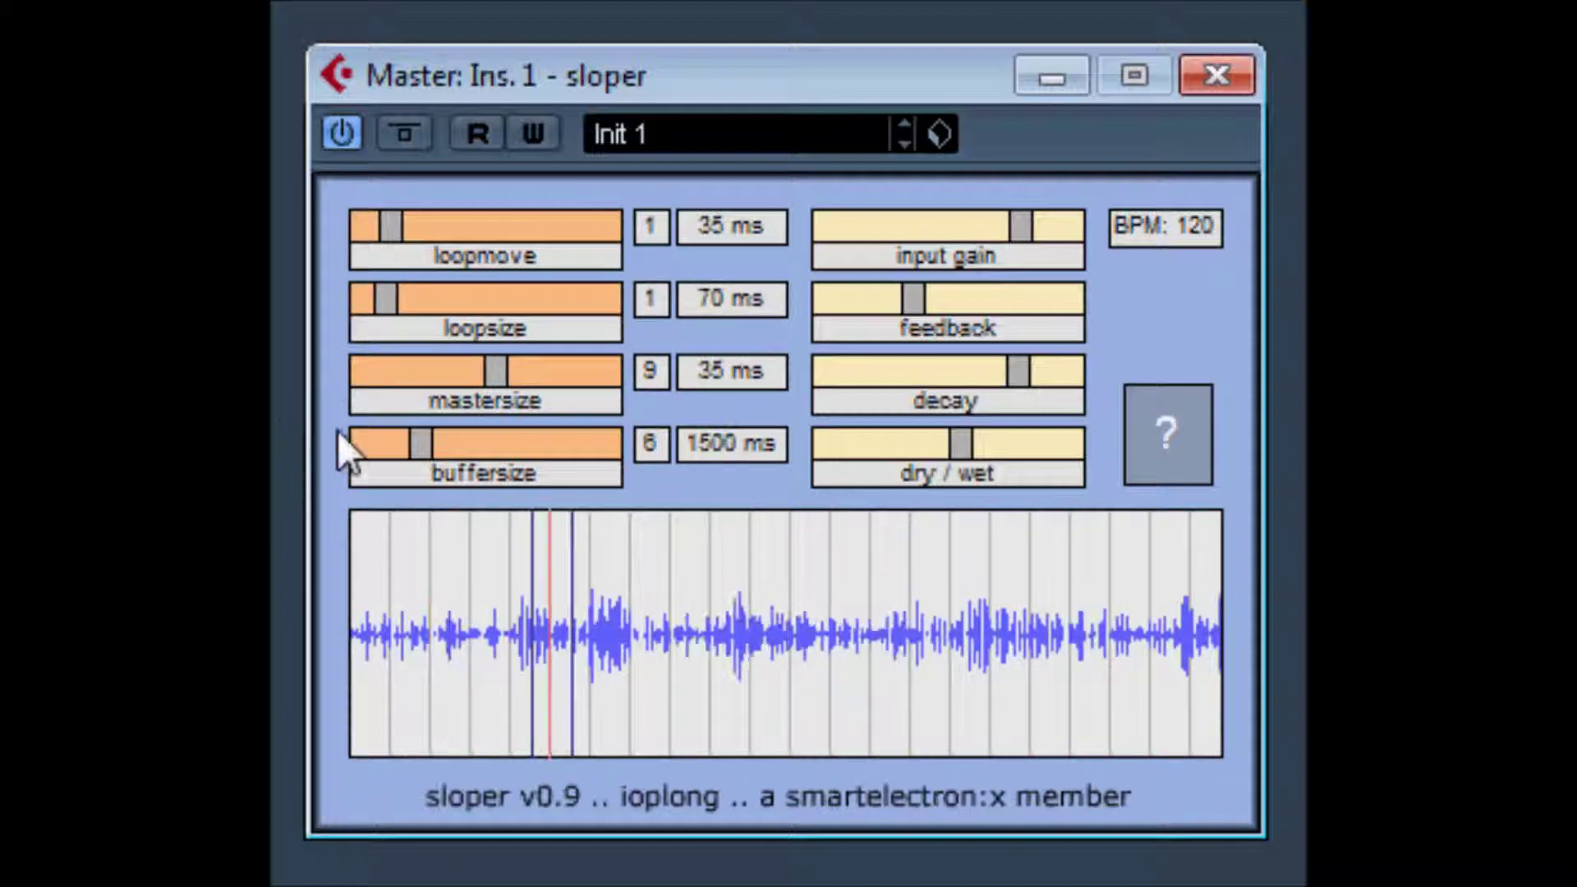
left_click_drag(496, 380, 412, 389)
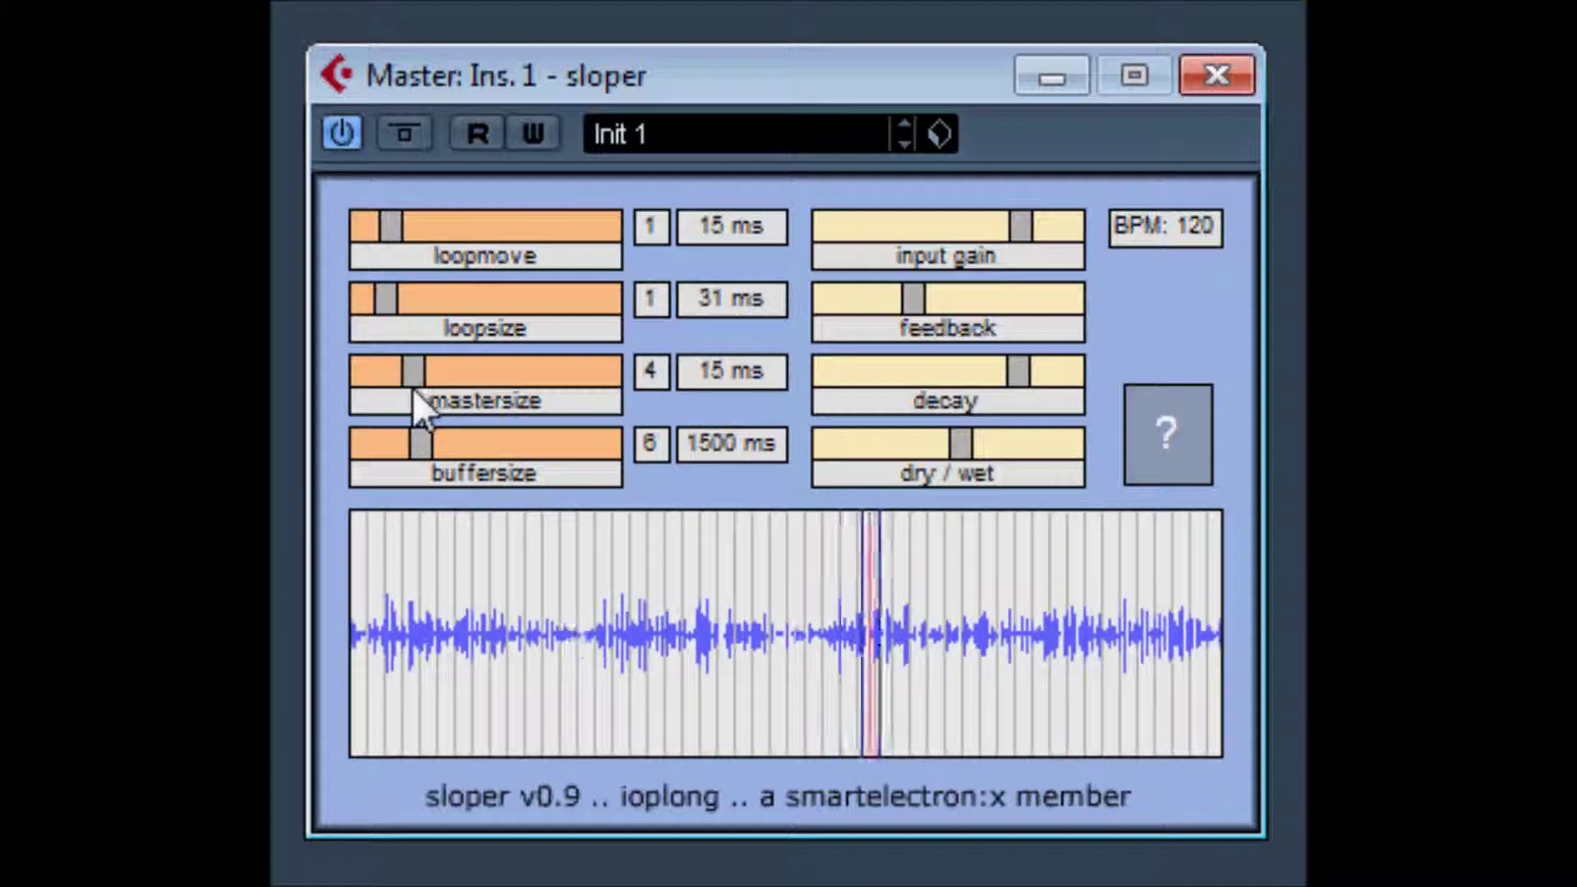
Lower buffersize to 1 and raise mastersize to 9, loopsize to 5 and loopmove to 11.
left_click_drag(424, 443, 330, 446)
left_click_drag(413, 379, 505, 385)
mouse_move(413, 311)
left_mouse_down()
mouse_move(474, 312)
mouse_move(443, 313)
left_mouse_up()
left_click_drag(392, 227, 540, 240)
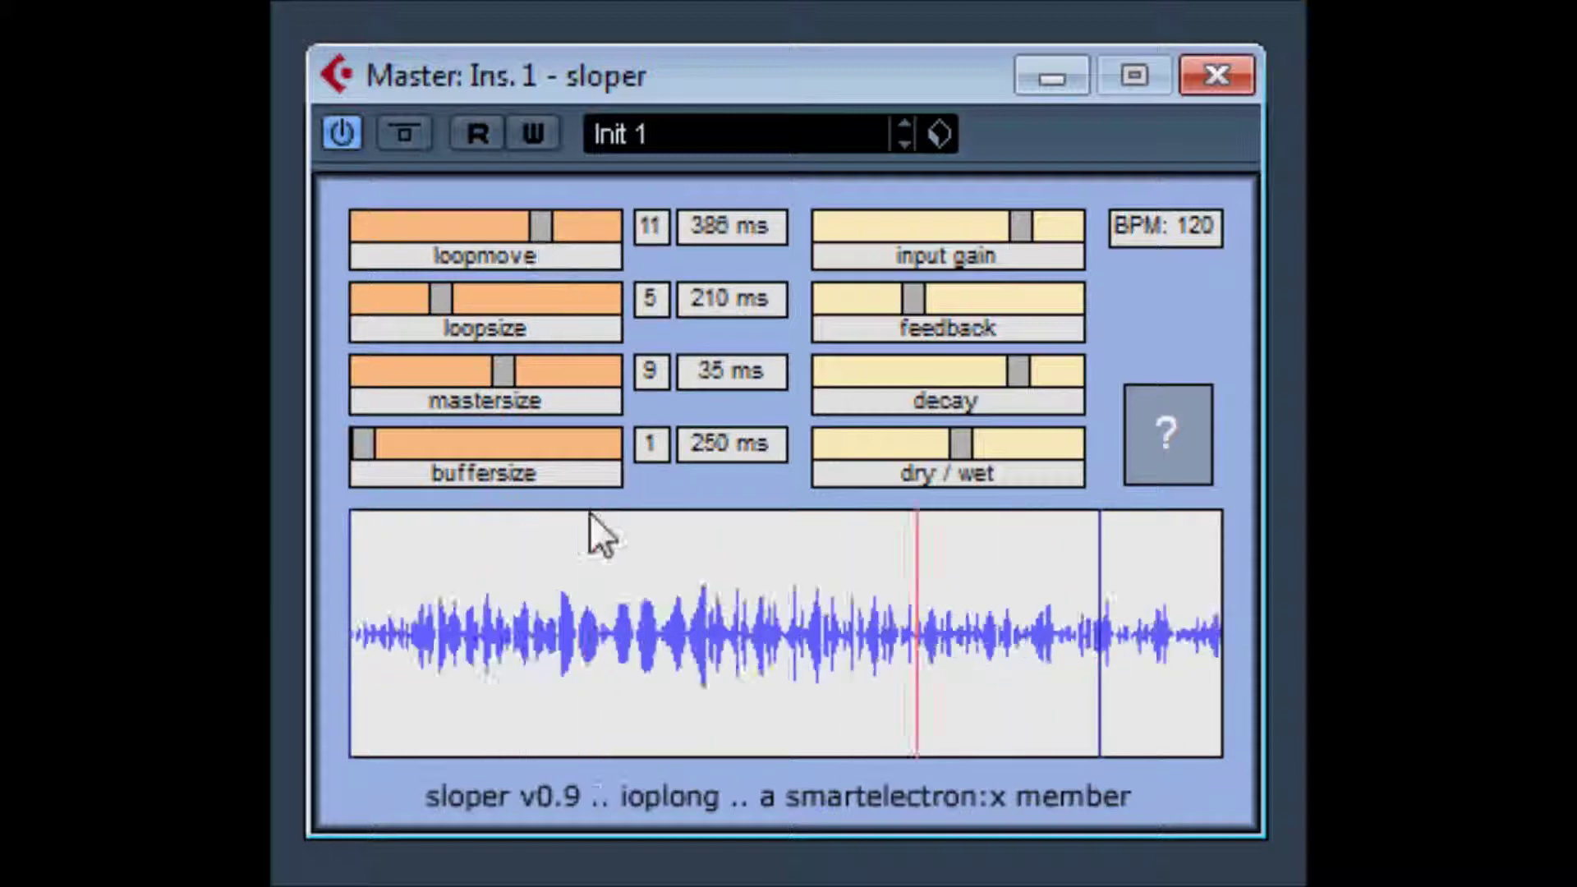
Sweep dry/wet from fully dry to fully wet, lower decay to nearly 10%, and raise feedback to about three quarters and input gain slightly.
left_click_drag(968, 461, 812, 465)
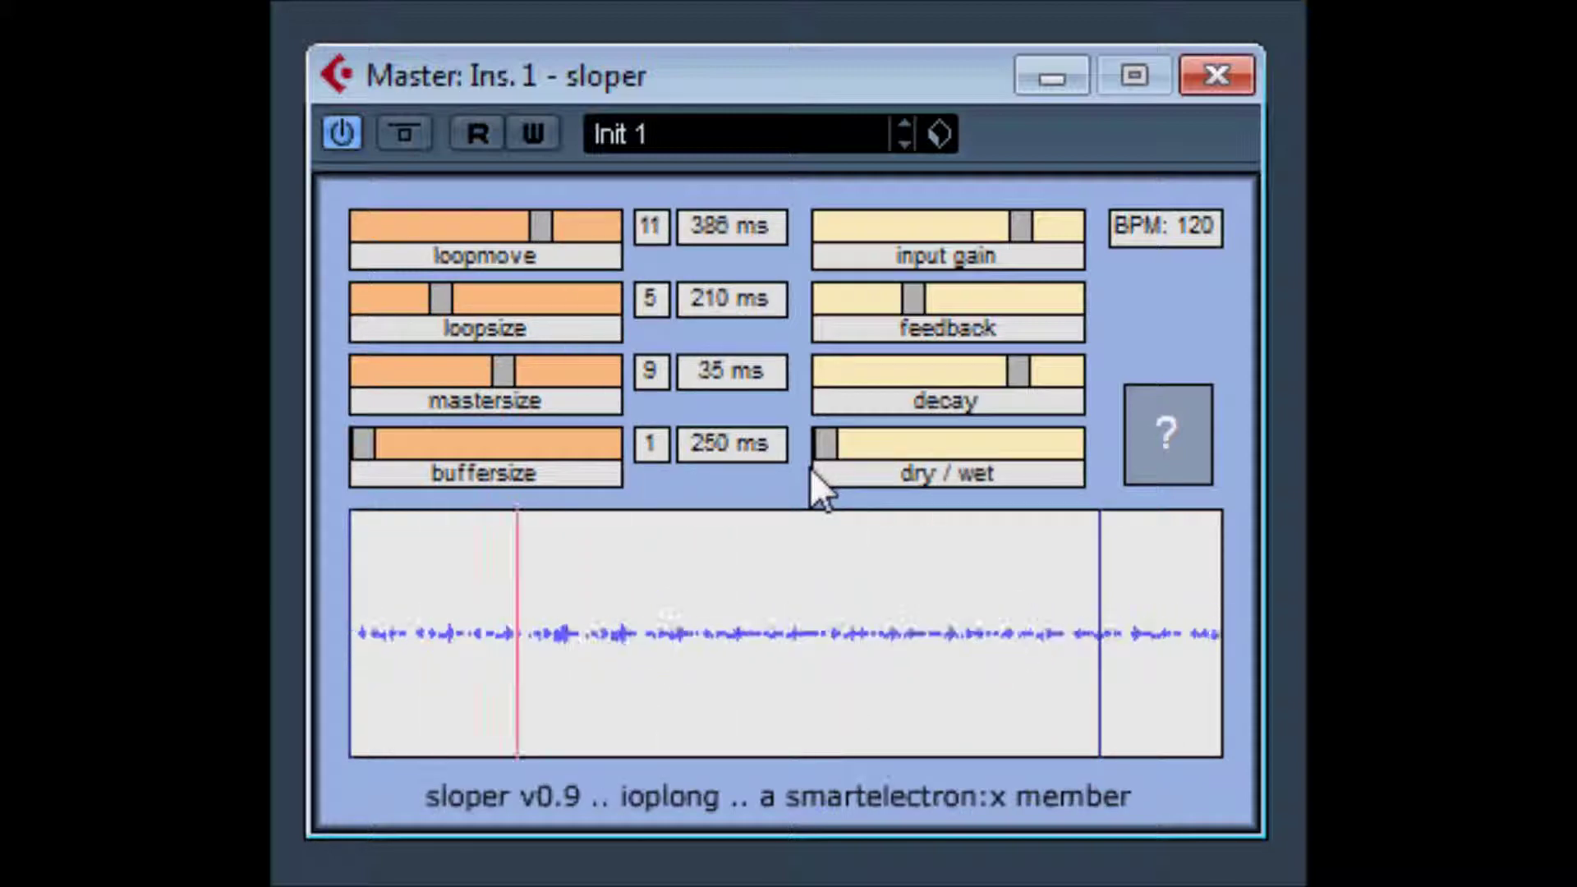
left_click_drag(810, 467, 1085, 443)
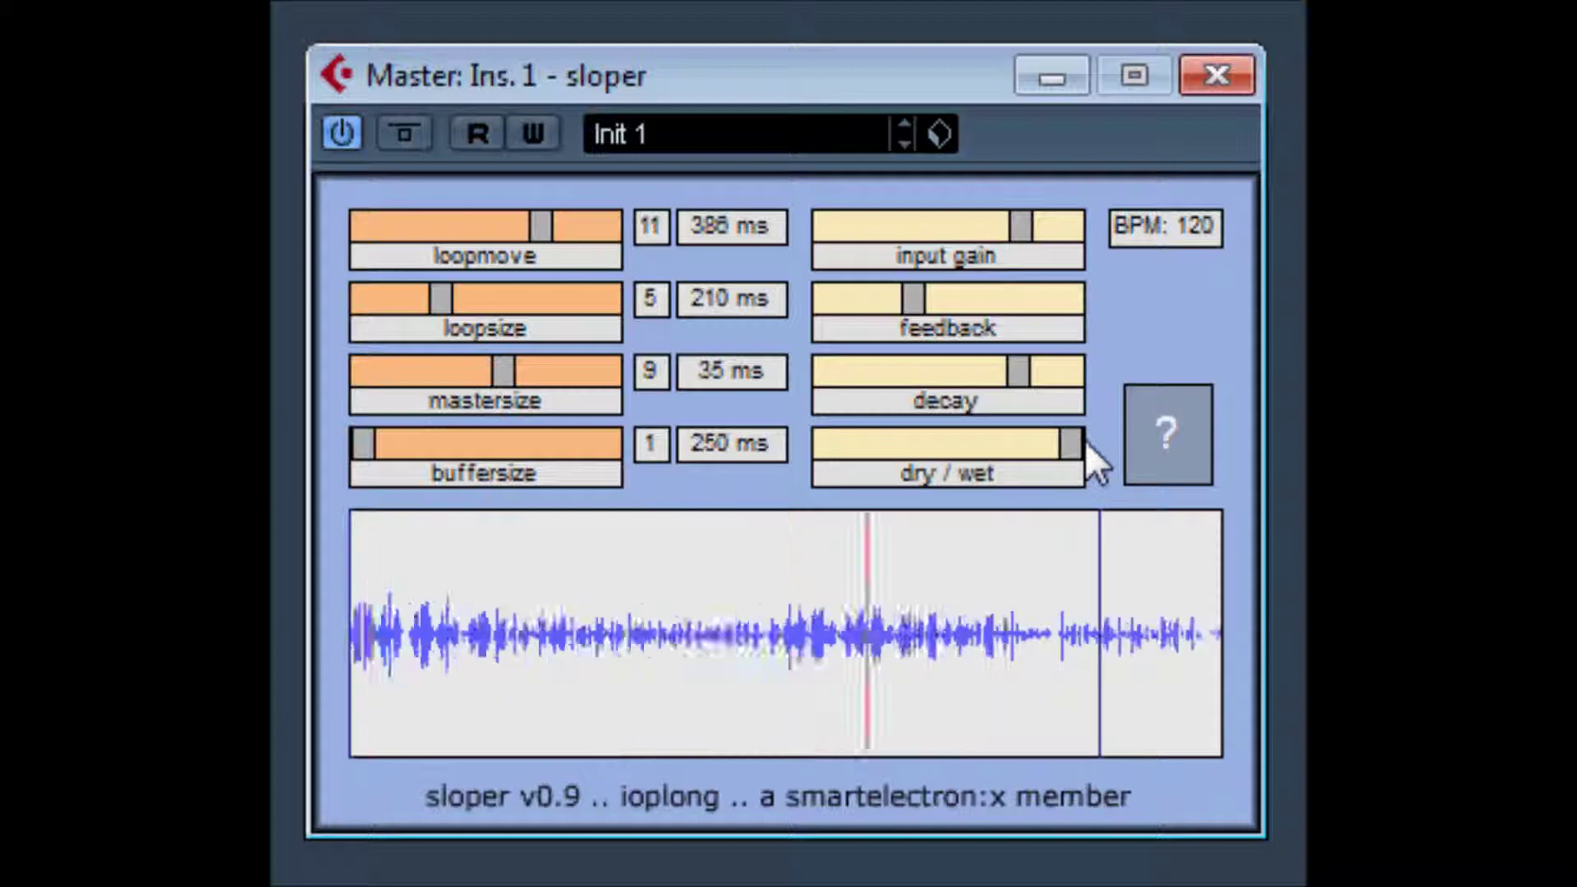
left_click_drag(995, 370, 887, 375)
left_click_drag(911, 299, 1019, 300)
left_click_drag(1014, 215, 1041, 216)
left_click_drag(925, 362, 847, 381)
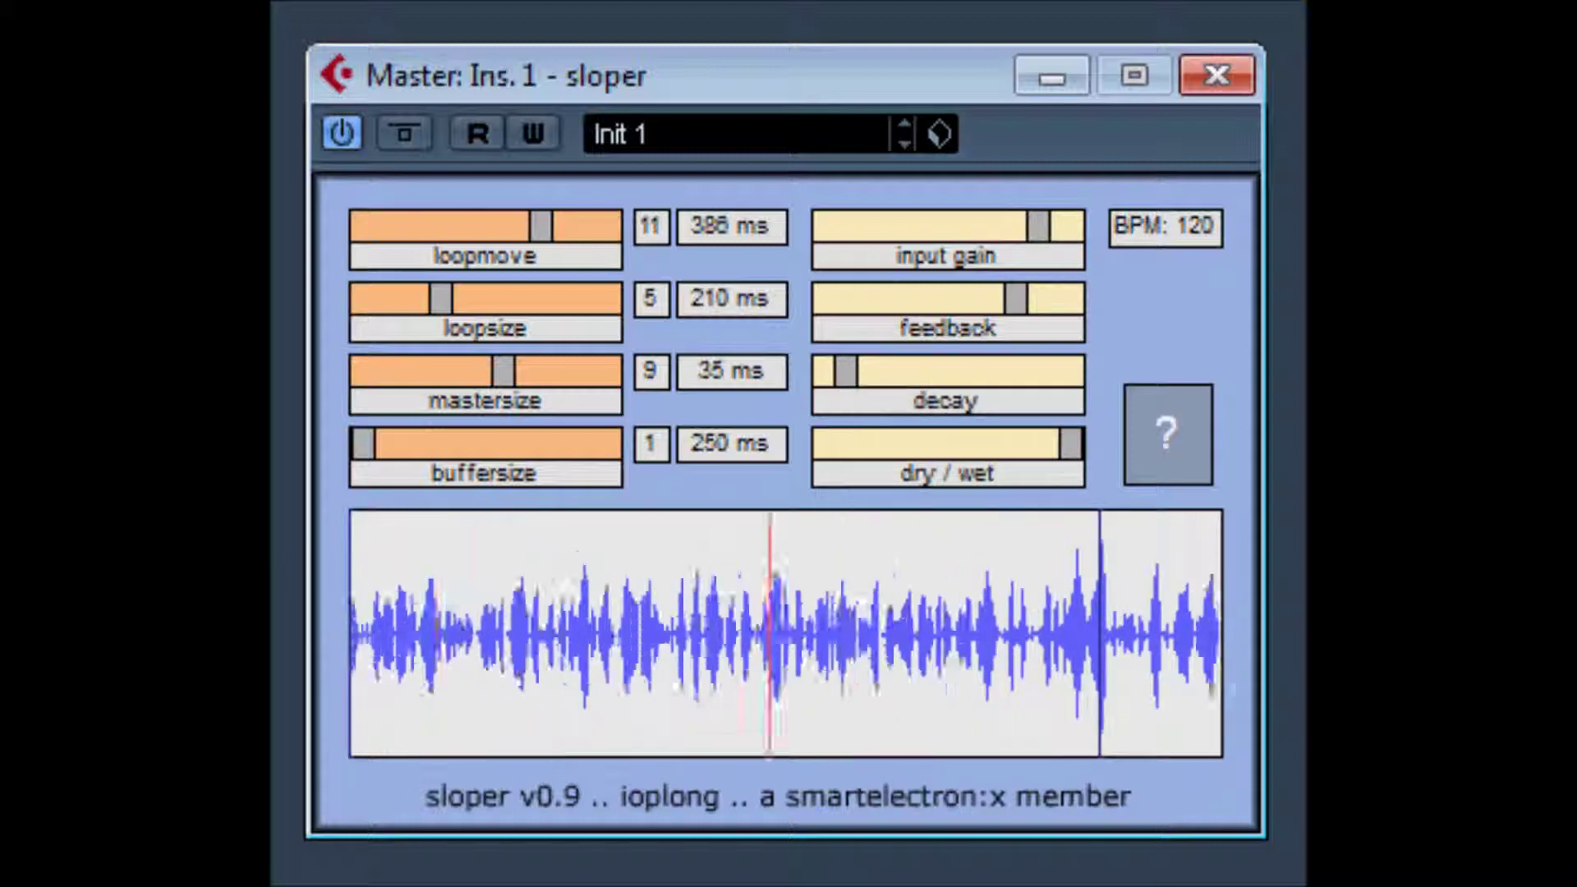
Reduce loopmove and loopsize to 0 and mastersize to 1, and bring dry/wet back to about the midpoint.
left_click_drag(526, 238, 360, 243)
left_click_drag(440, 299, 339, 322)
left_click_drag(503, 372, 354, 375)
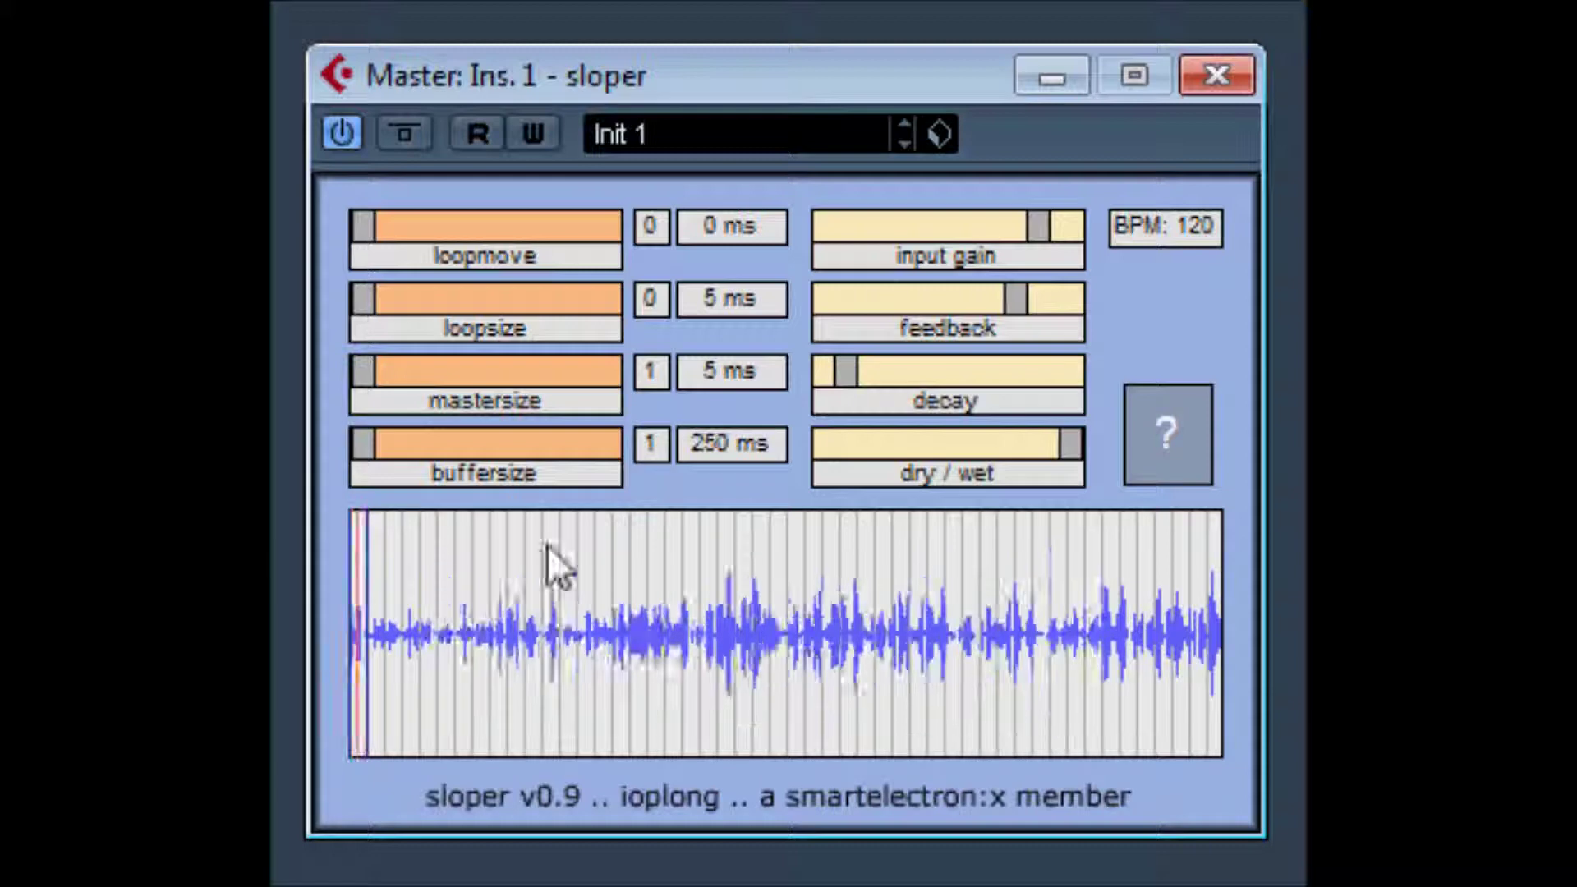
left_click_drag(1060, 455, 946, 461)
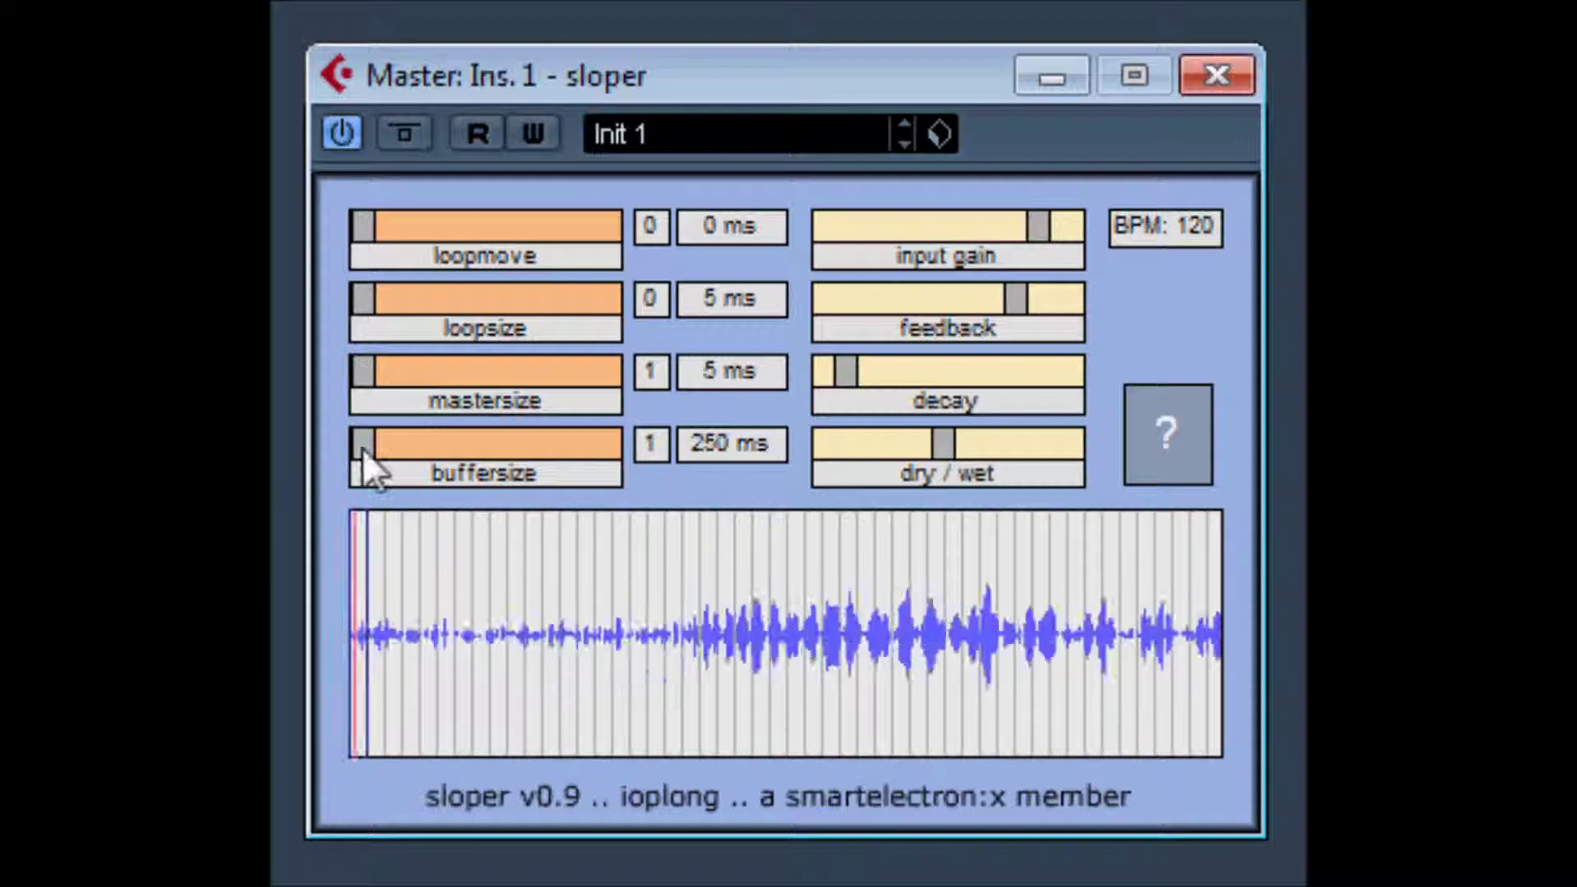
Raise loopsize to 8, reduce it to 4, and set buffersize to 6 while keeping mastersize at 1.
left_click_drag(362, 301, 485, 304)
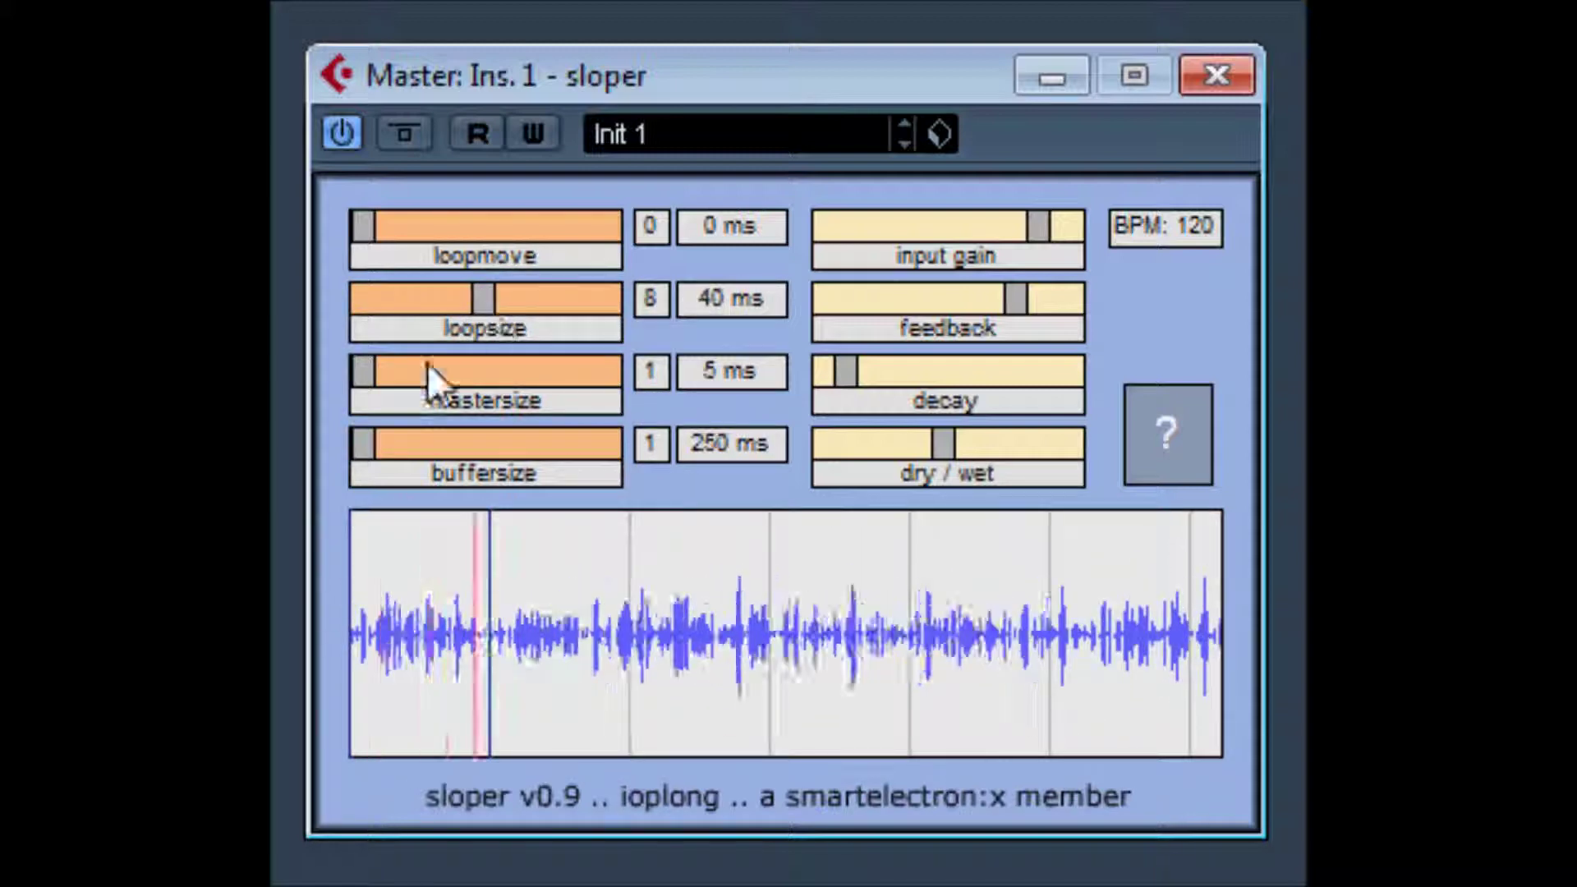
left_click_drag(483, 299, 425, 299)
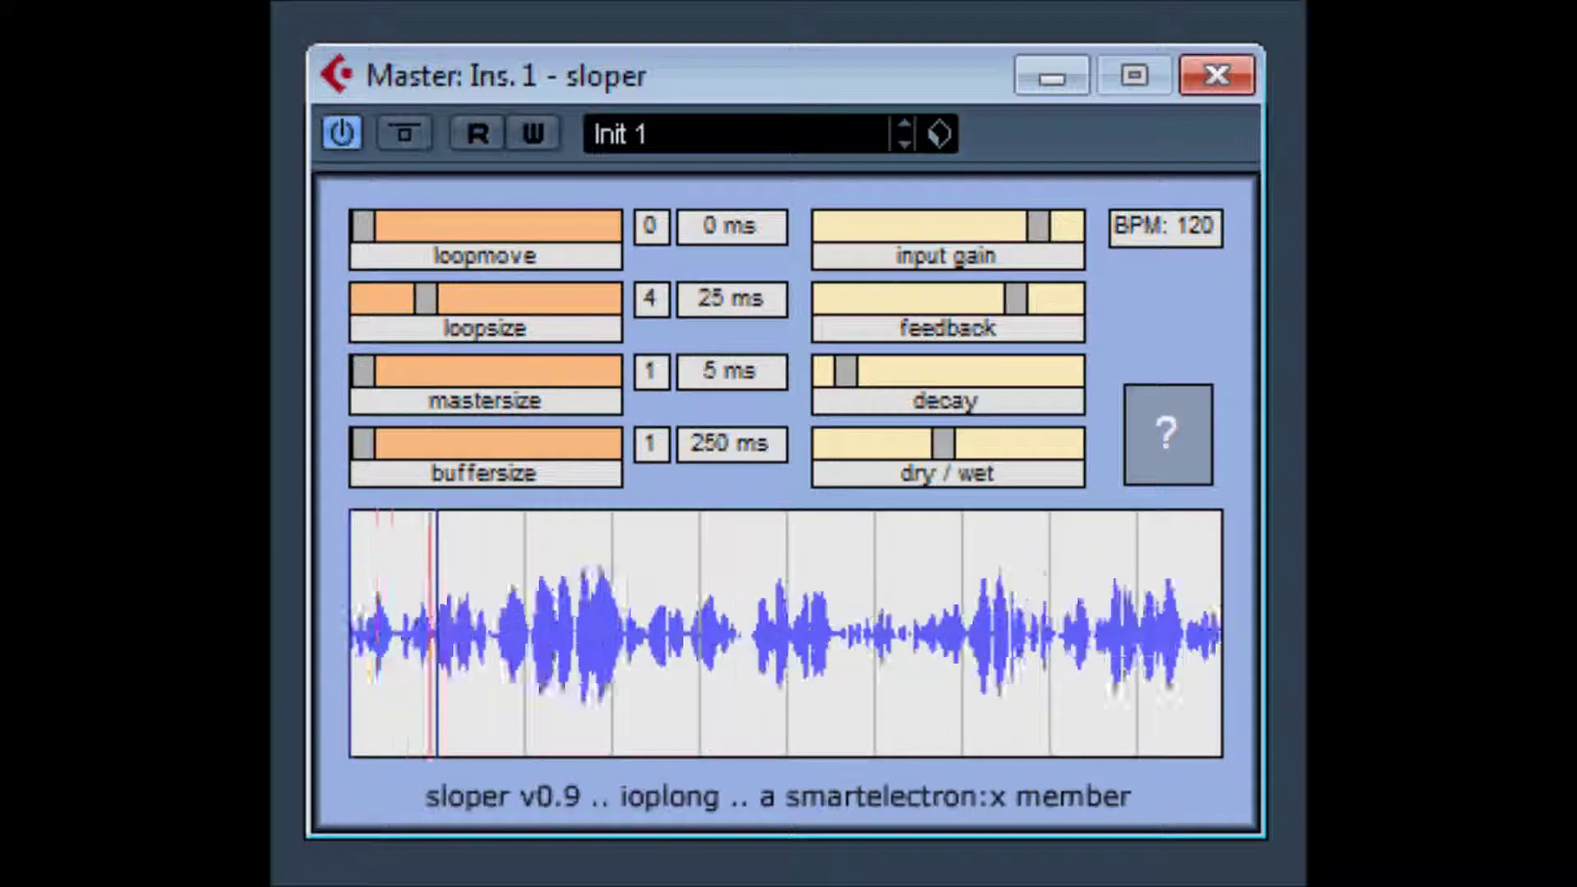
left_click(371, 377)
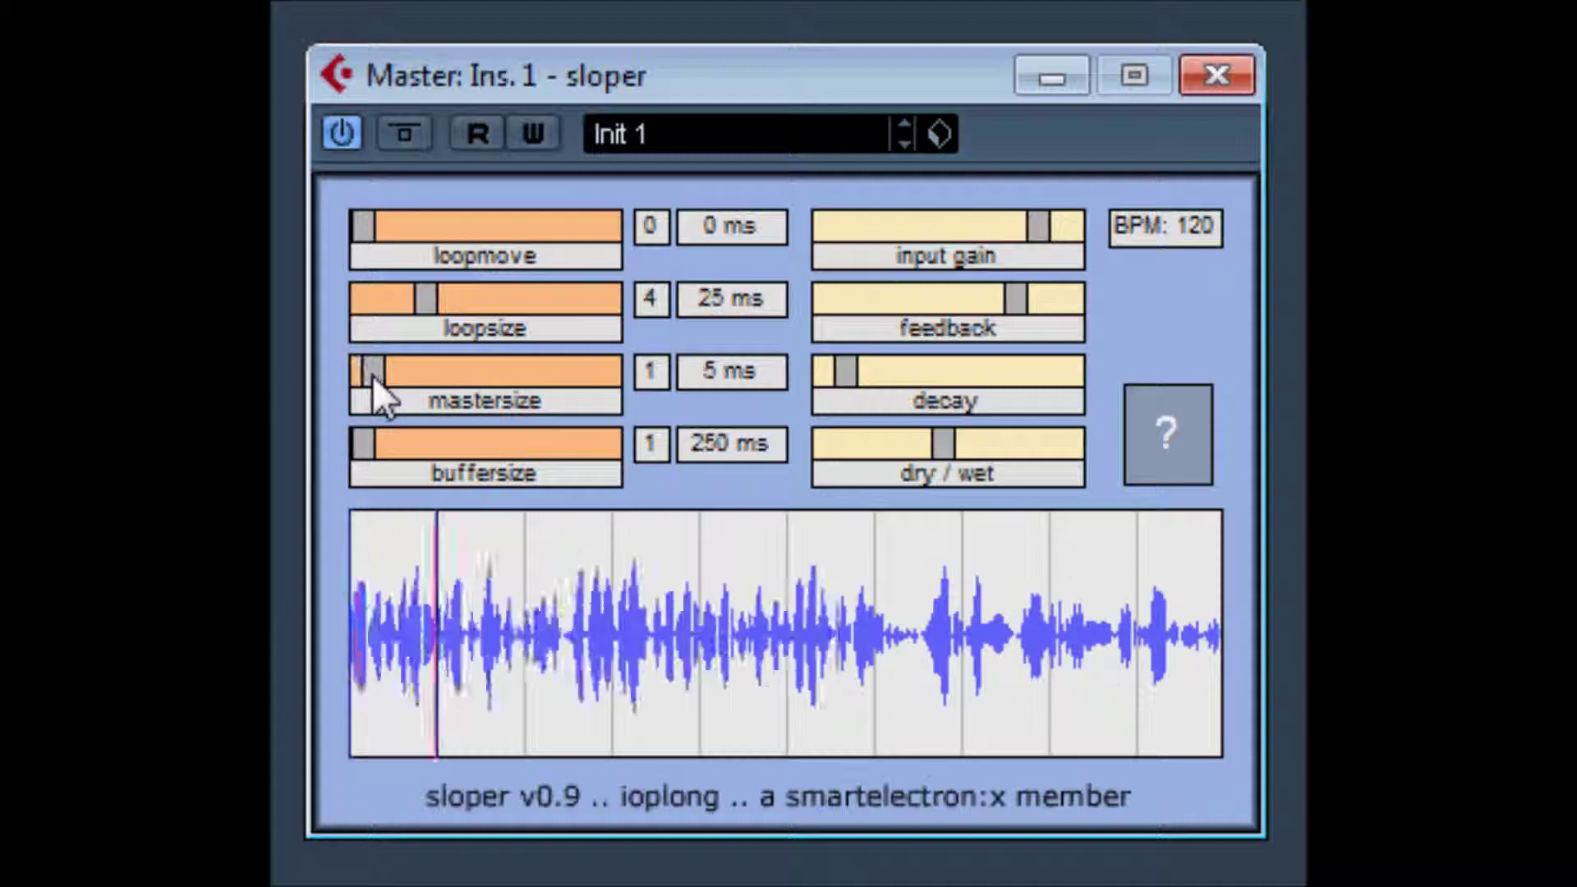
left_click_drag(375, 443, 418, 442)
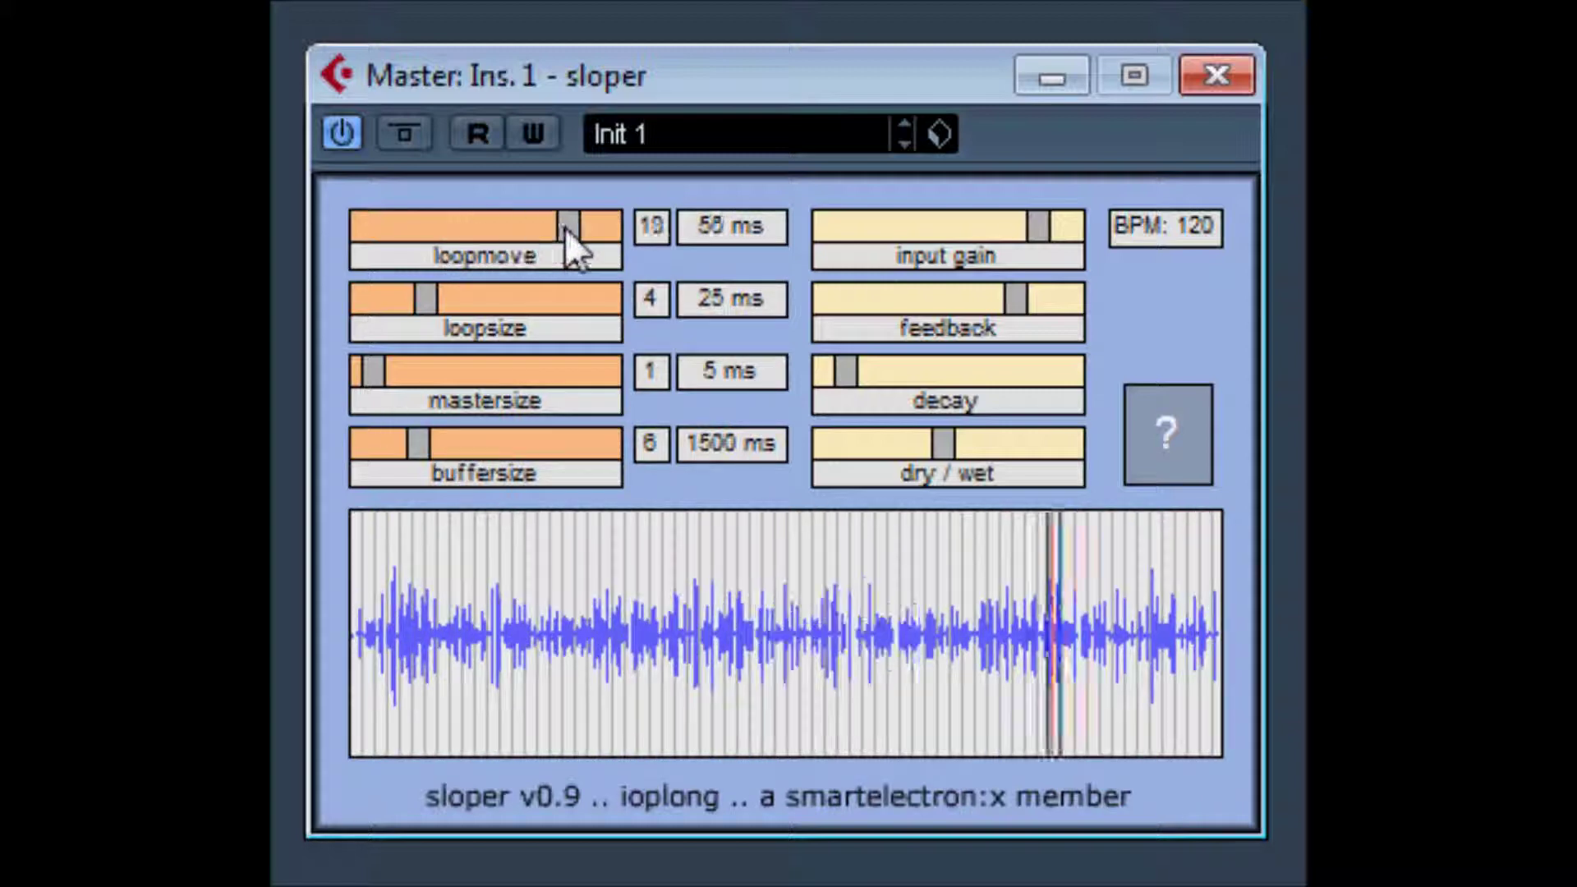
Set loopmove to 1, loopsize to 13, mastersize to 2 and buffersize to 14.
left_click_drag(614, 246, 560, 301)
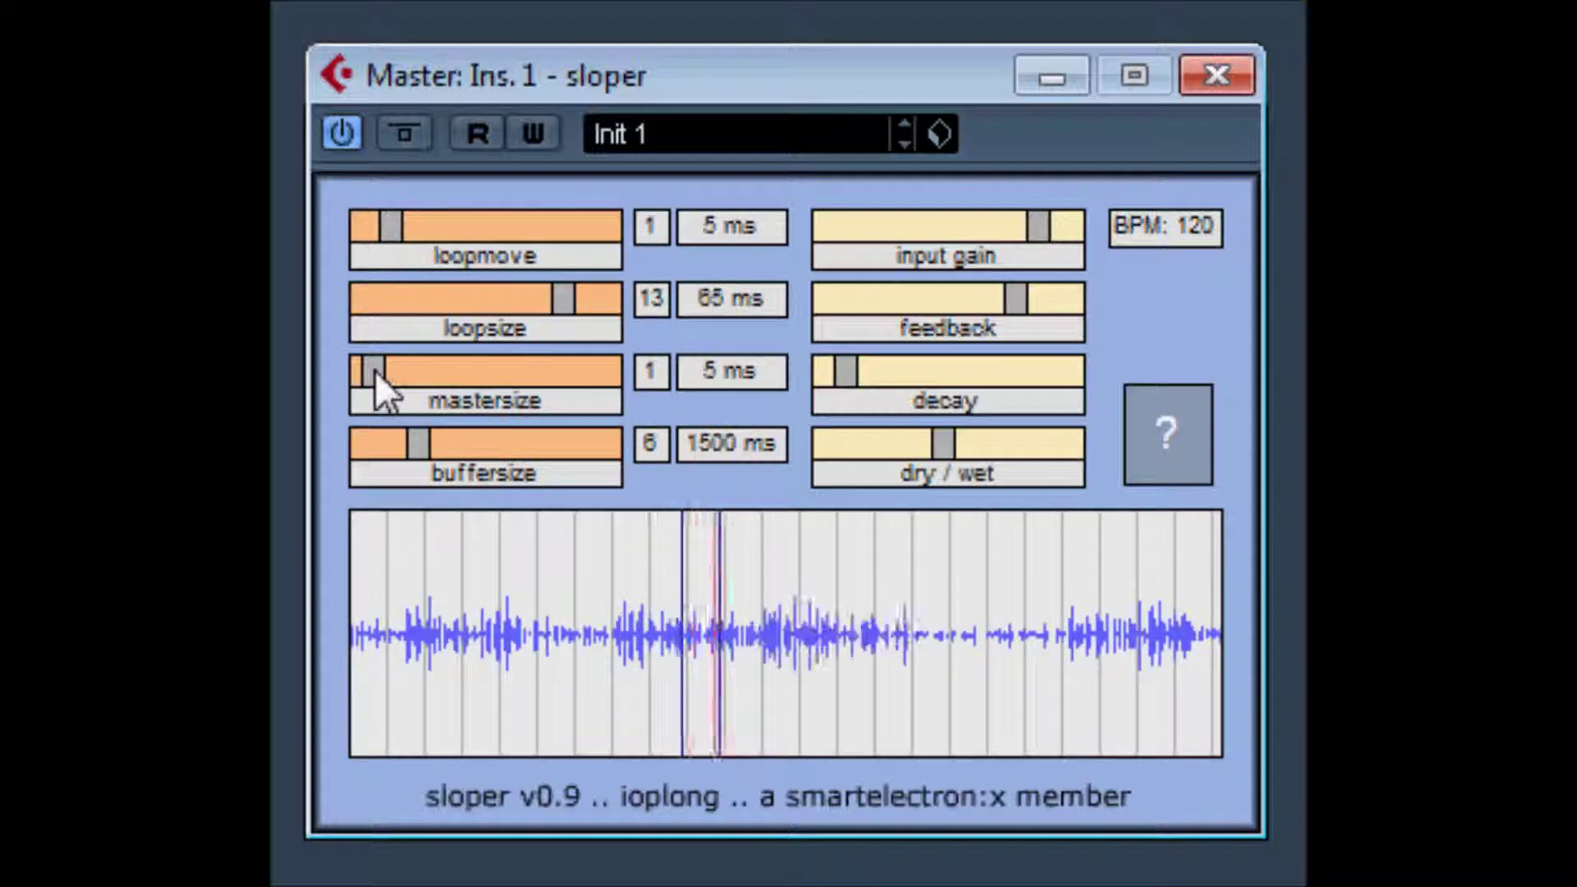
left_click_drag(374, 372, 390, 370)
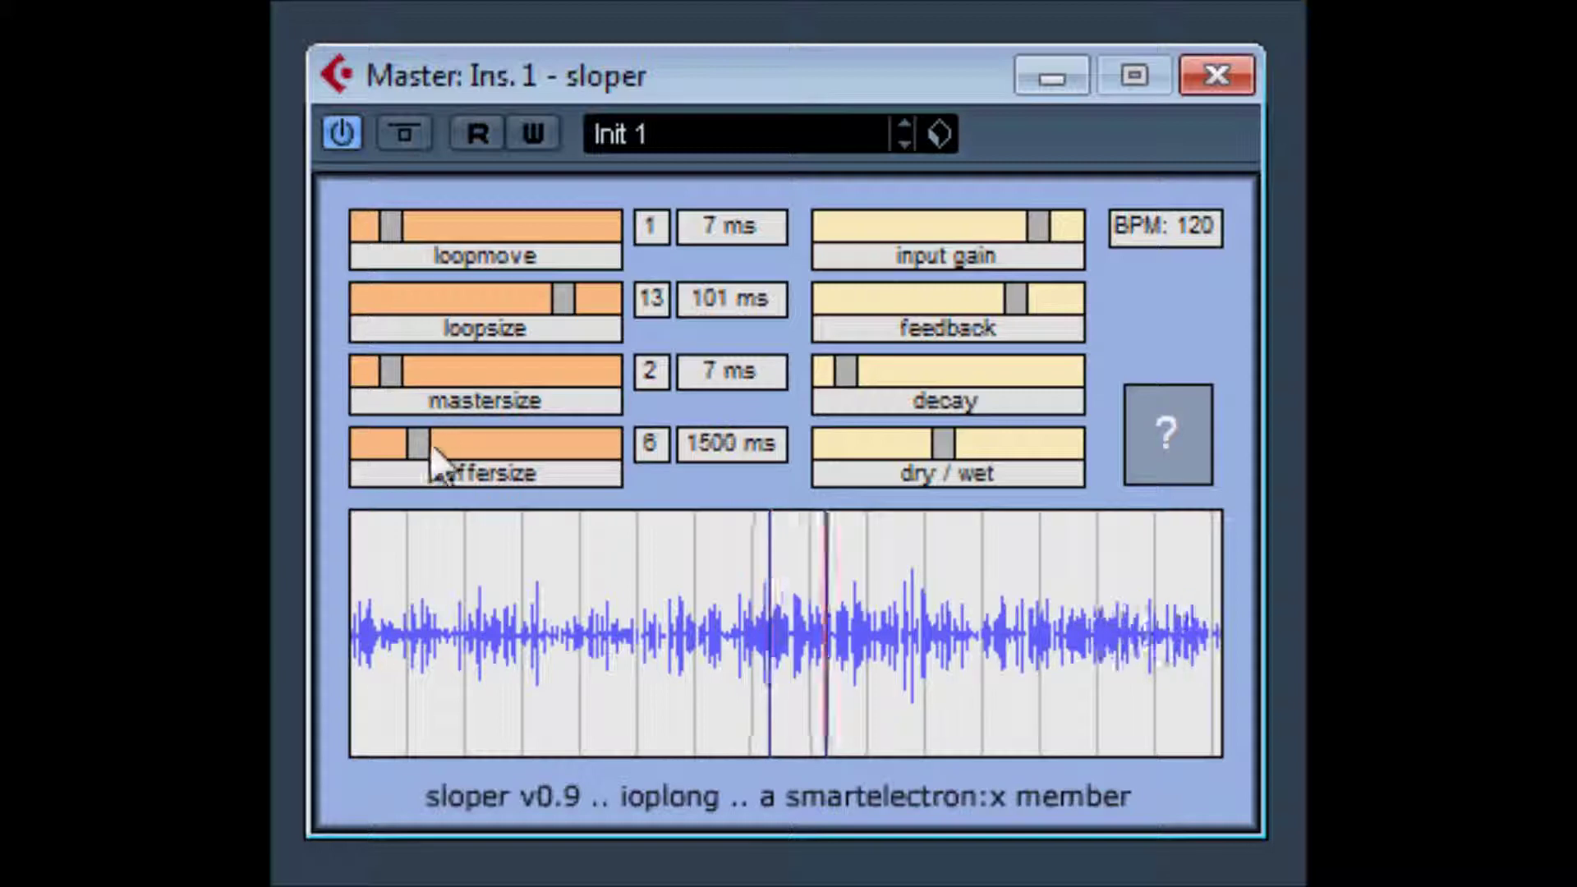
left_click_drag(429, 444, 504, 447)
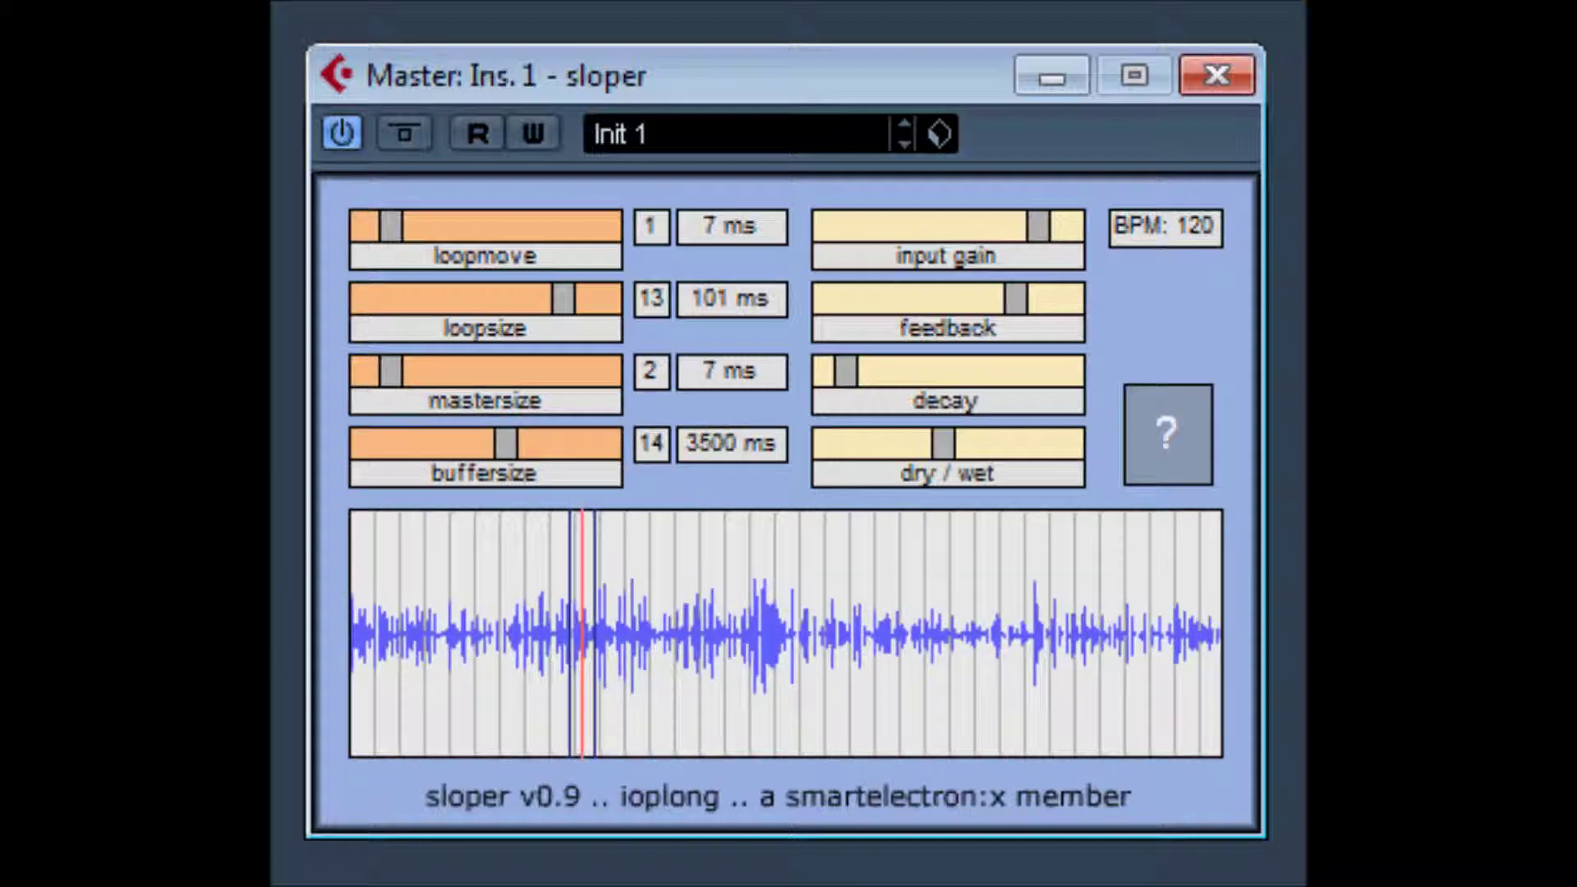
Raise mastersize to 15, set loopsize to 7 and loopmove to 4, and lower buffersize to 4.
left_click_drag(391, 375, 591, 385)
left_click_drag(573, 304, 472, 309)
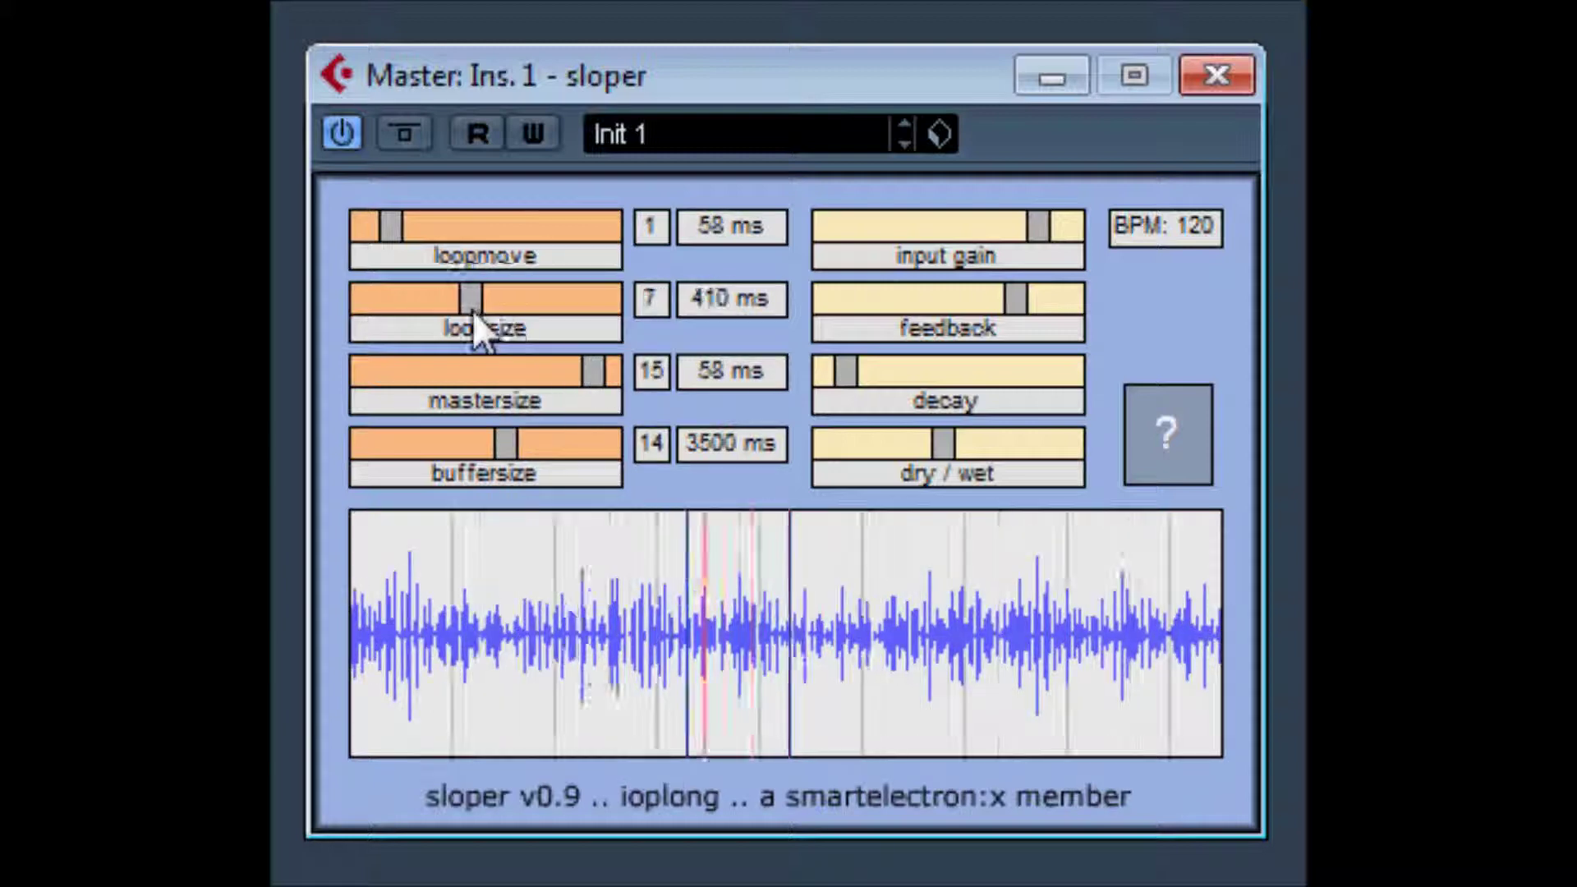
left_click_drag(427, 235, 413, 225)
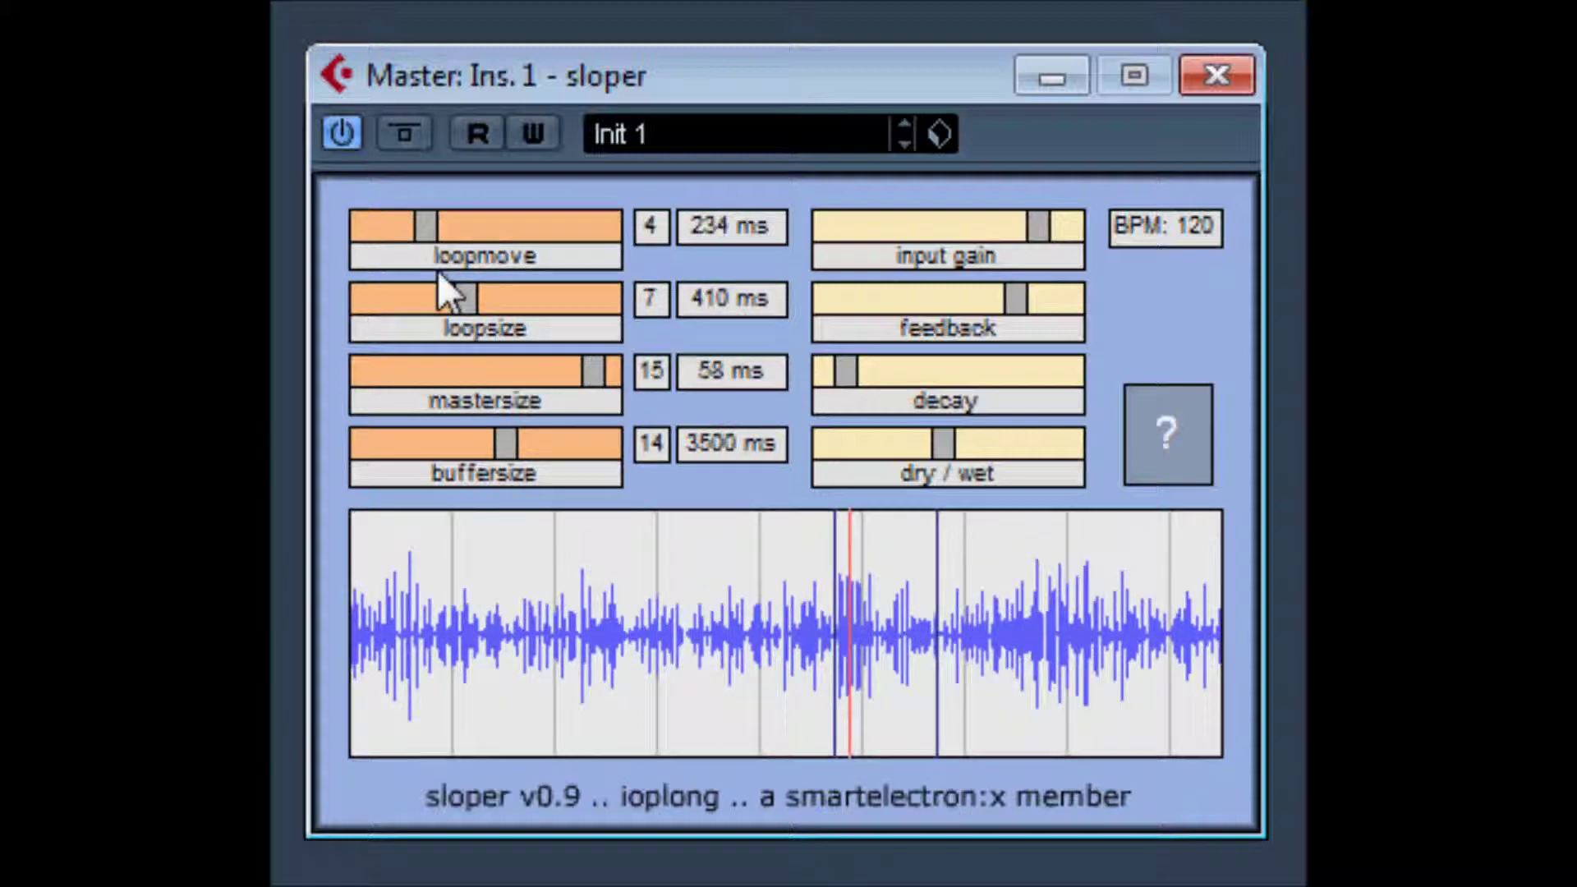
left_click_drag(507, 455, 403, 447)
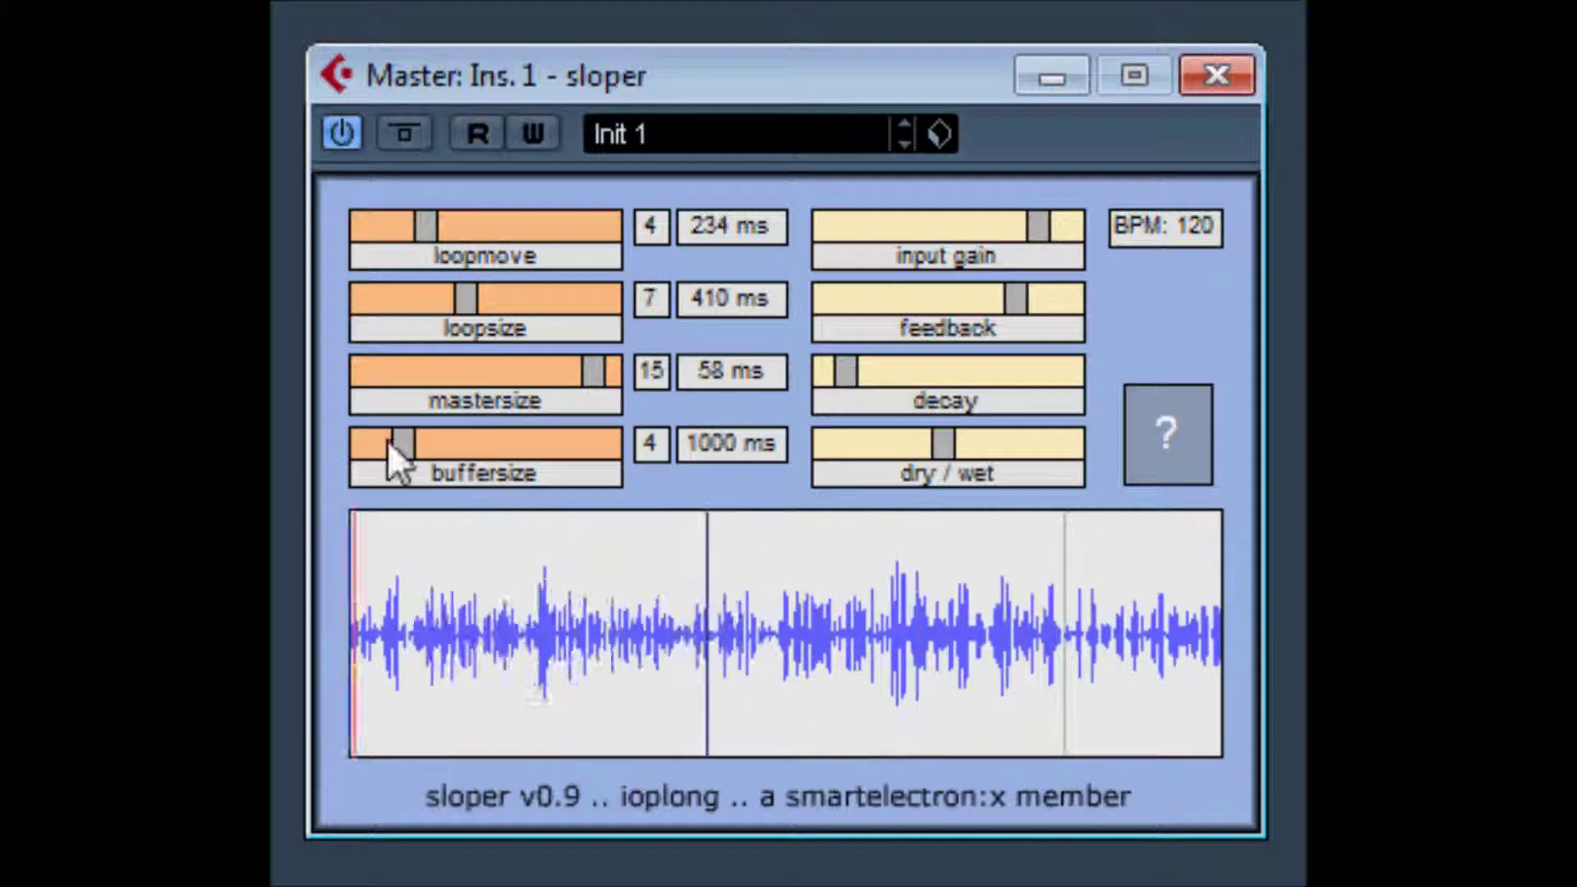
Lower feedback to about 10%, raise decay to just over 80%, and set dry/wet to about two thirds wet.
left_click_drag(882, 314, 877, 315)
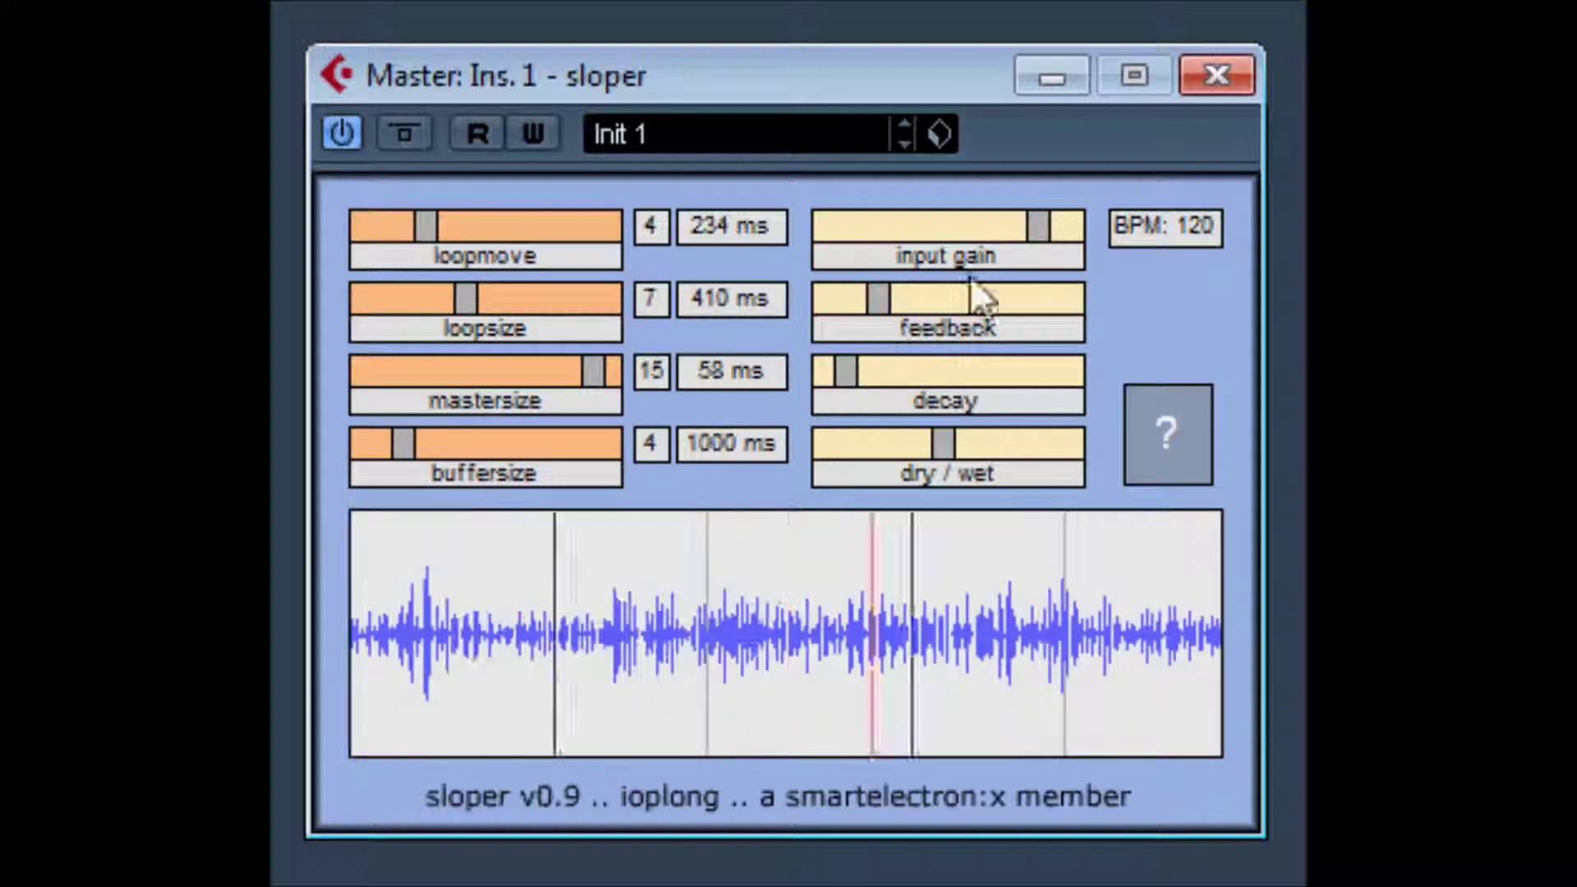
left_click_drag(975, 447, 1041, 447)
left_click_drag(880, 312, 850, 310)
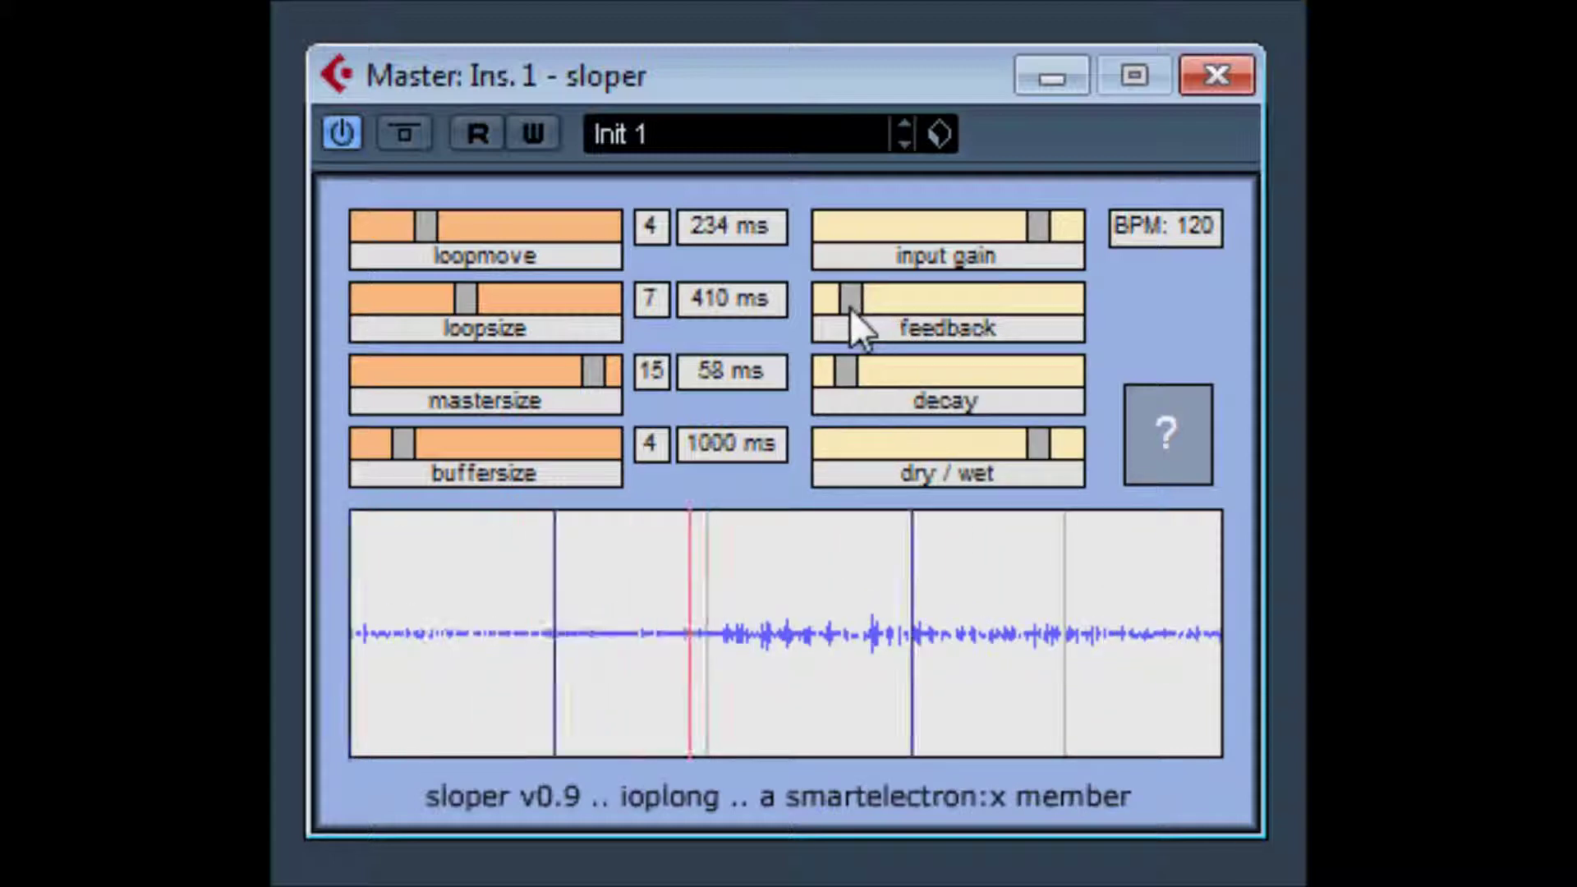
left_click_drag(852, 365, 900, 373)
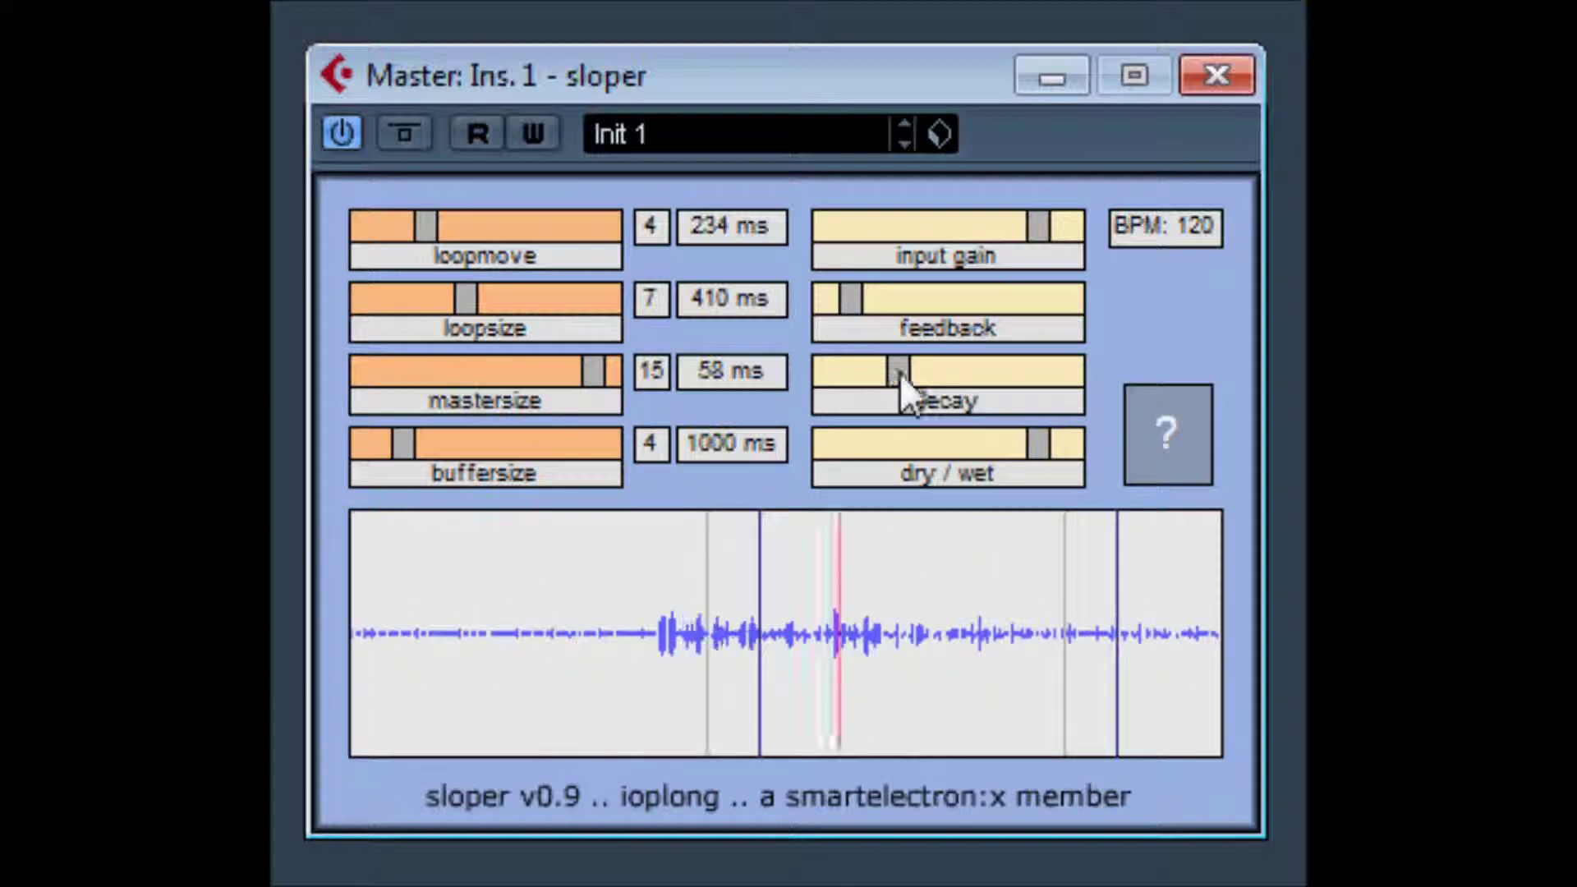
left_click_drag(1064, 392, 988, 443)
Set mastersize to 7, loopsize to its maximum of 16, loopmove to 11 and buffersize to 17.
left_click_drag(591, 370, 467, 376)
left_click_drag(459, 306, 608, 318)
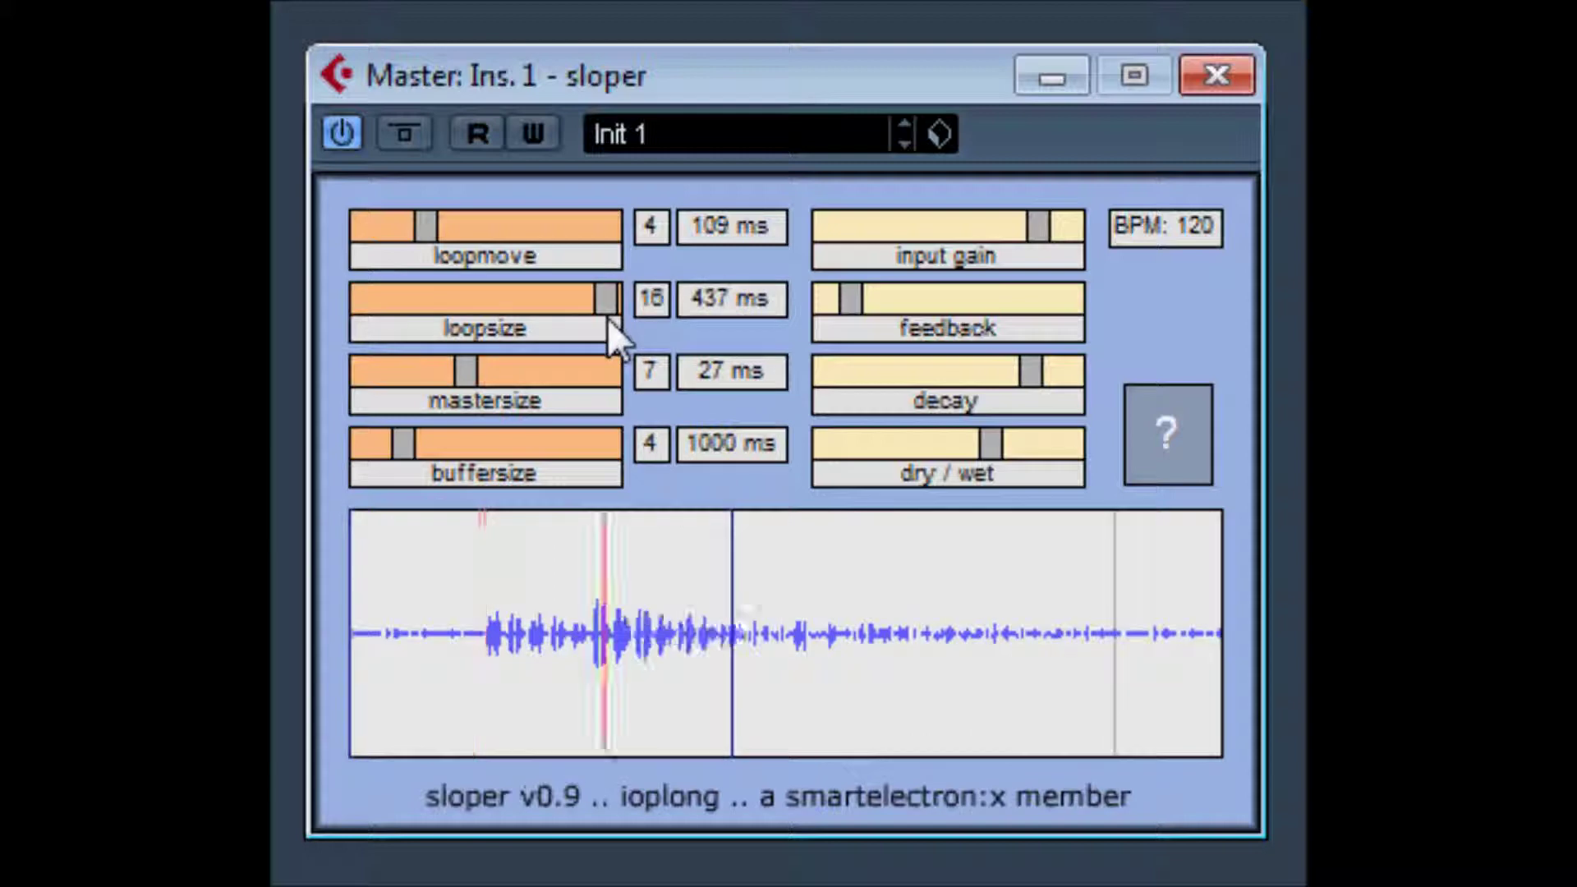
left_click_drag(433, 238, 523, 265)
left_click_drag(402, 468, 540, 467)
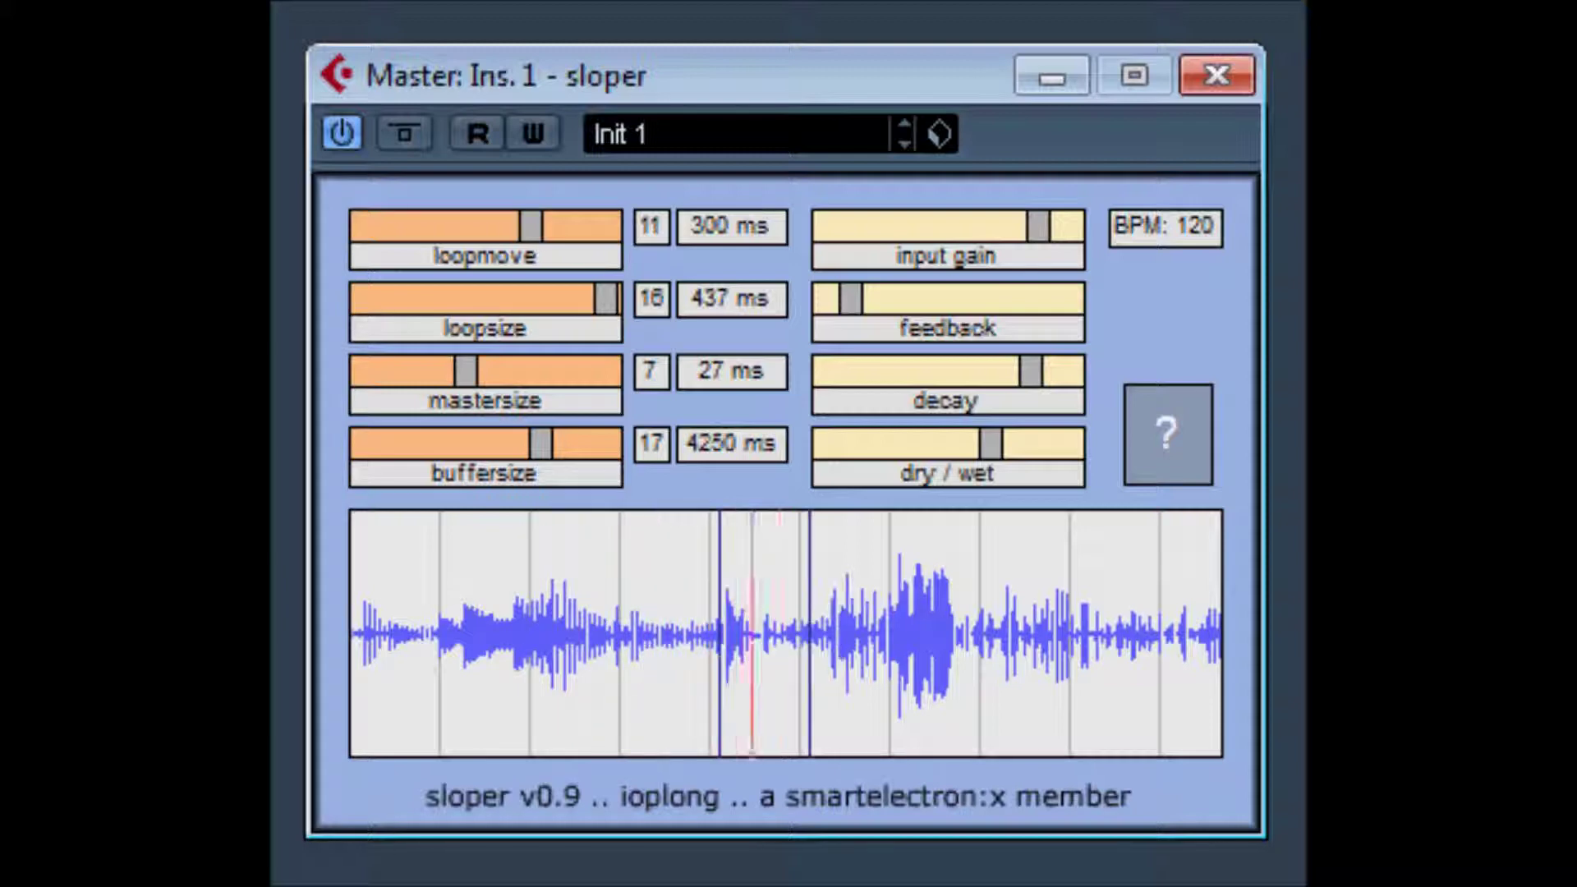
Make dry/wet fully wet, raise feedback to about two thirds, and lower decay to about one third.
left_click_drag(990, 444, 1078, 469)
left_click_drag(853, 301, 984, 317)
left_click_drag(1024, 372, 907, 368)
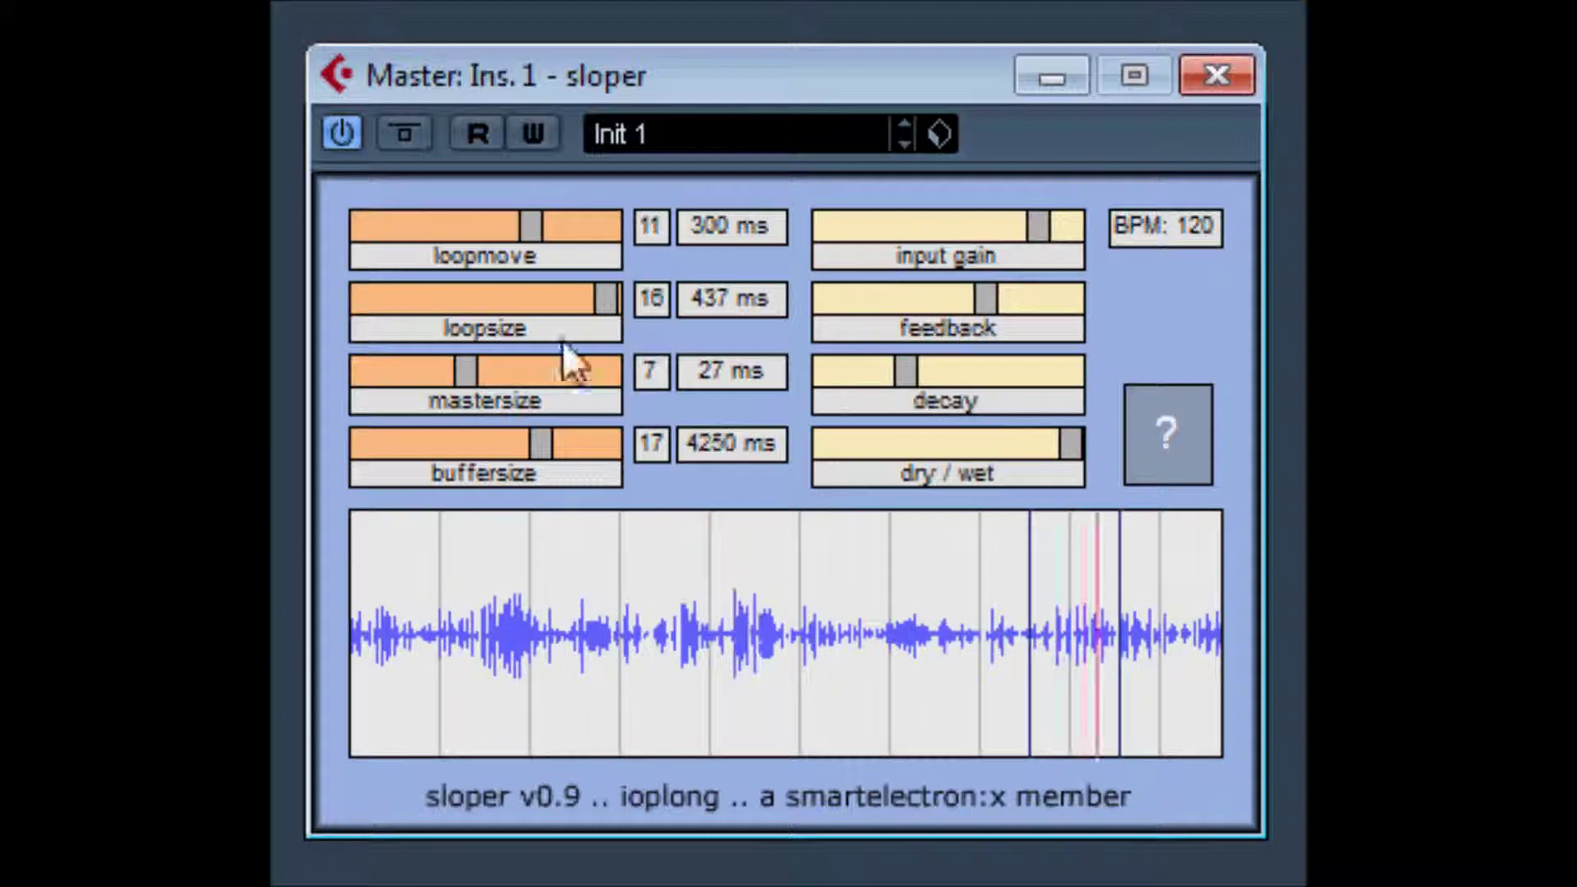
Raise loopmove and mastersize to their maximum of 16 and lower loopsize to 11.
left_click_drag(532, 239, 689, 251)
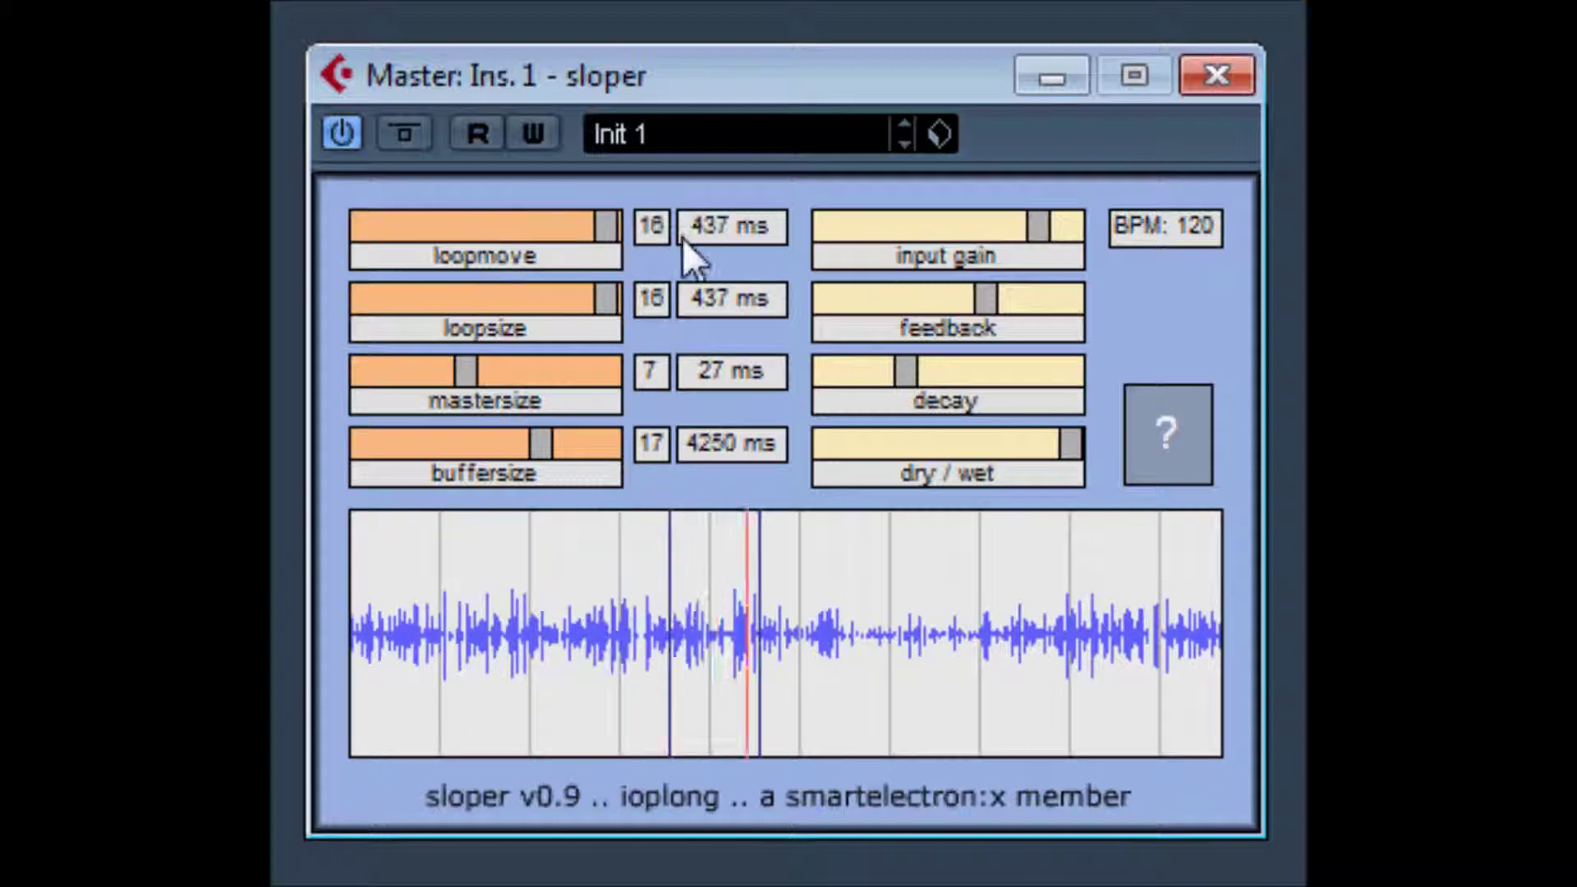
left_click_drag(607, 296, 540, 297)
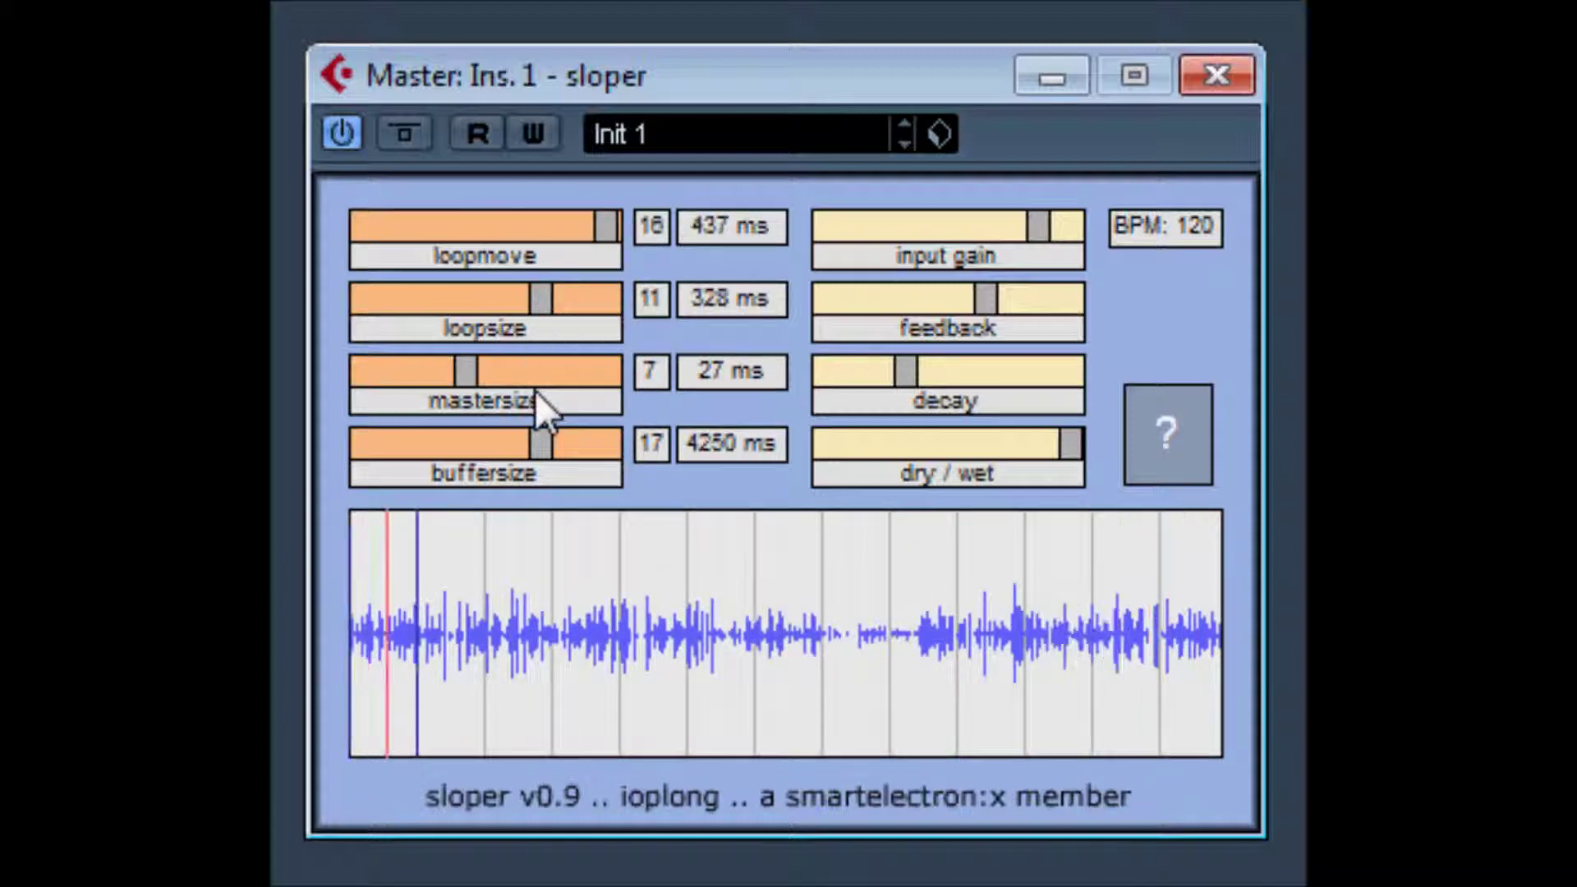
left_click_drag(466, 370, 790, 395)
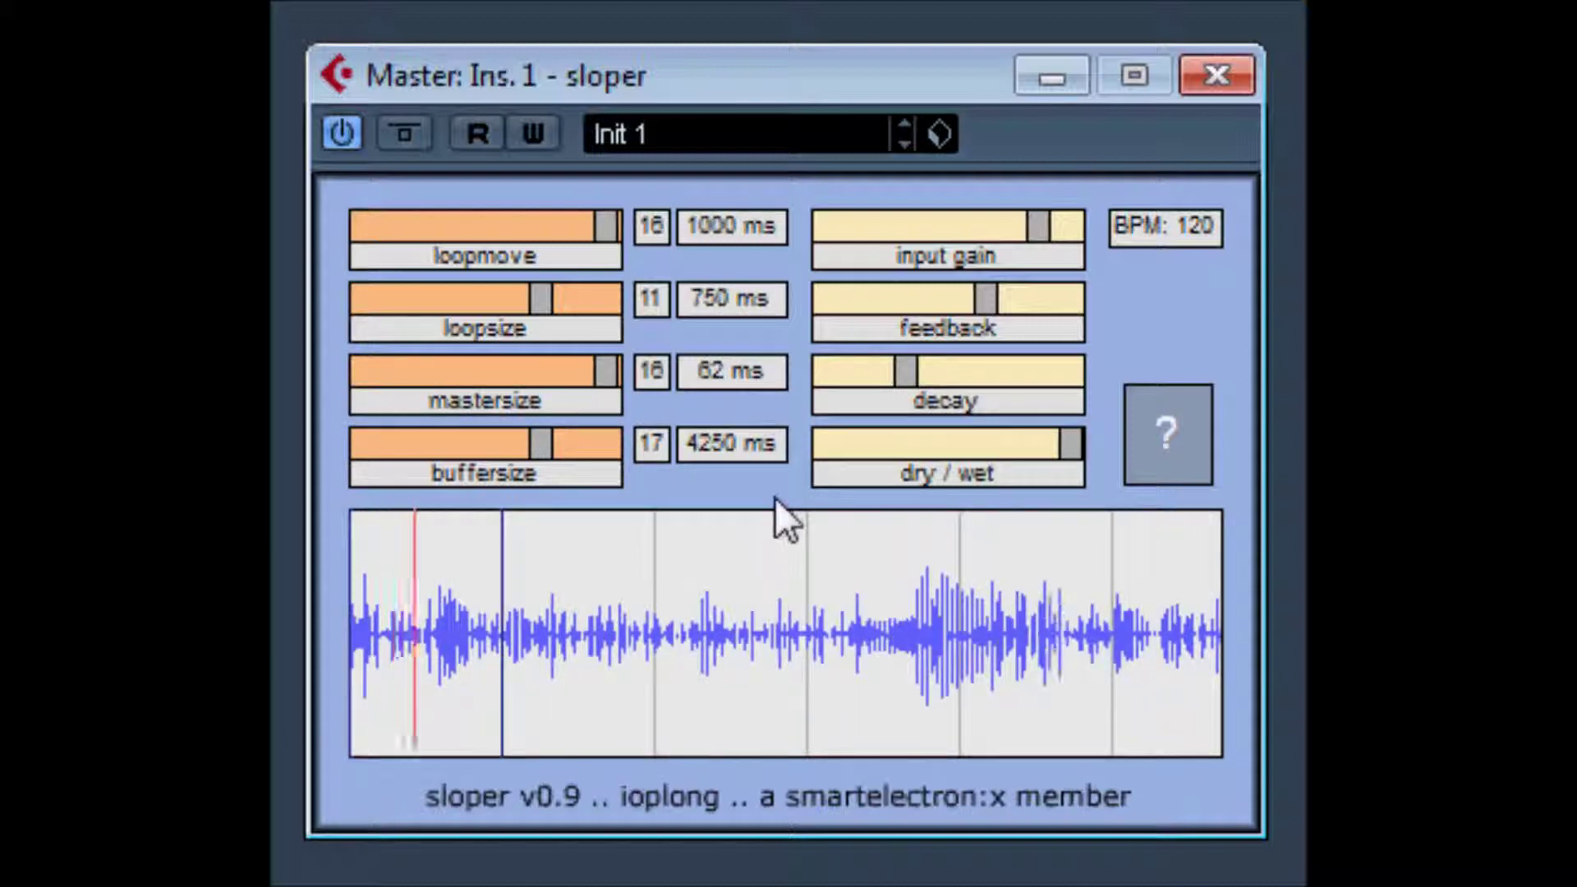
Lower buffersize to 4, bring dry/wet back to slightly above the midpoint, and raise buffersize to 9.
left_click_drag(506, 444, 400, 442)
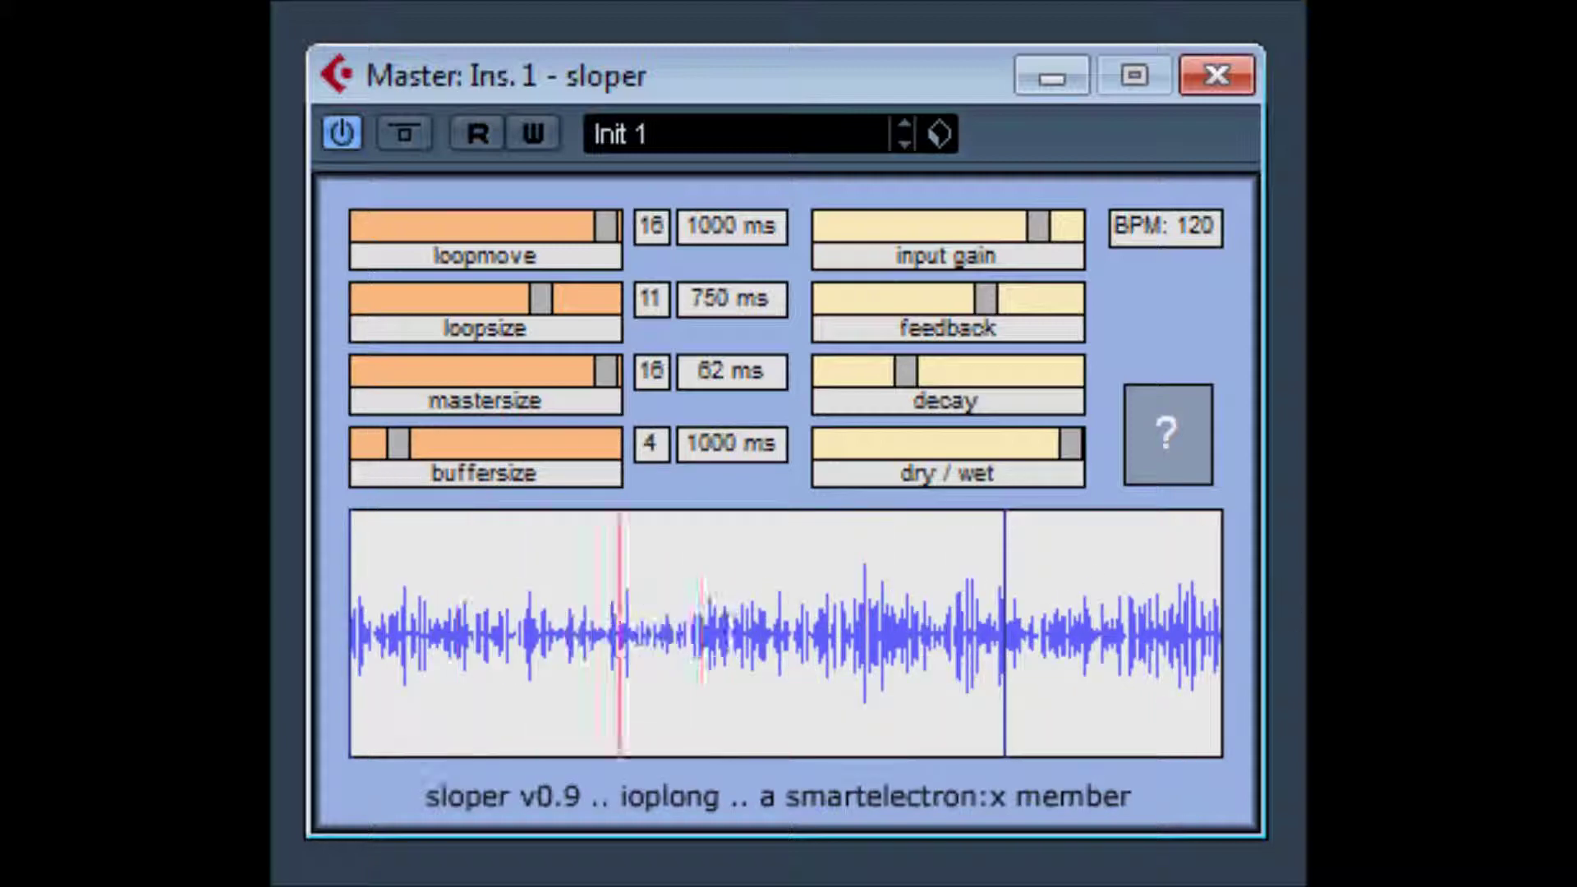
left_click_drag(1020, 445, 957, 445)
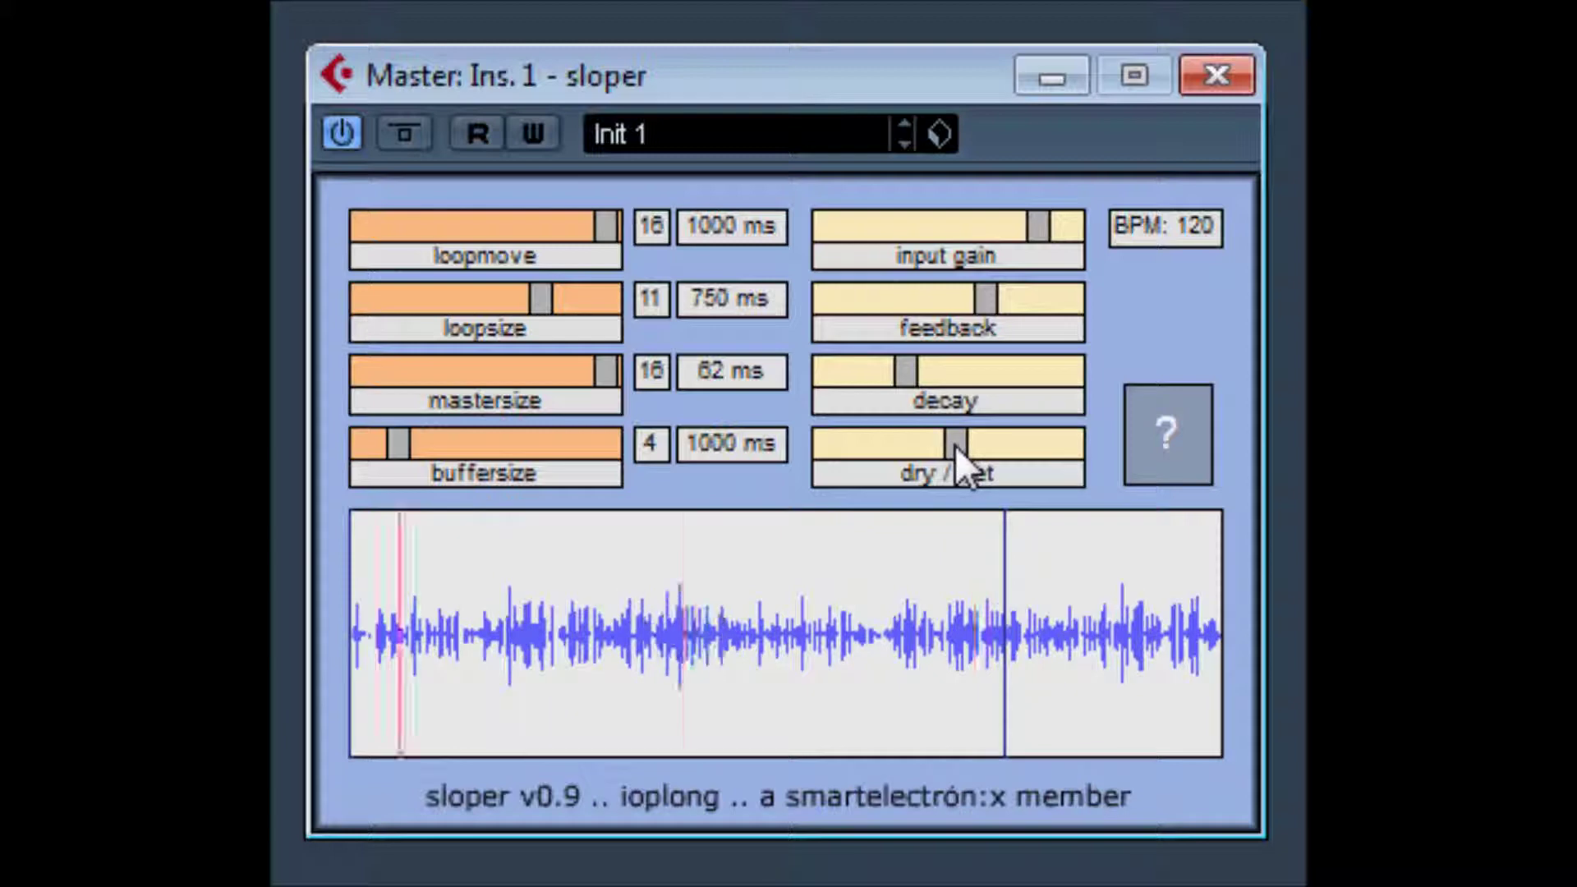
left_click_drag(396, 450, 446, 457)
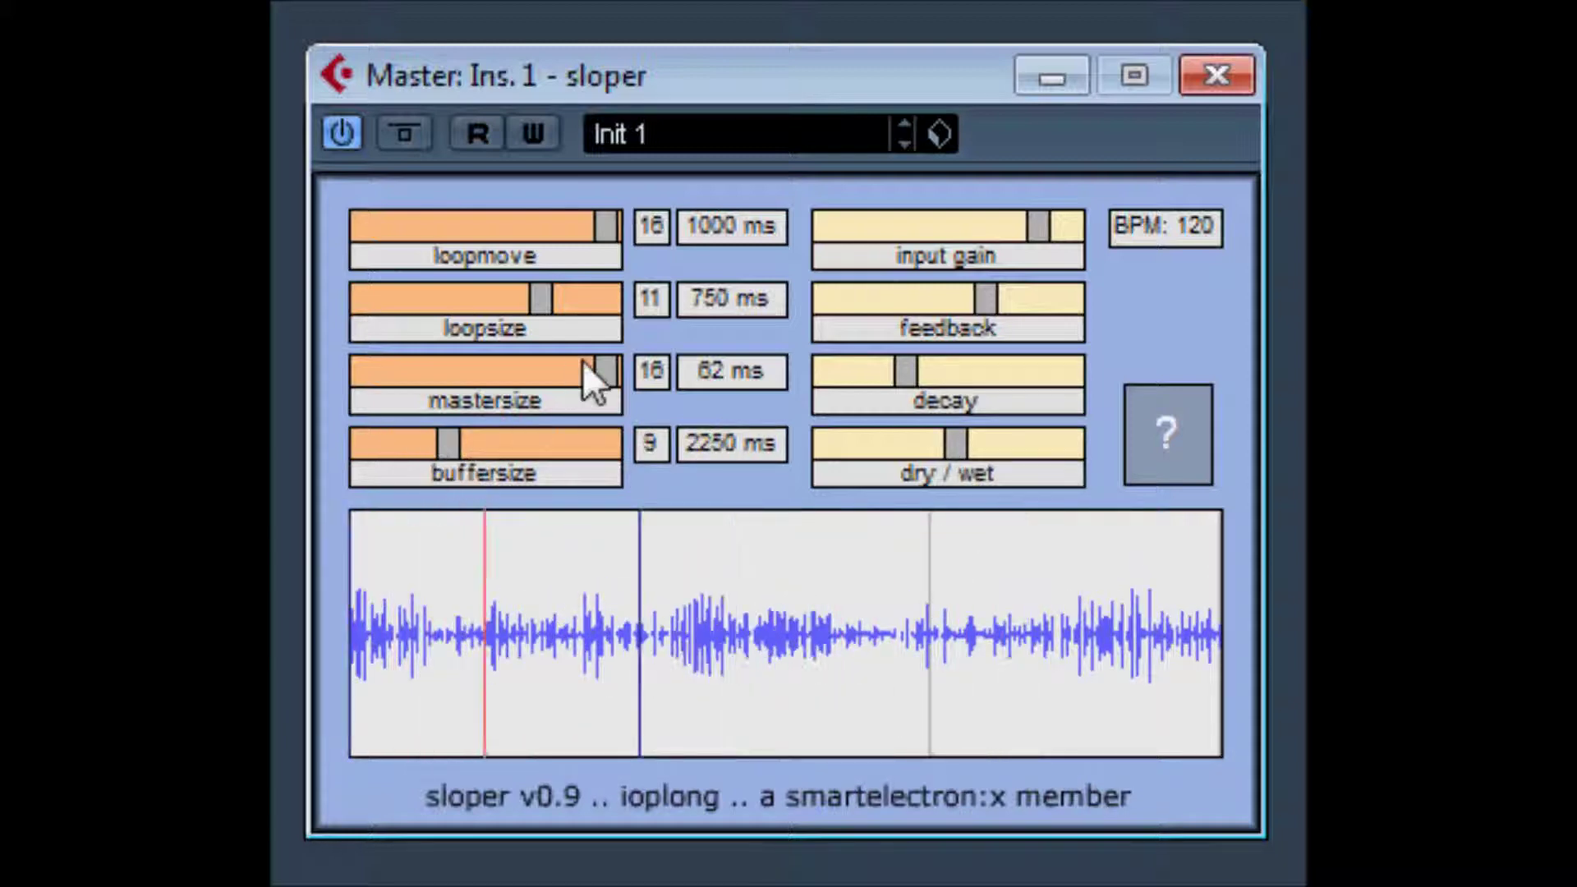
Raise feedback to nearly nine tenths, lower decay to about one fifth, and raise loopsize to its maximum of 16.
left_click_drag(1054, 300, 1046, 302)
mouse_move(908, 371)
left_mouse_down()
mouse_move(865, 379)
mouse_move(880, 379)
left_mouse_up()
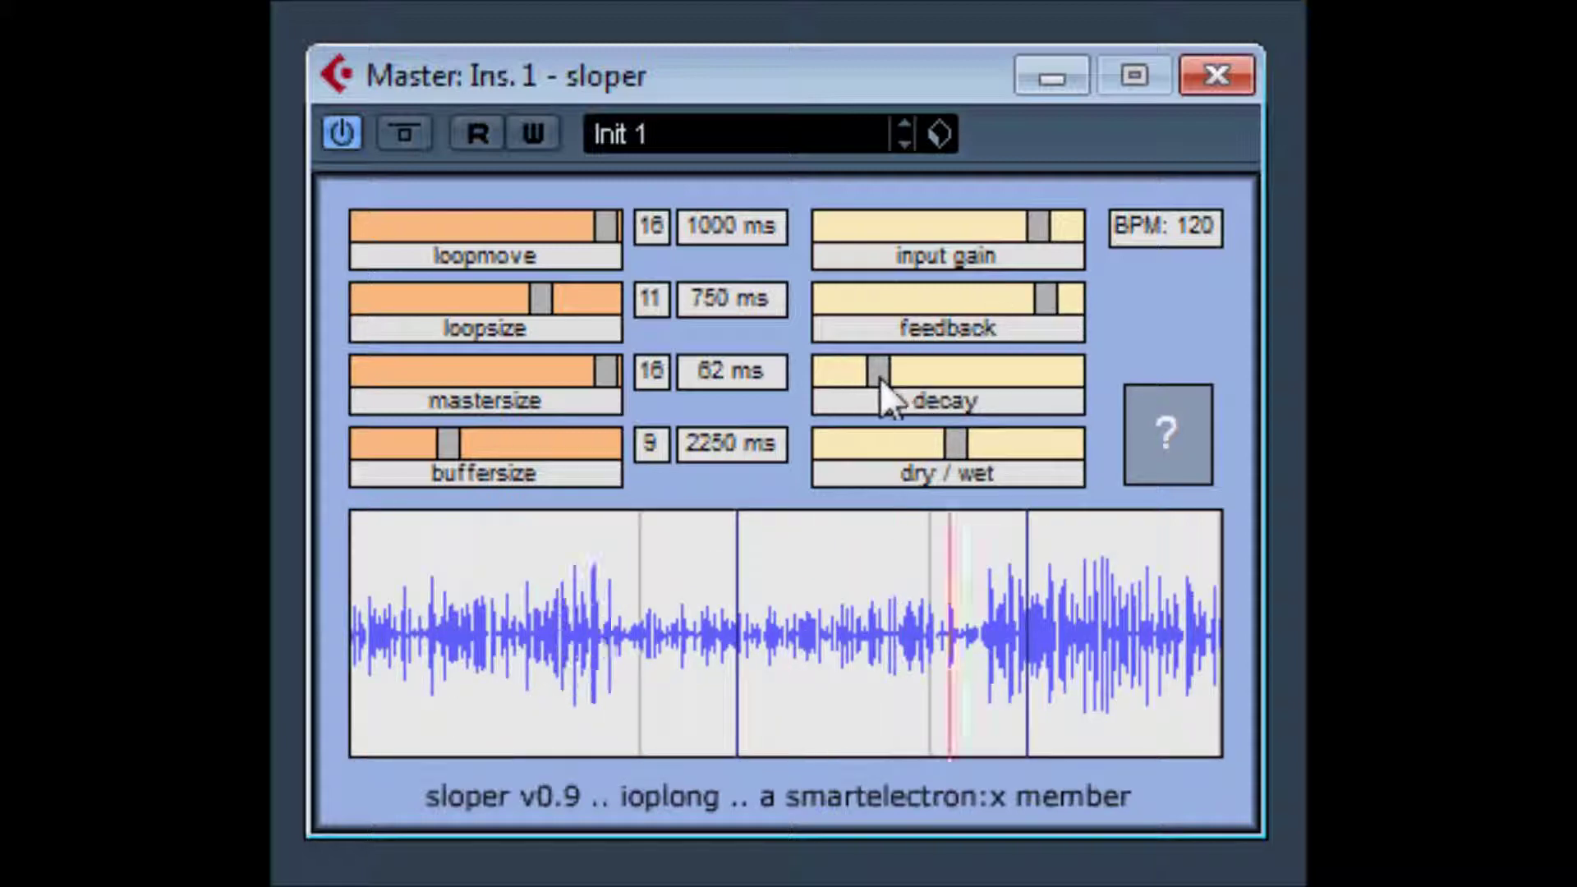
left_click_drag(588, 372, 762, 332)
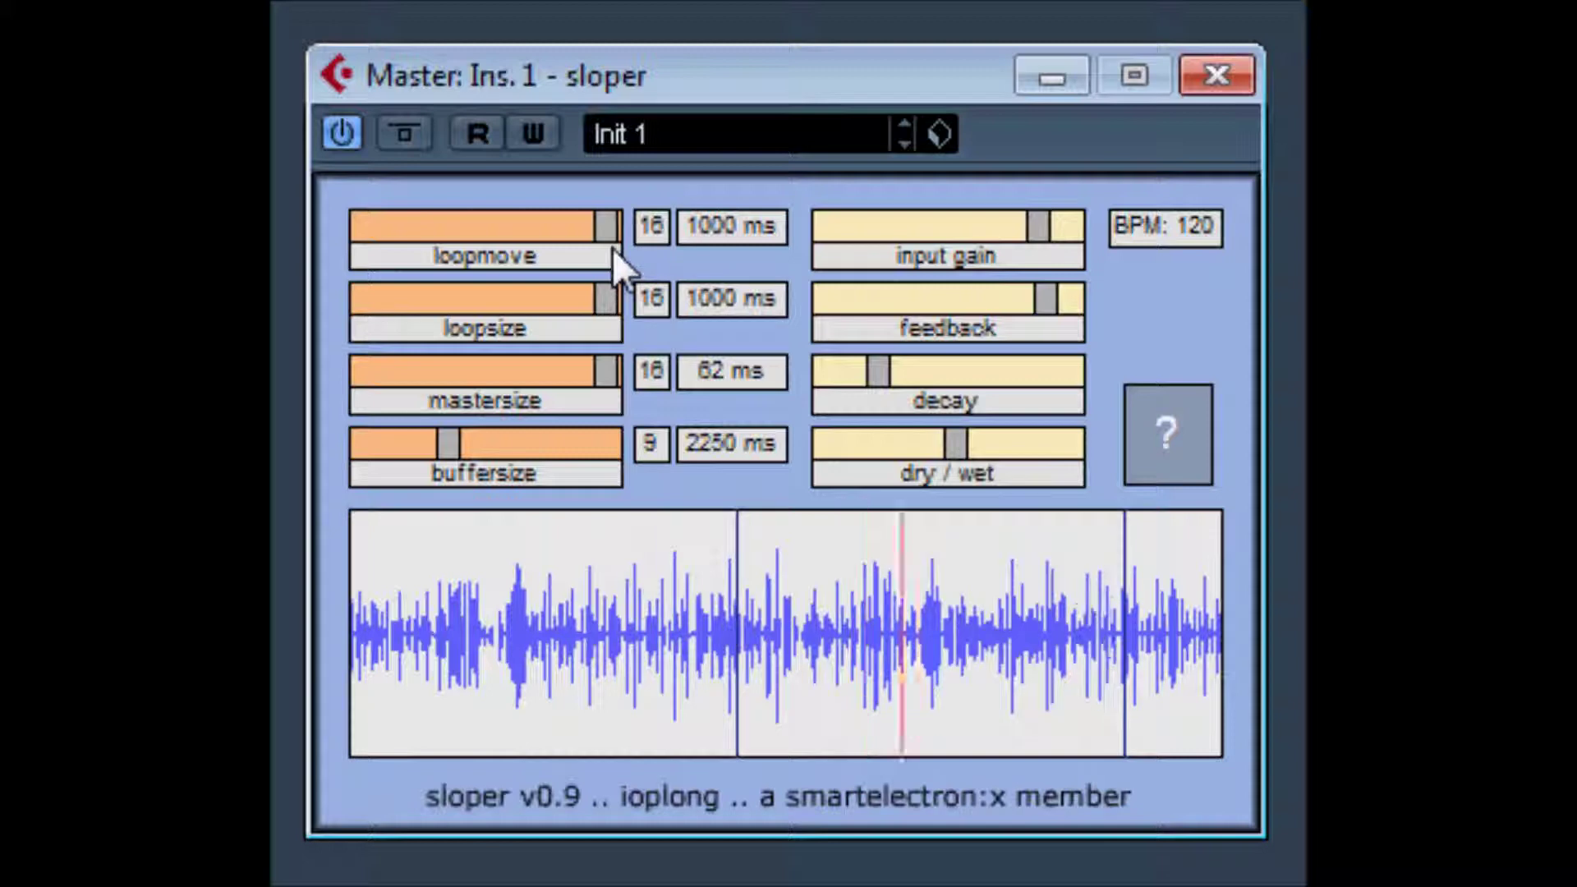
Lower both loopmove and buffersize to 2.
left_click_drag(605, 223, 398, 222)
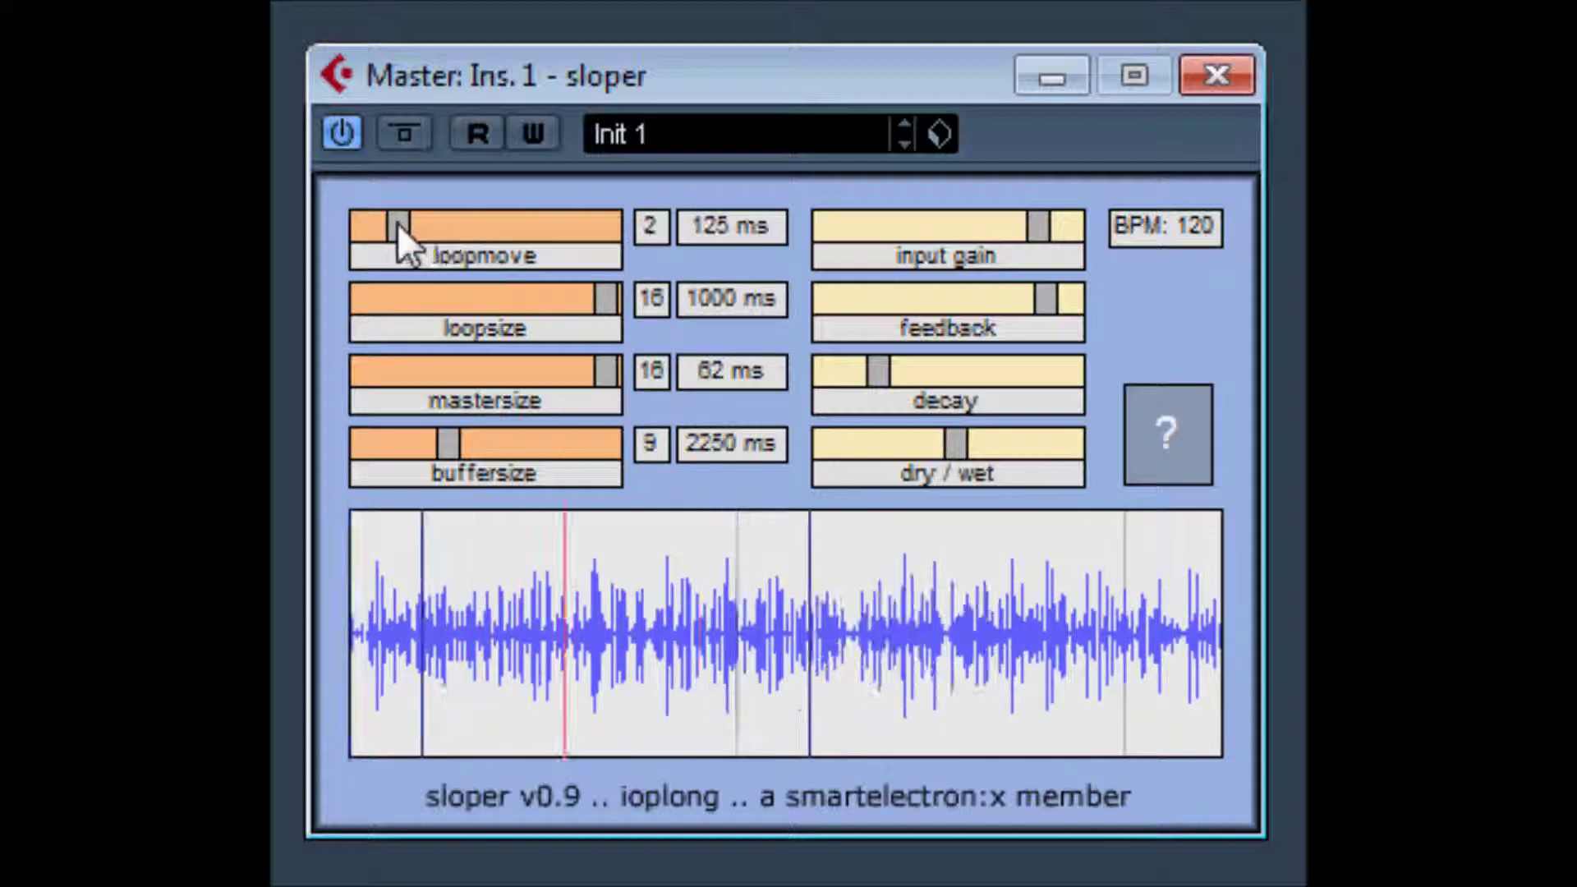
left_click_drag(430, 438, 375, 438)
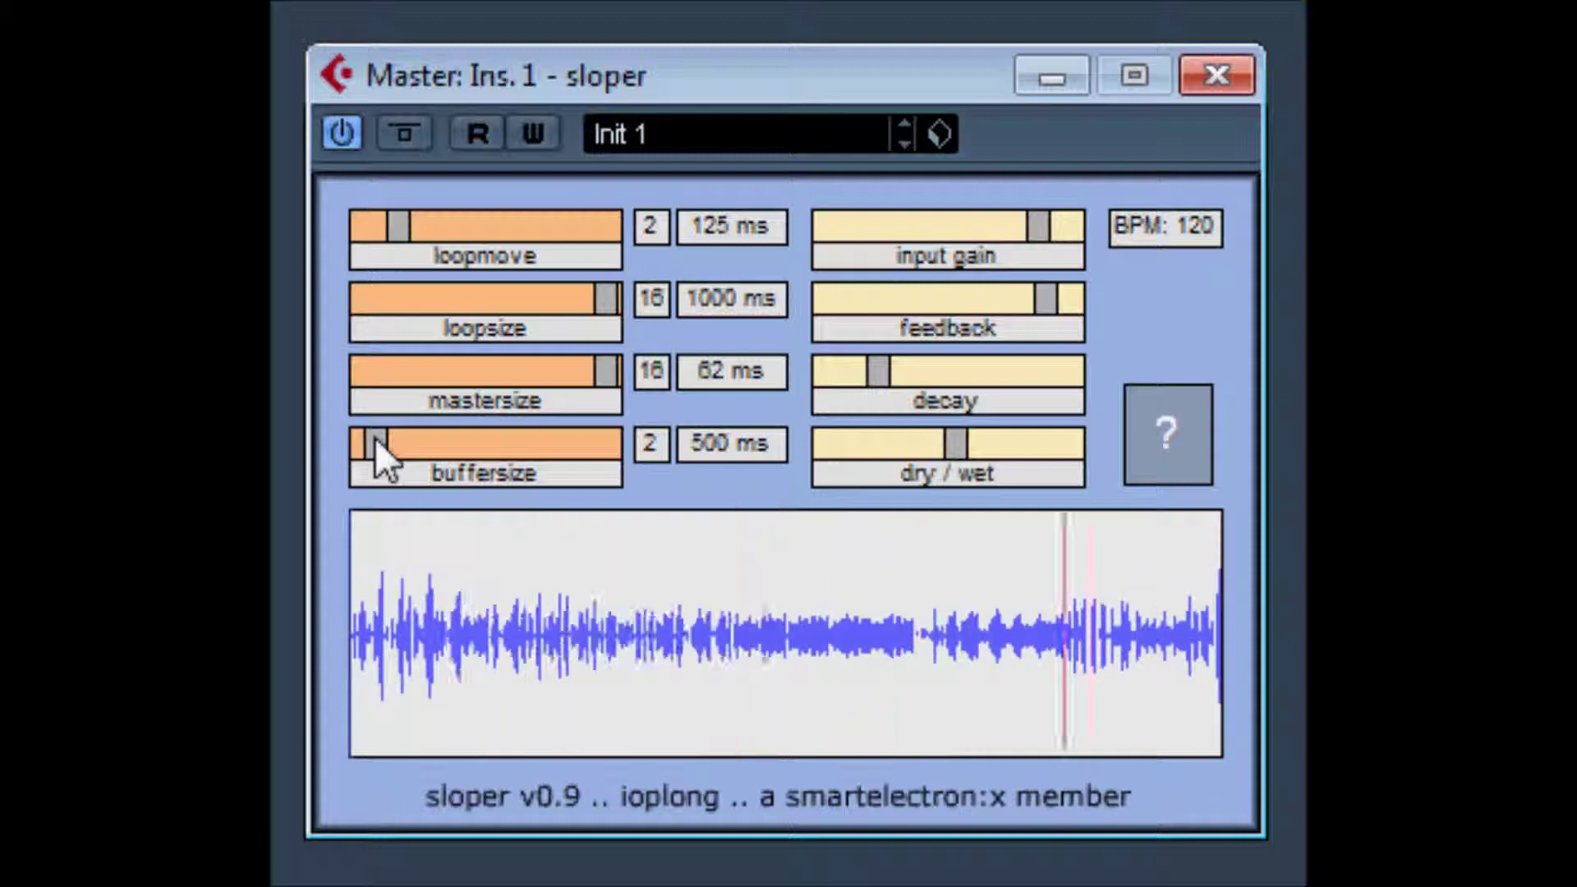
Sweep dry/wet to fully dry and back up to about four fifths, raise decay to just under one third, and lower feedback to about 70 percent.
left_click_drag(955, 441, 800, 463)
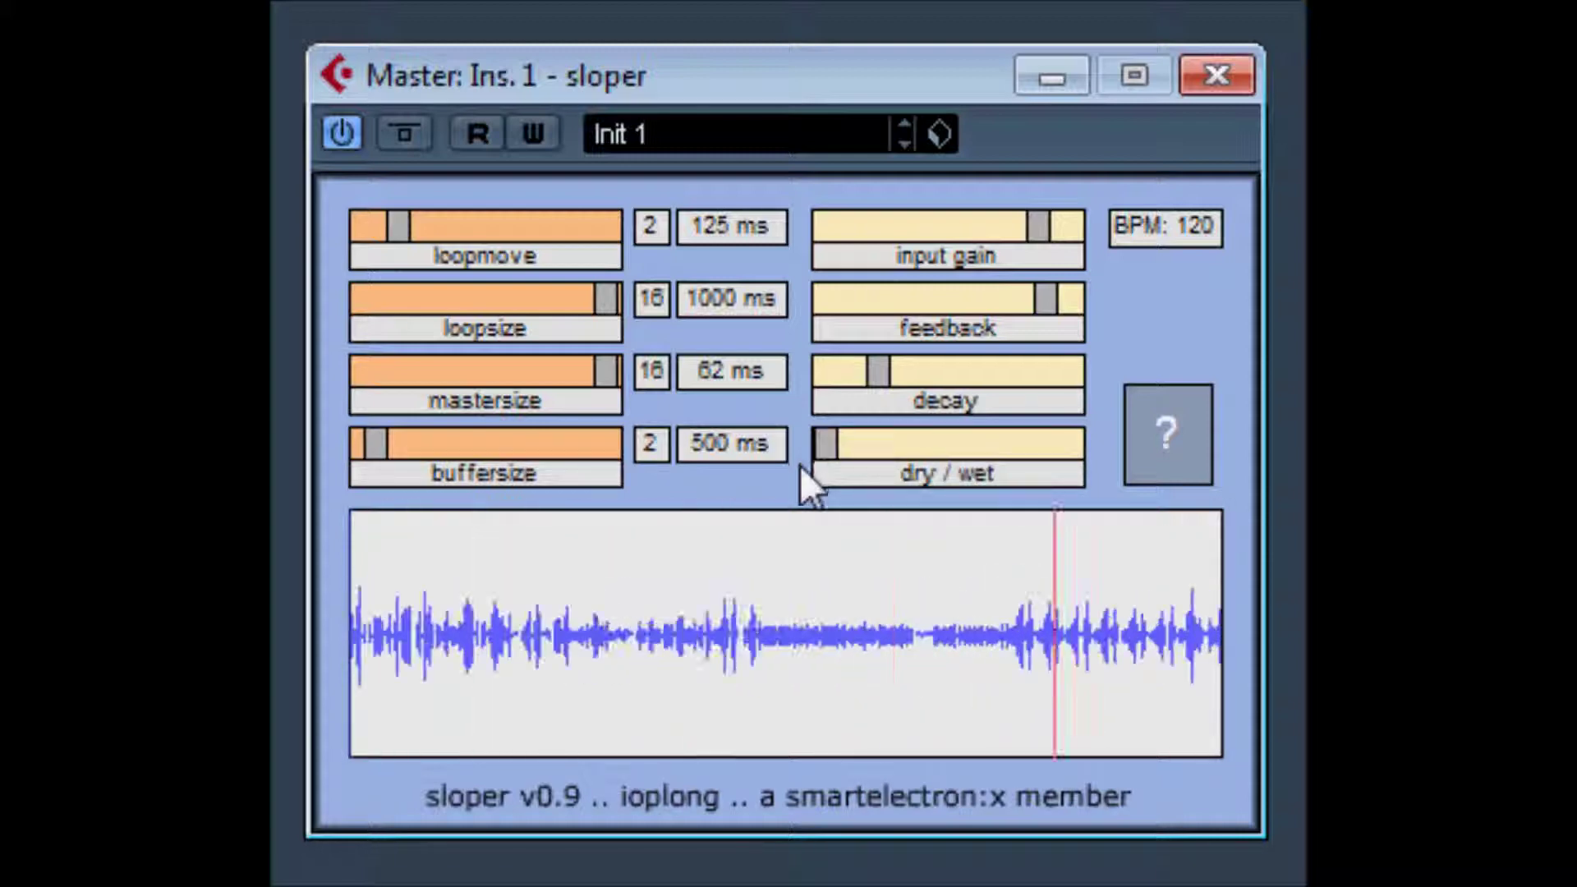
left_click_drag(800, 464, 1024, 477)
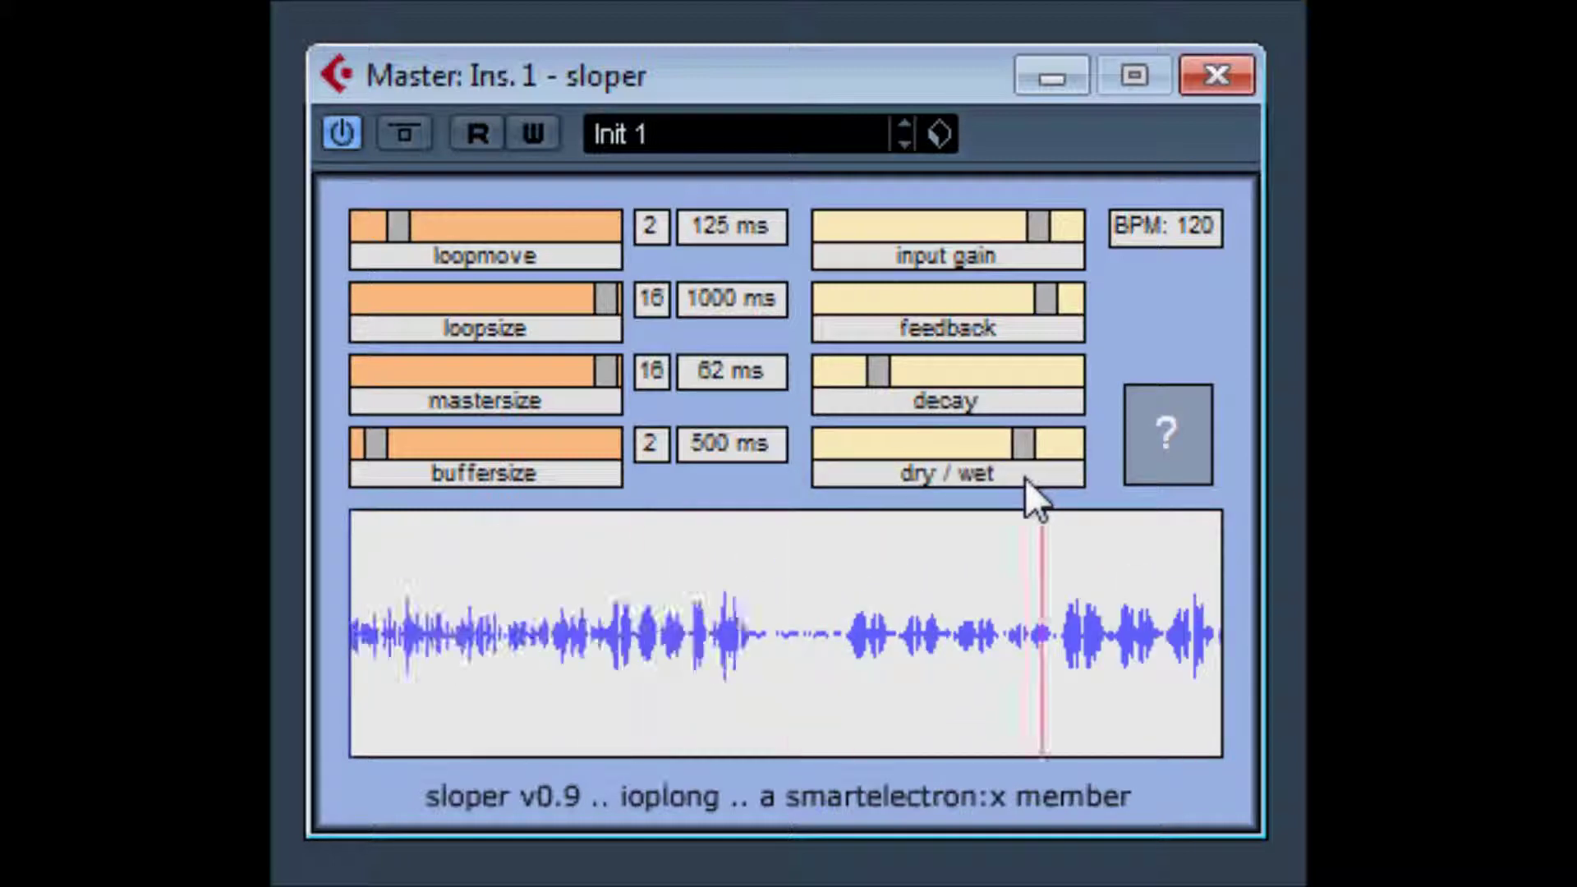
left_click(885, 365)
left_click_drag(884, 366, 903, 364)
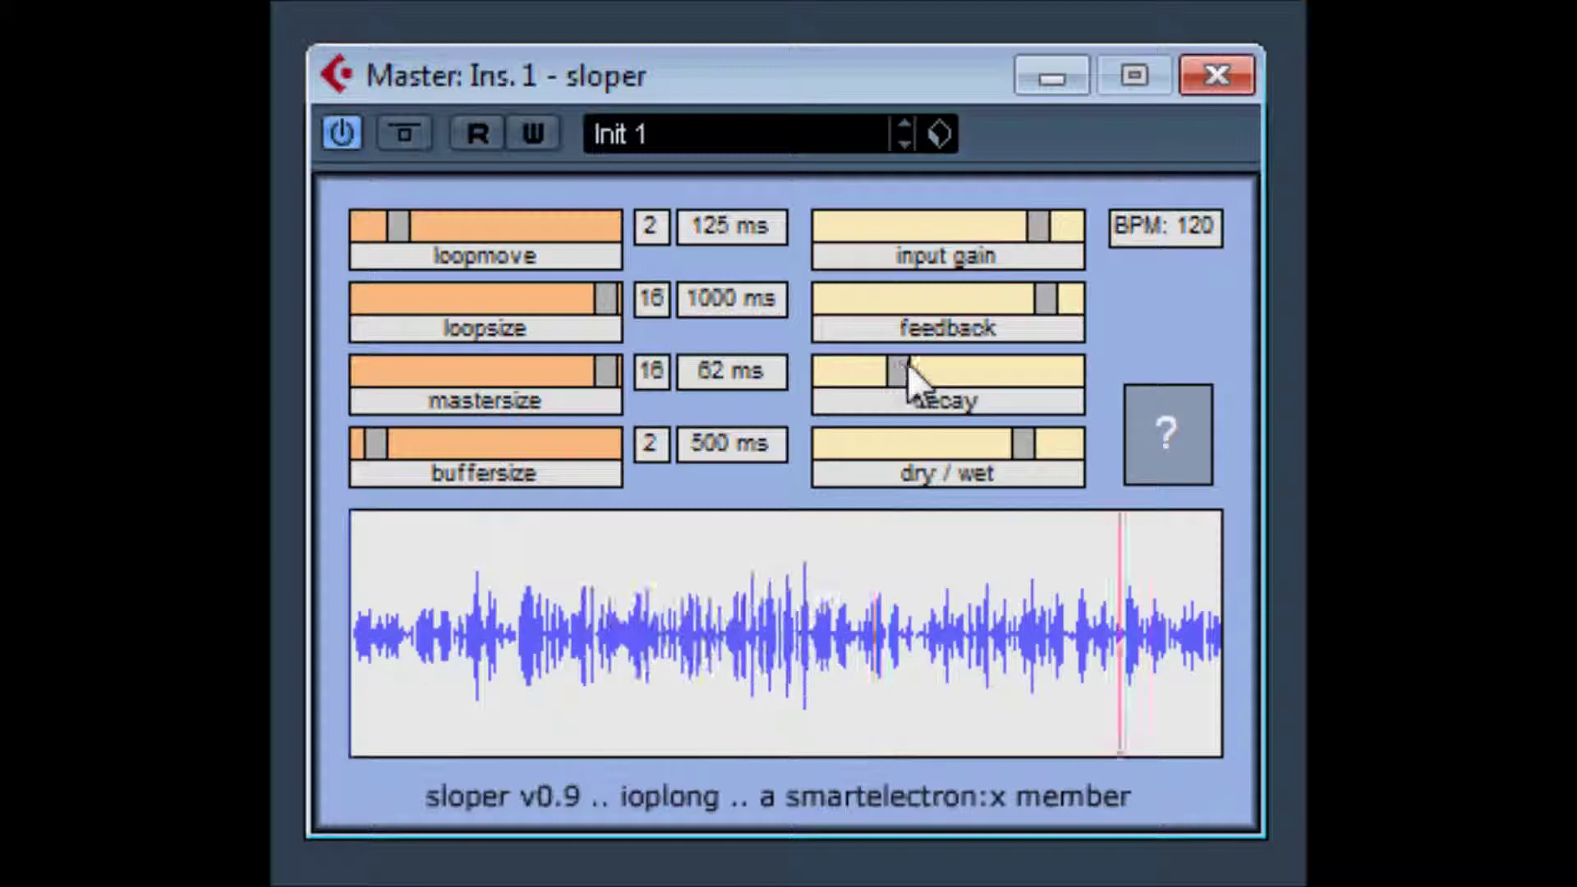
left_click_drag(1042, 304, 1001, 308)
Lower loopsize to 8 and mastersize to 12, and raise buffersize to 7 and loopmove to 8.
left_click_drag(607, 301, 547, 304)
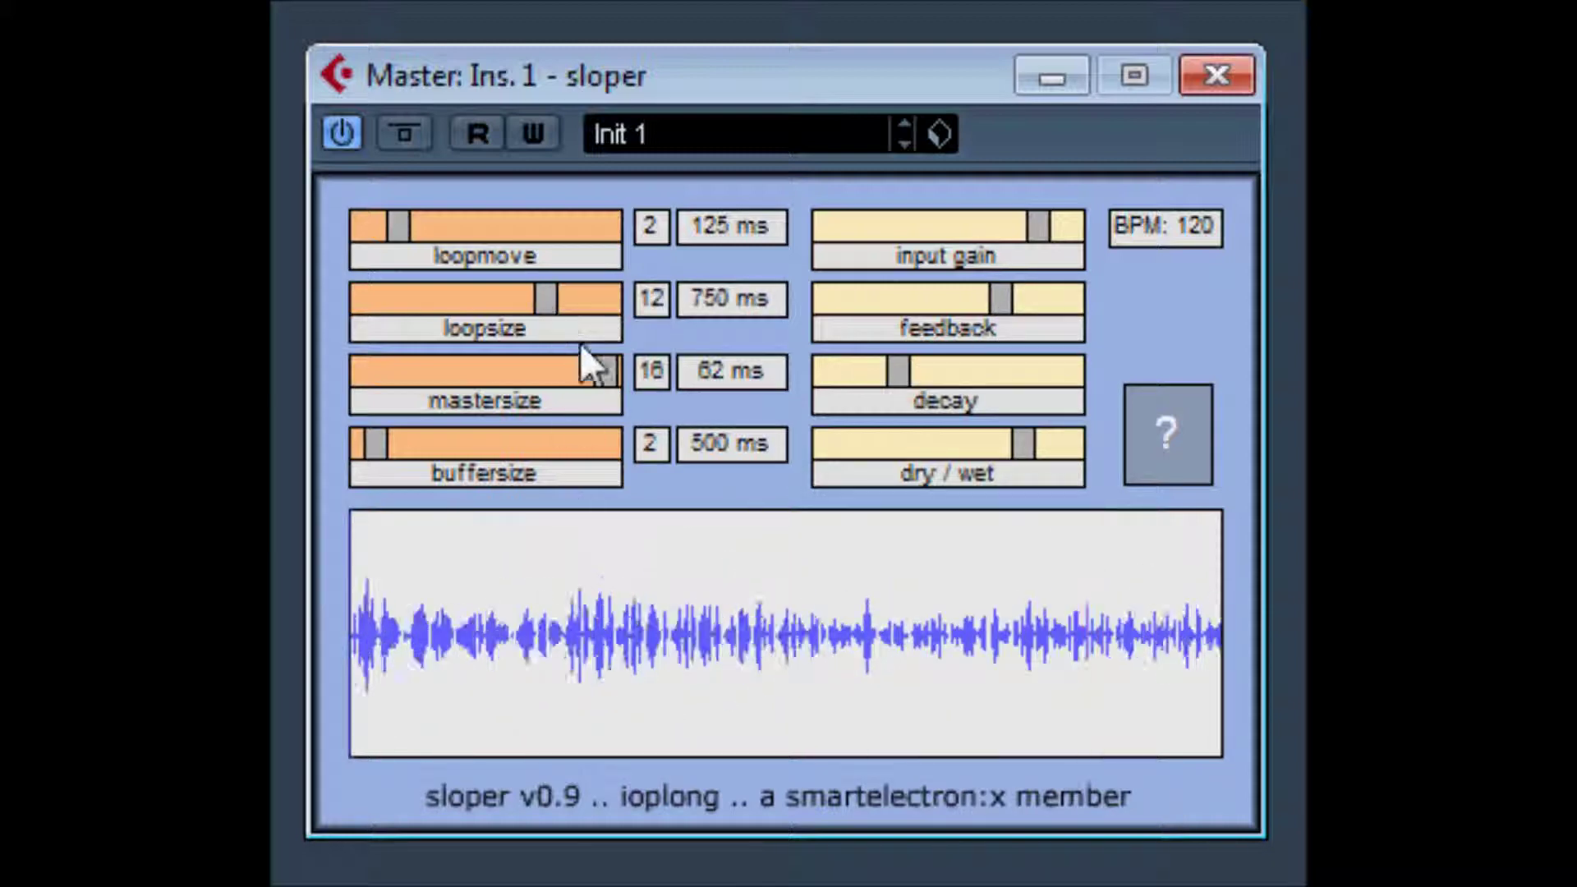
left_click_drag(546, 302, 494, 302)
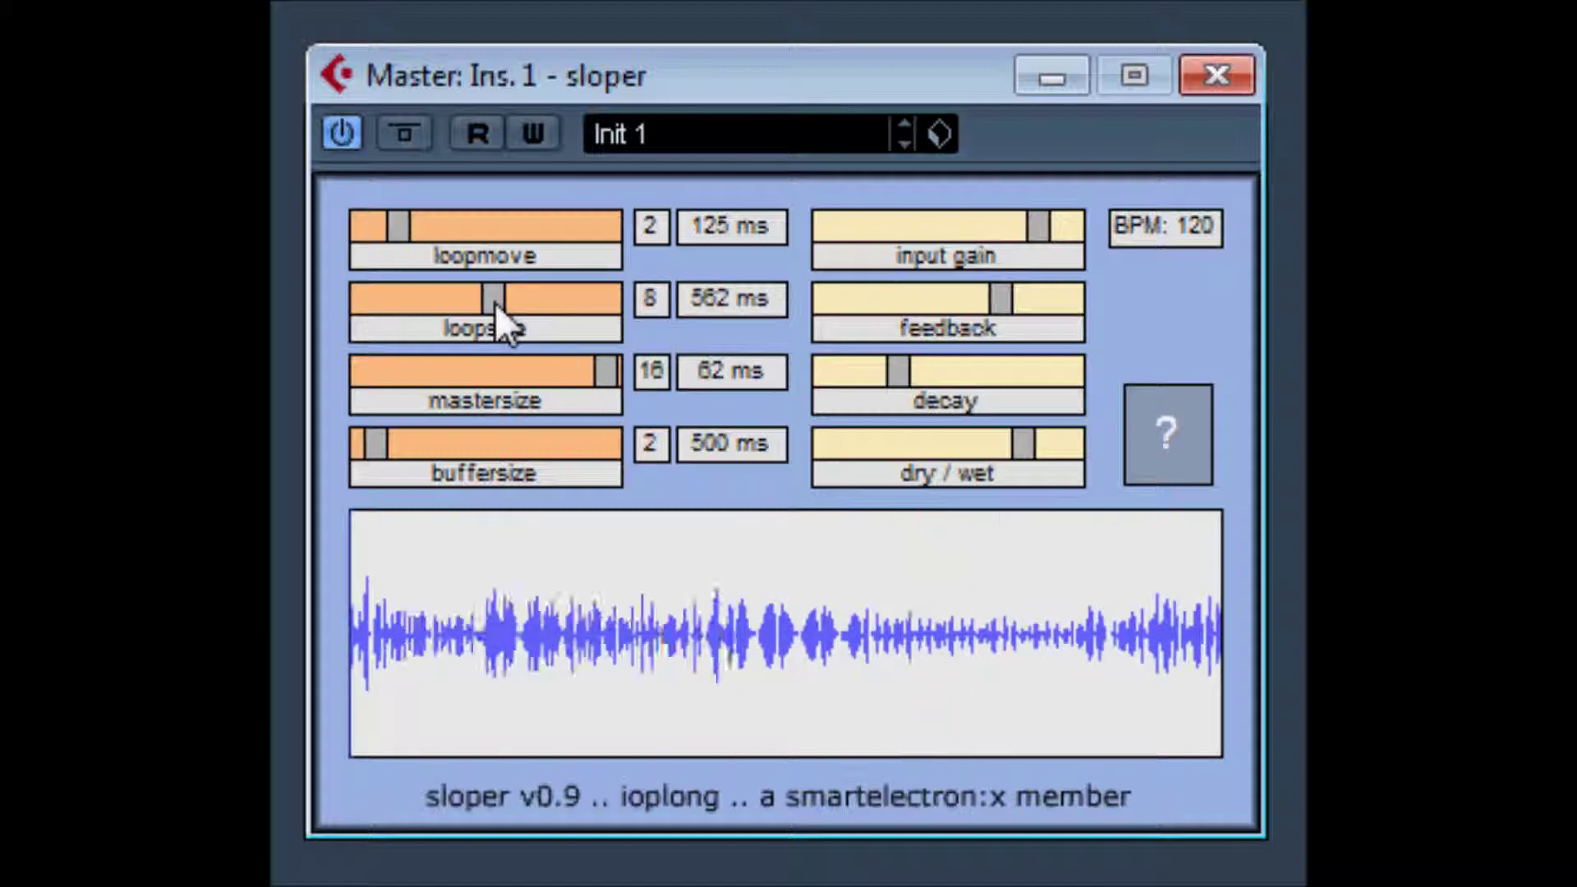
left_click_drag(598, 393, 541, 380)
left_click_drag(392, 432, 431, 462)
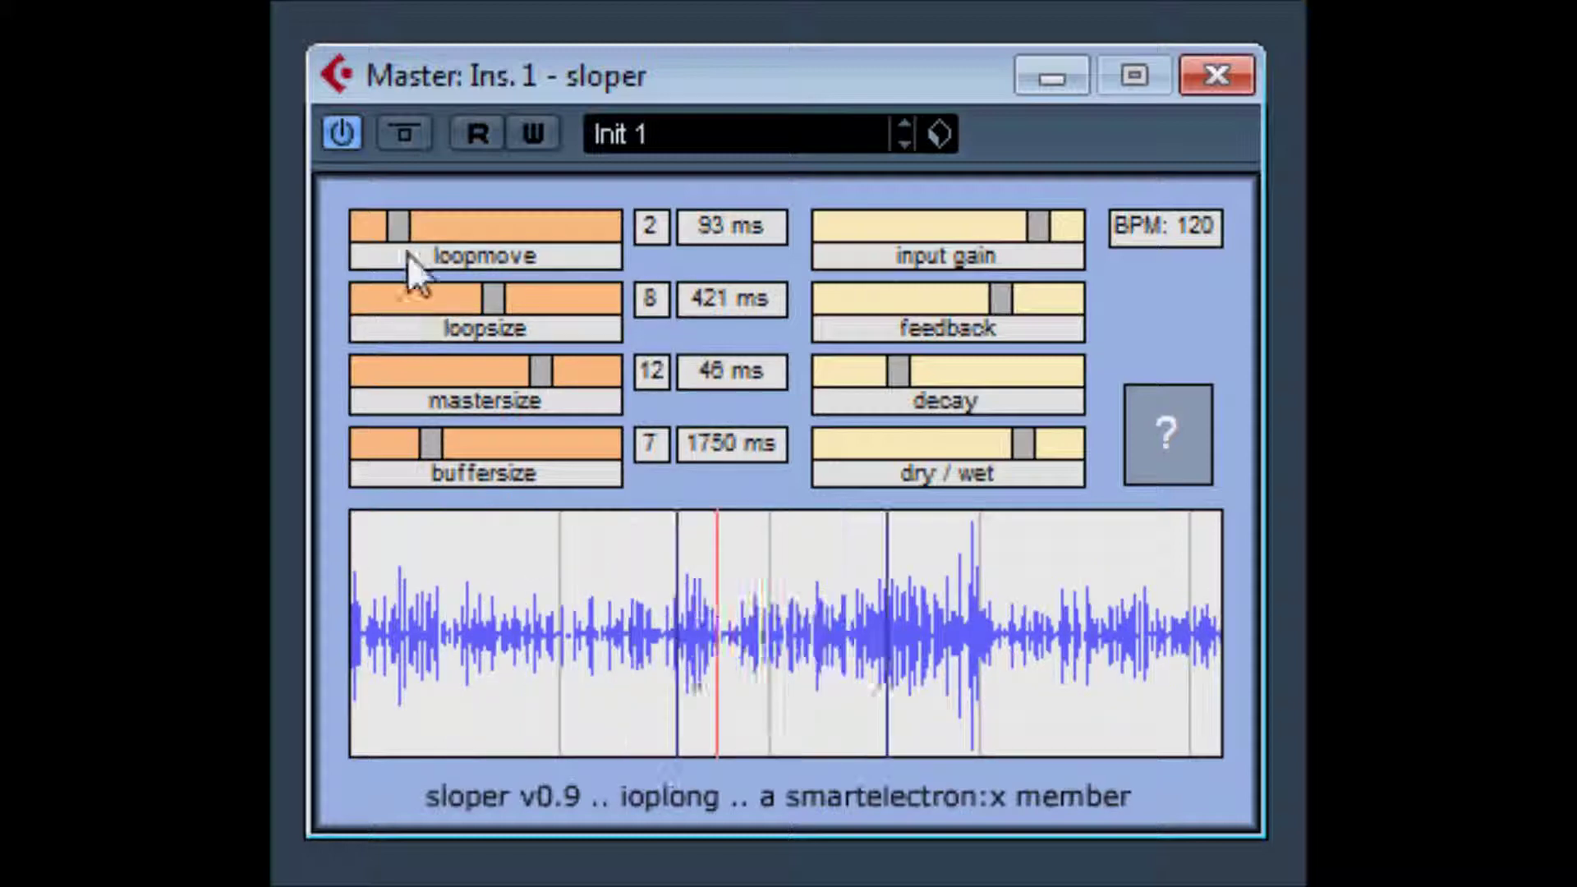
left_click_drag(410, 228, 487, 244)
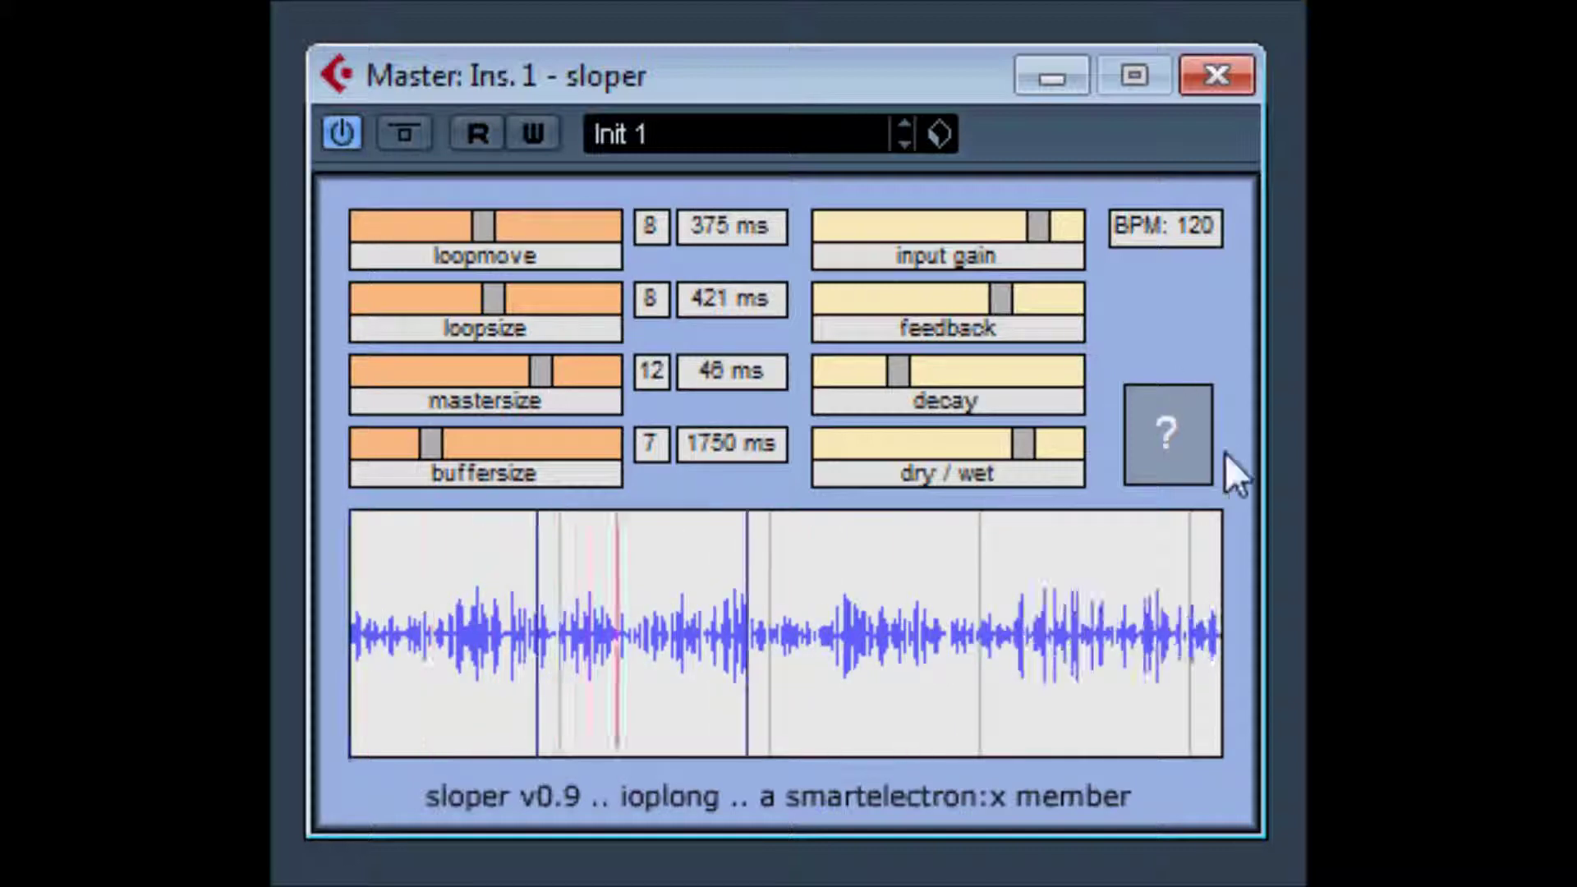
Show and dismiss the plug-in's about information, and switch the sloper effect off.
left_click(1194, 439)
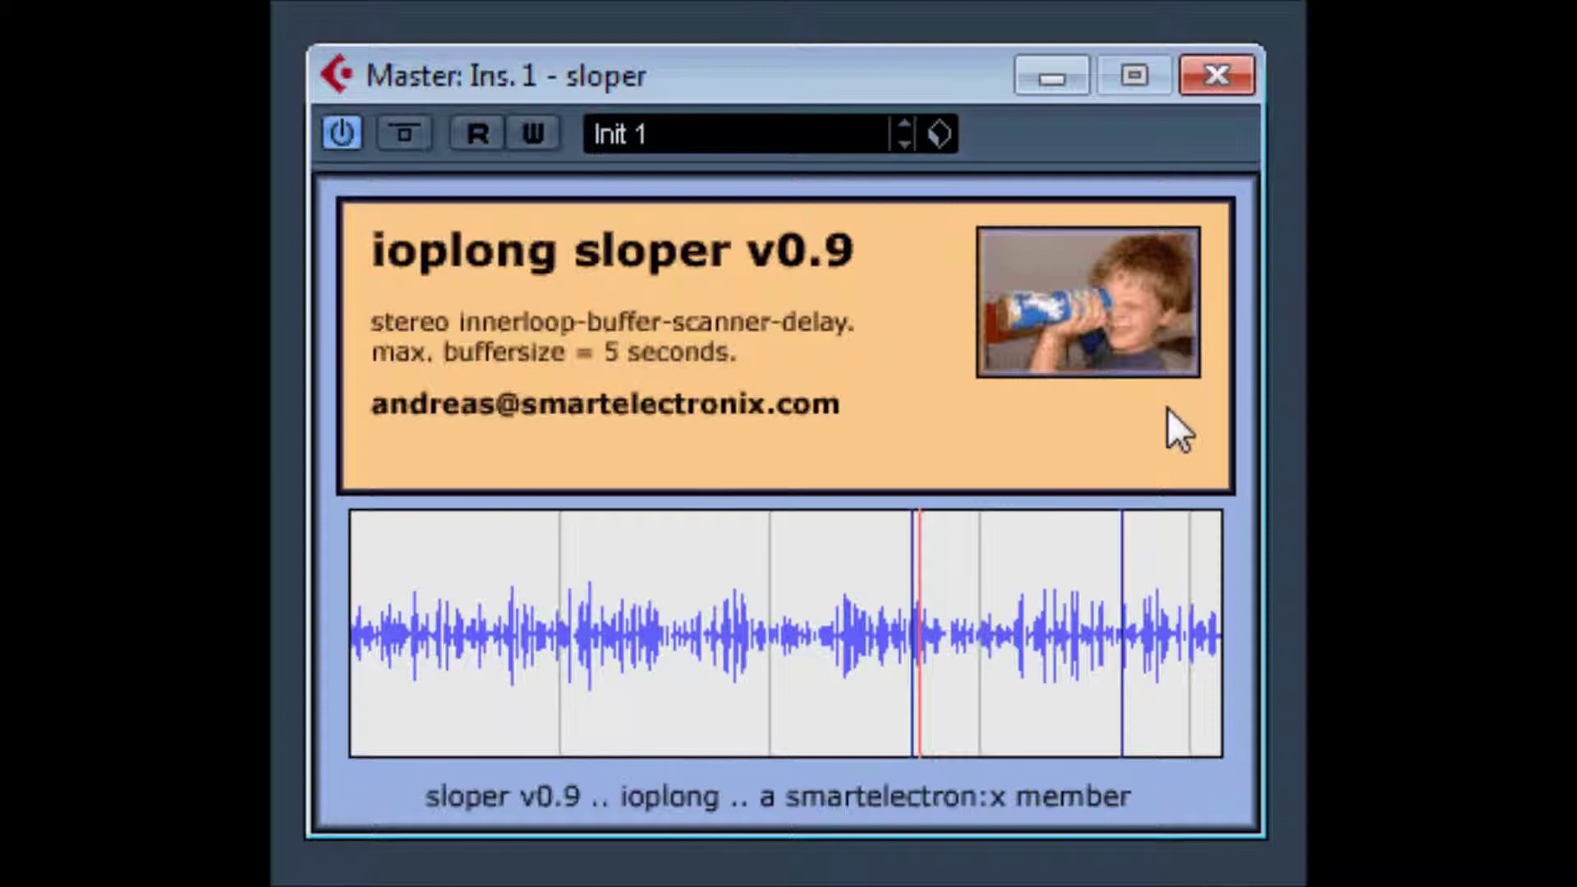
left_click(1178, 431)
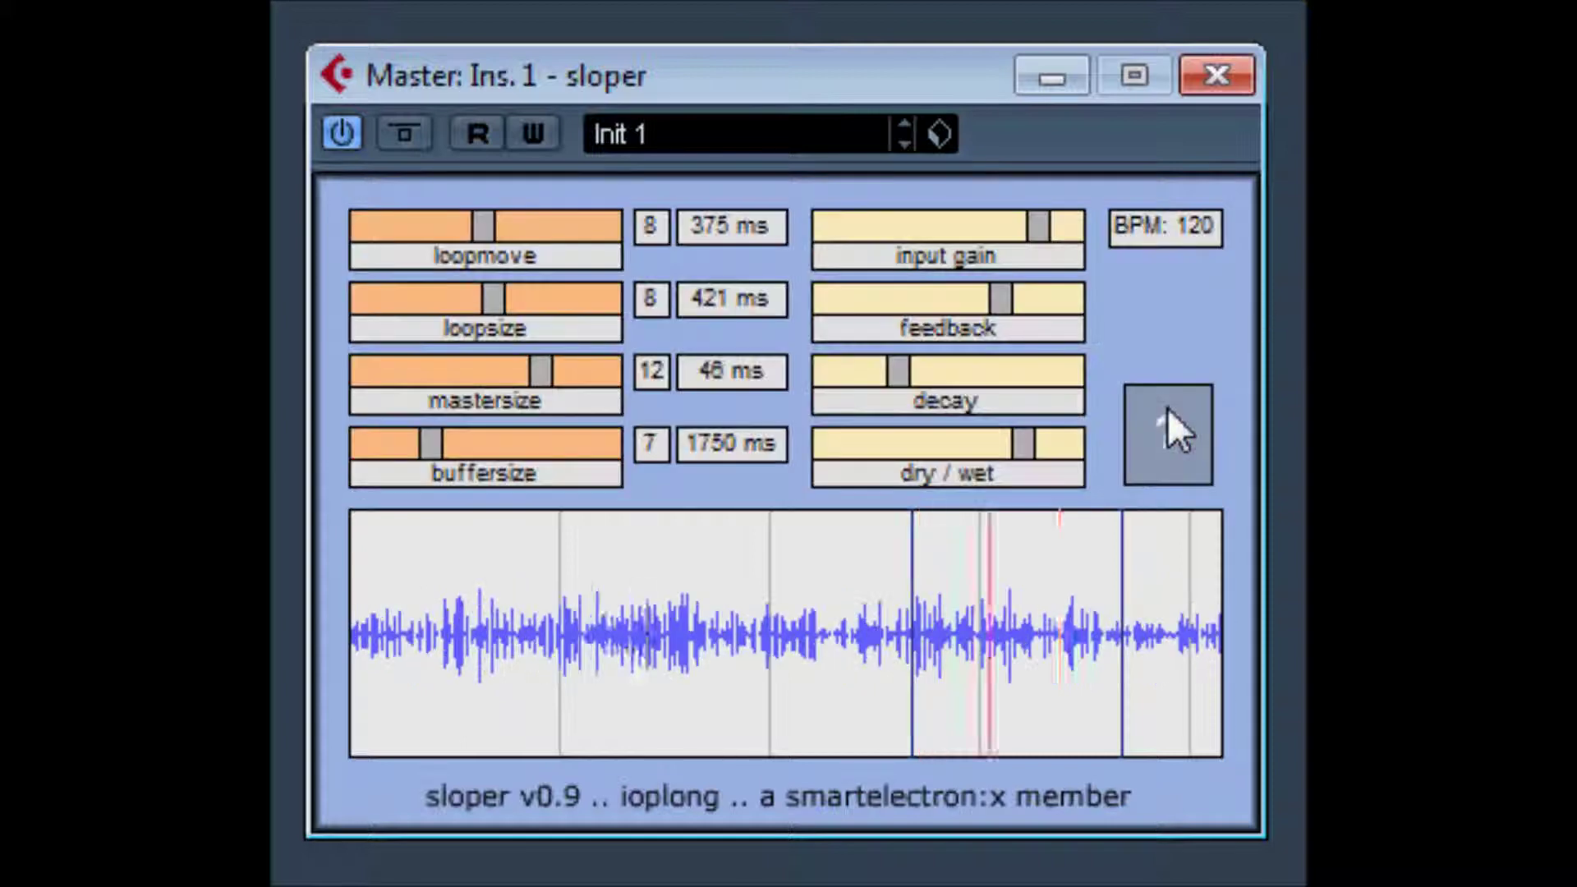
left_click(335, 129)
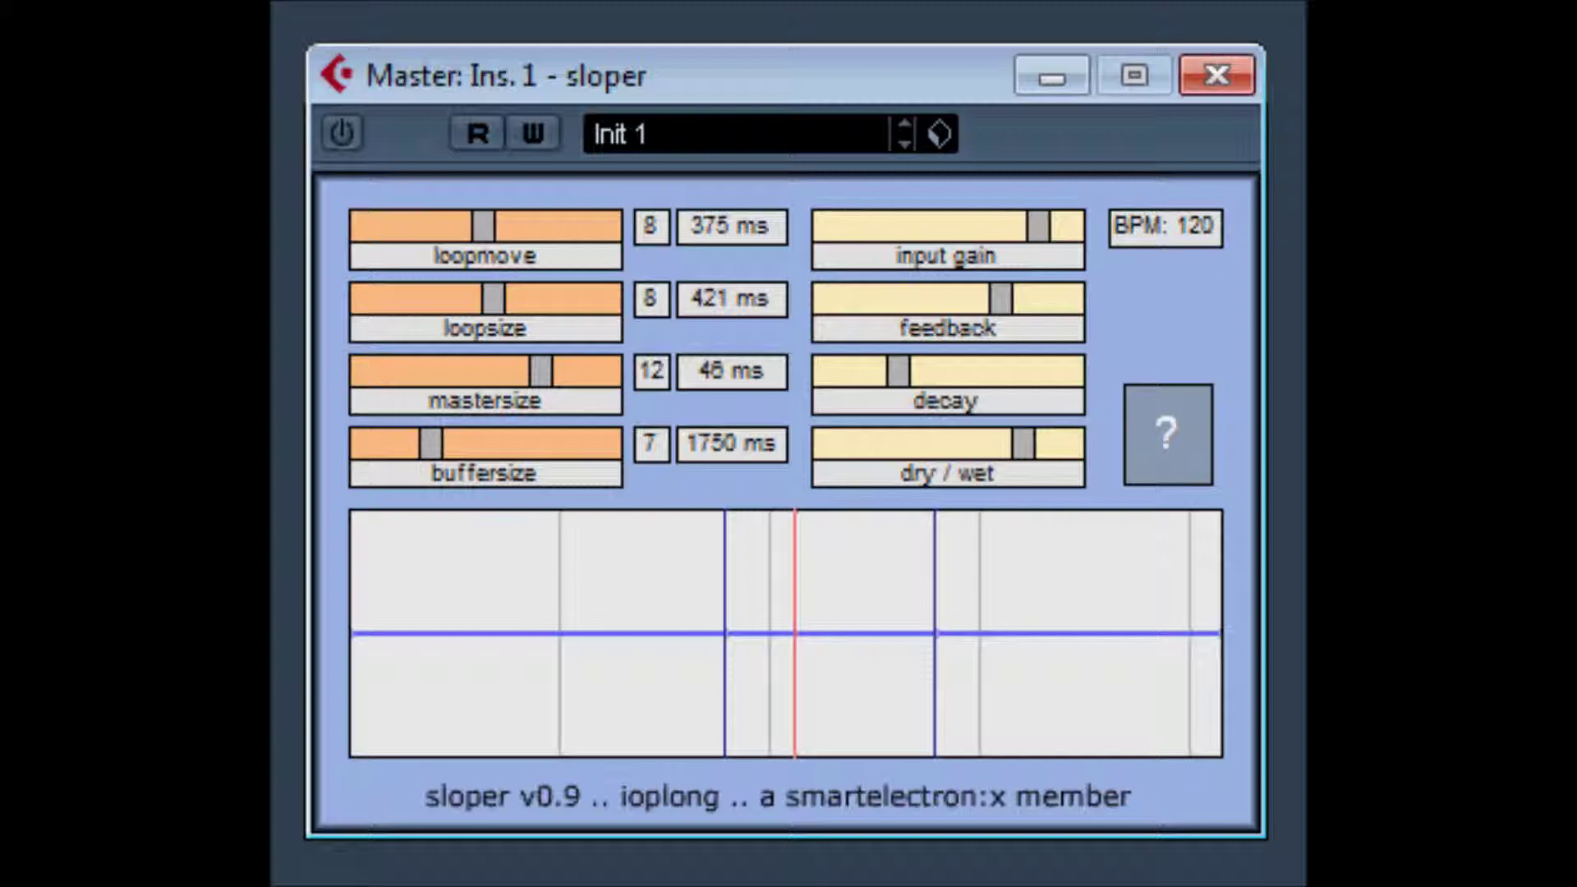